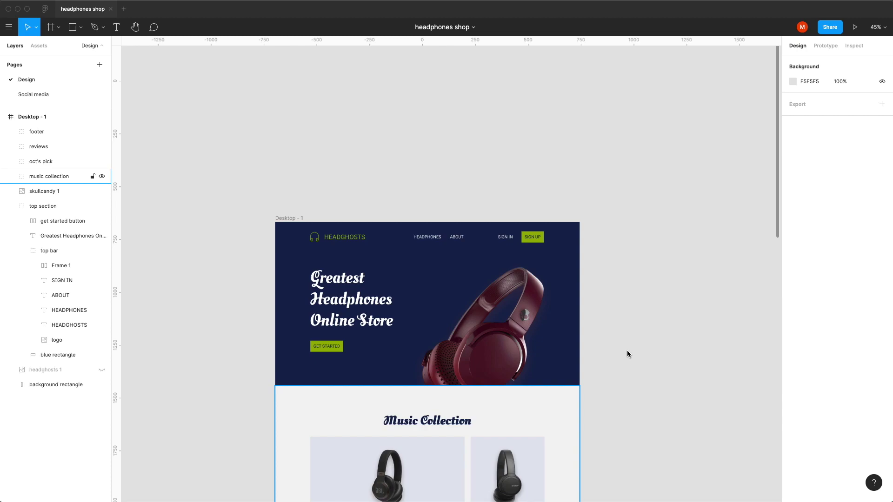
# Stack the skullcandy 1 headphone image above Music Collection in Layers and shift it left to X 655.
pyautogui.scroll(-5, 627, 352)
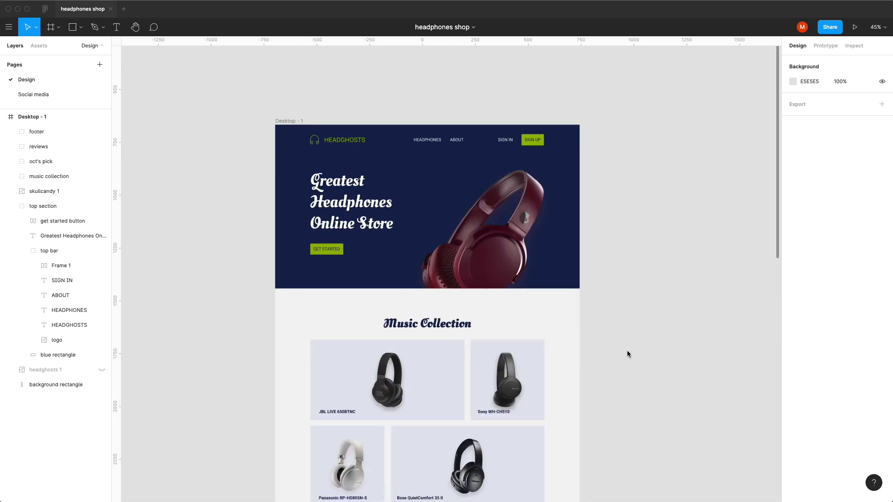
pyautogui.scroll(-3, 627, 352)
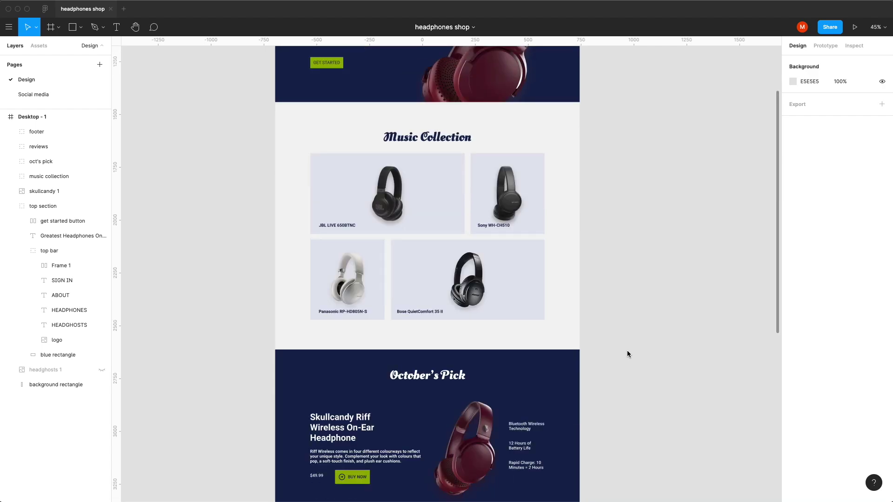
pyautogui.scroll(-1, 626, 354)
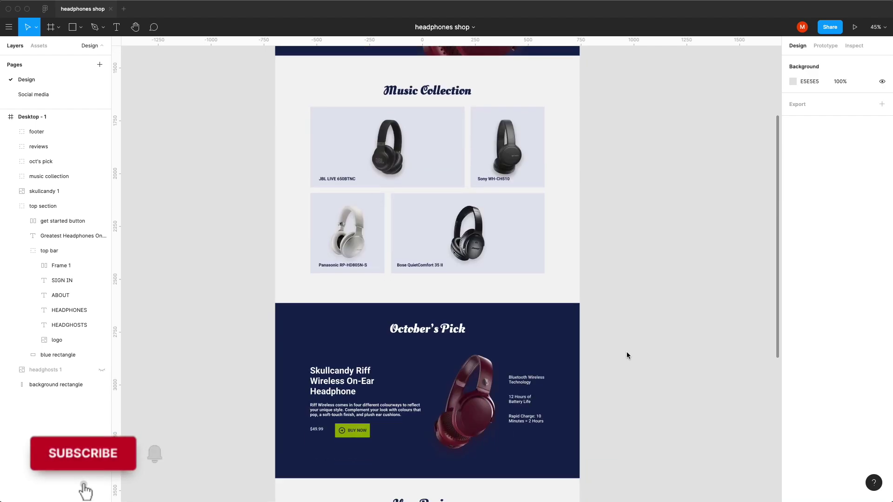
pyautogui.scroll(-8, 627, 355)
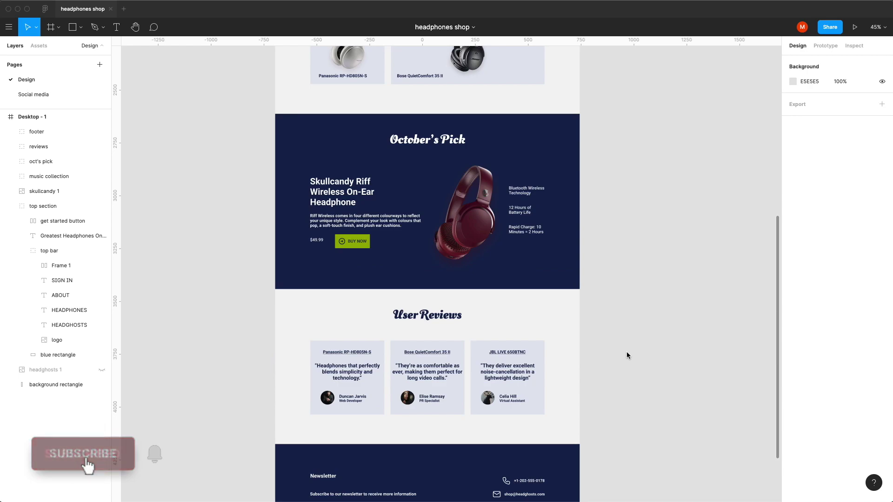
pyautogui.scroll(-1, 627, 356)
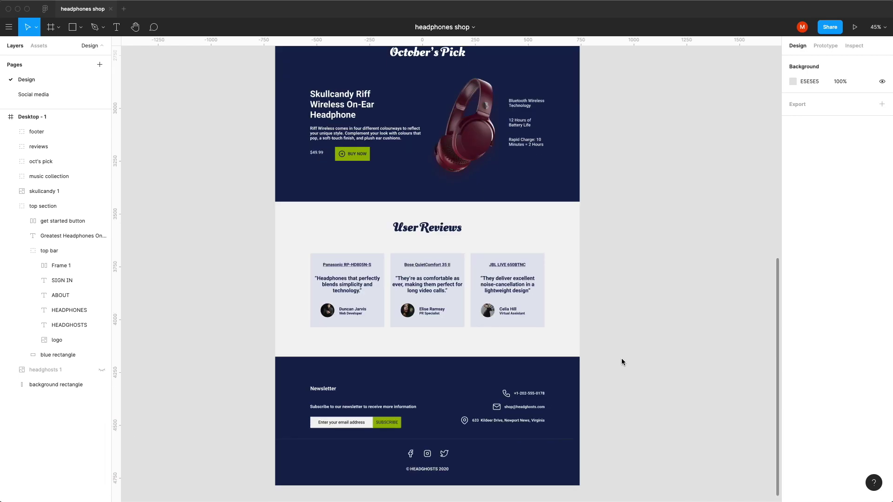
pyautogui.scroll(9, 623, 360)
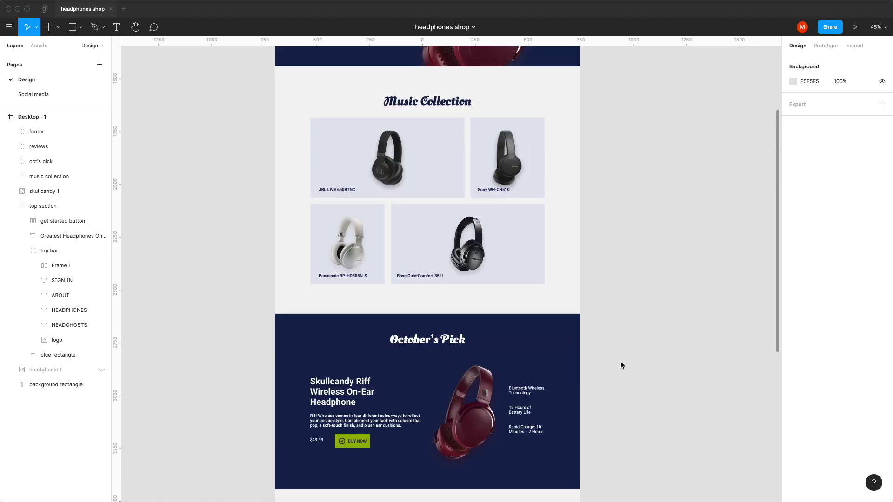
pyautogui.scroll(5, 621, 365)
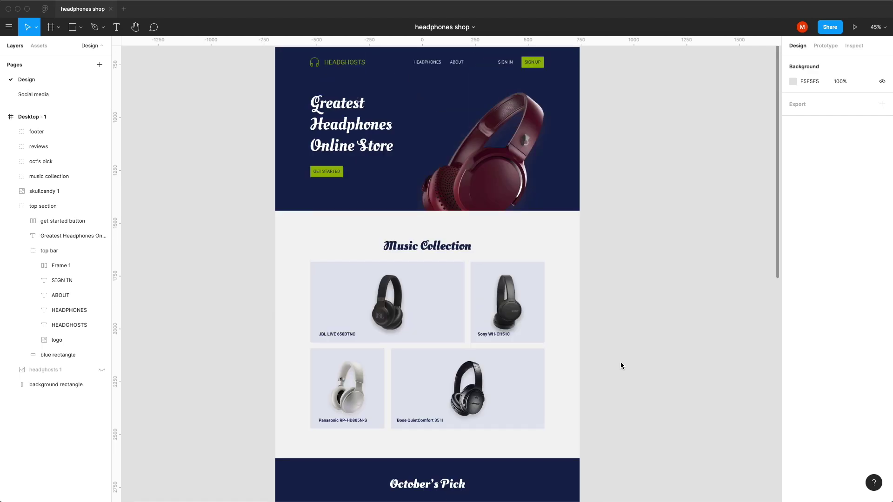
pyautogui.scroll(1, 620, 365)
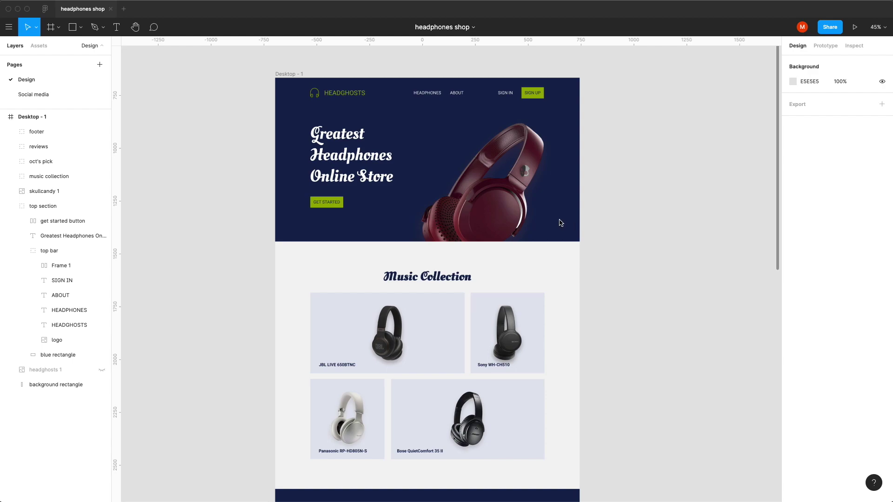
pyautogui.click(465, 227)
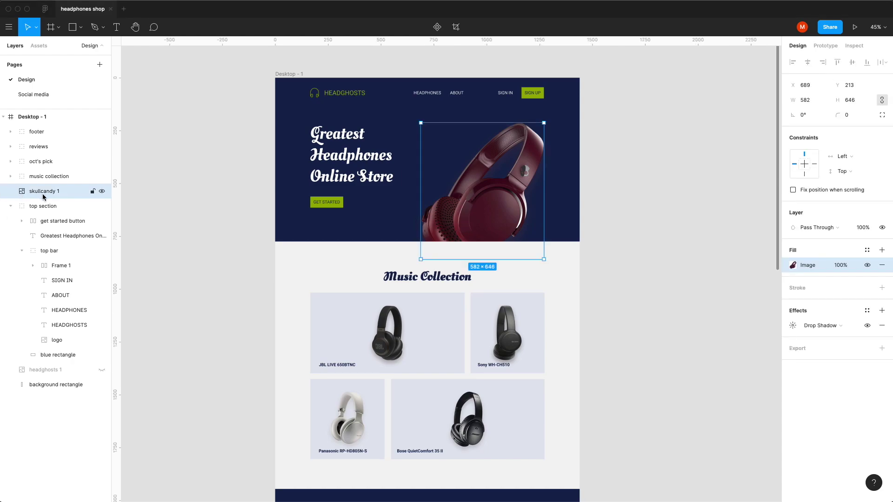
pyautogui.moveTo(43, 196); pyautogui.dragTo(42, 173)
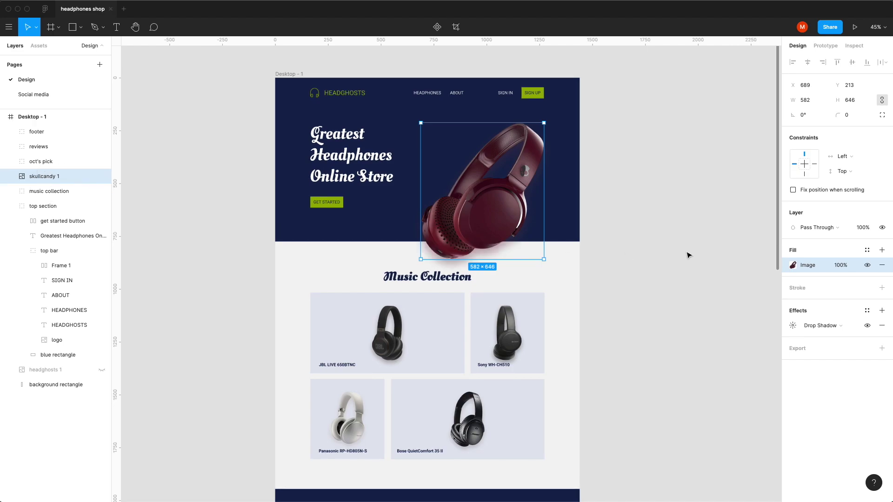
pyautogui.moveTo(497, 217); pyautogui.dragTo(491, 213)
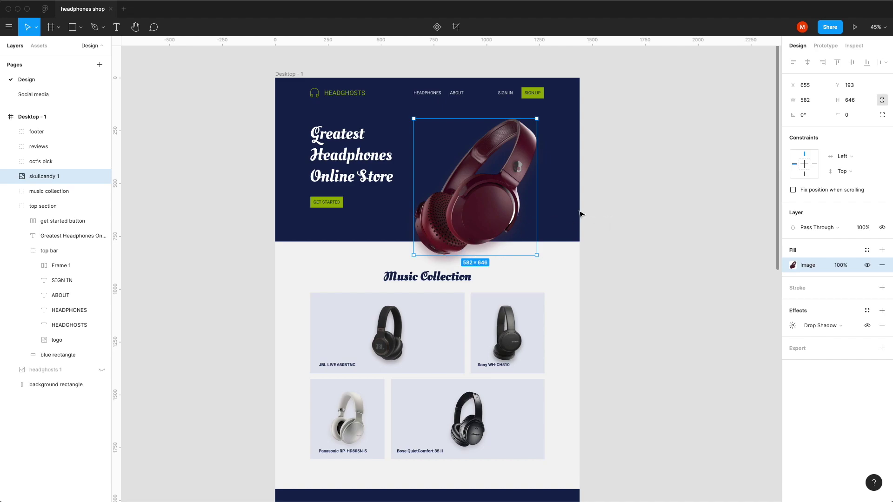
# Switch the blue rectangle's fill to a linear gradient using the footer navy for both stops.
pyautogui.click(63, 355)
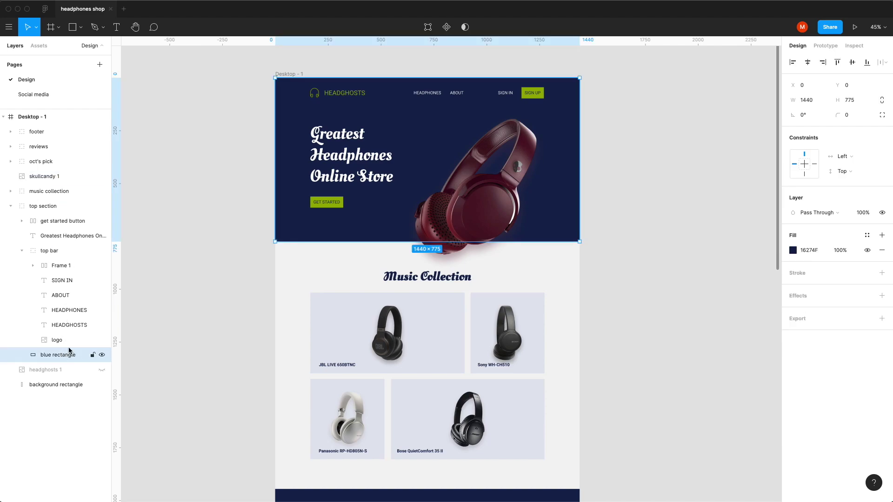
pyautogui.click(793, 251)
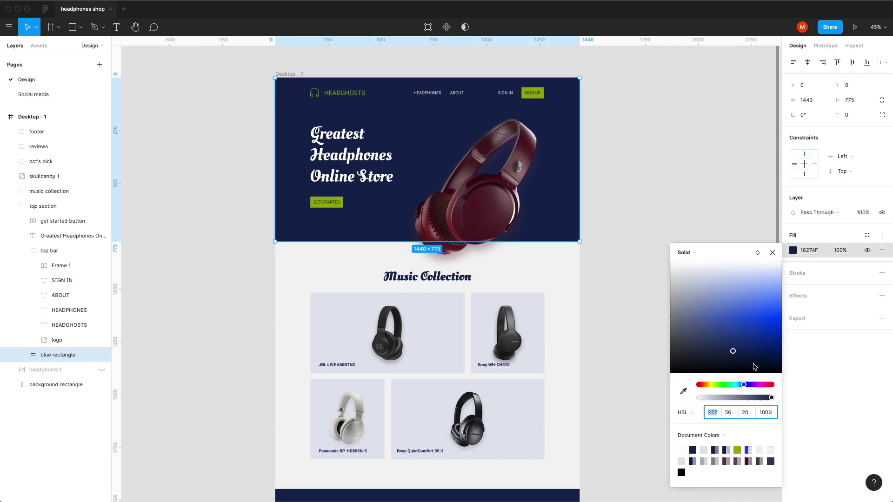
pyautogui.click(686, 252)
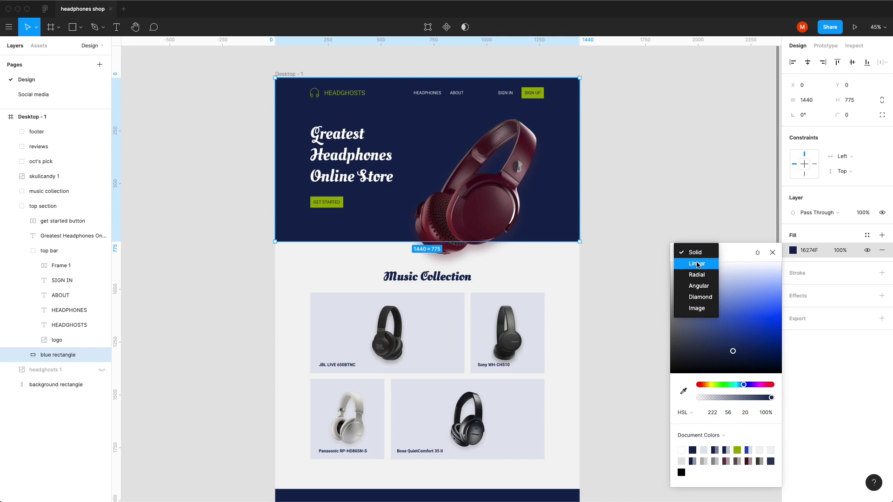
pyautogui.click(696, 263)
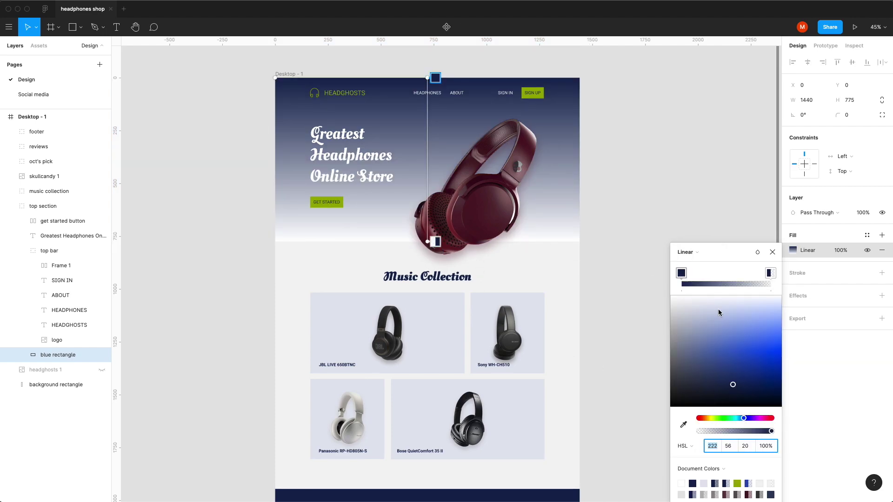
pyautogui.click(683, 424)
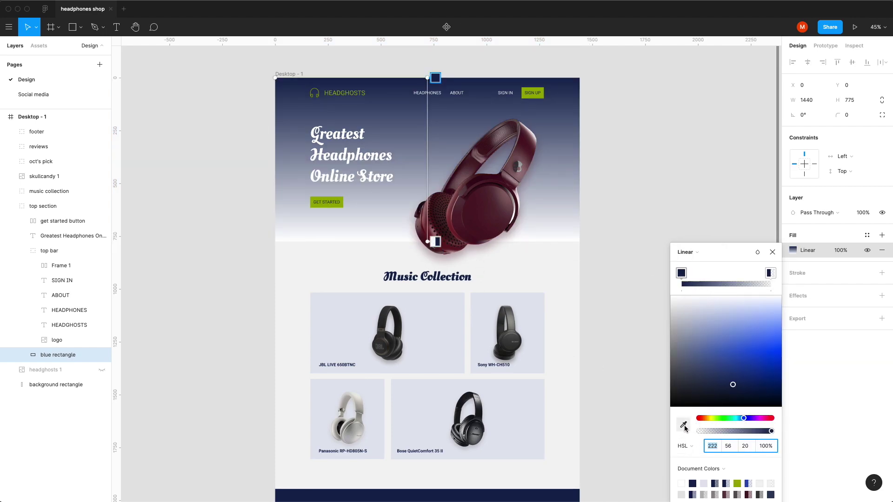
pyautogui.click(543, 493)
pyautogui.click(770, 273)
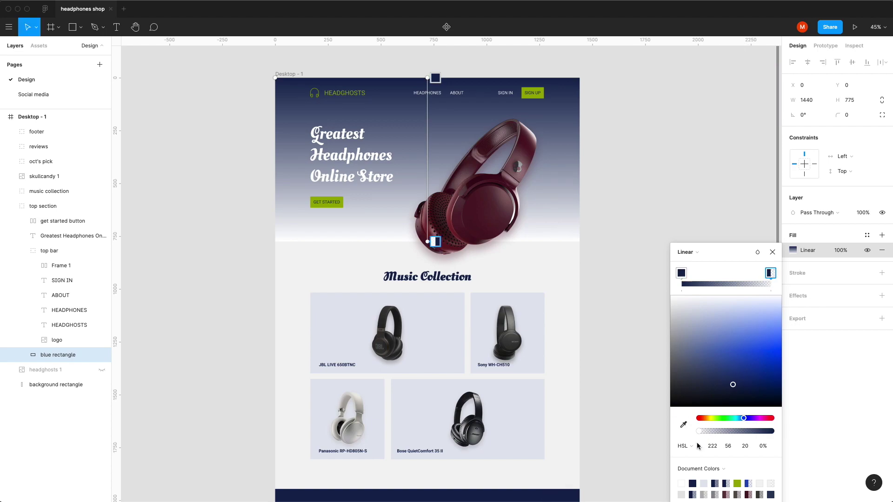
pyautogui.click(683, 424)
pyautogui.click(563, 489)
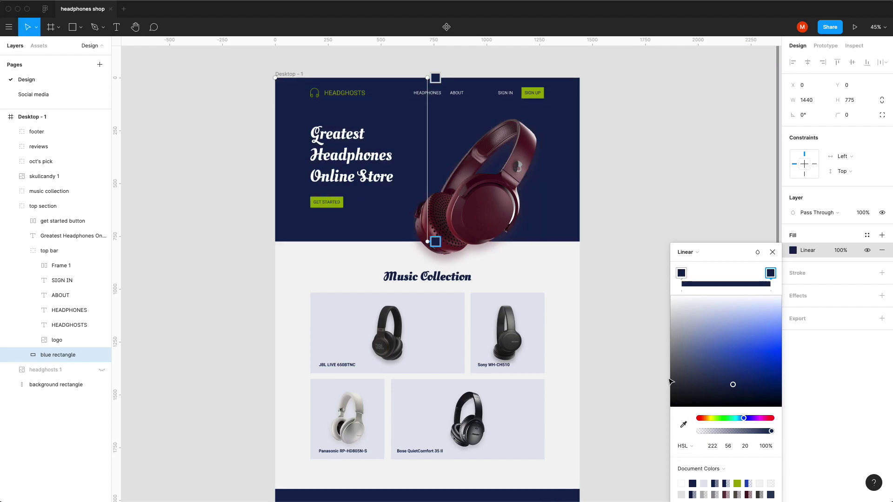
# Darken the gradient's start stop to HSB brightness 11.
pyautogui.click(681, 273)
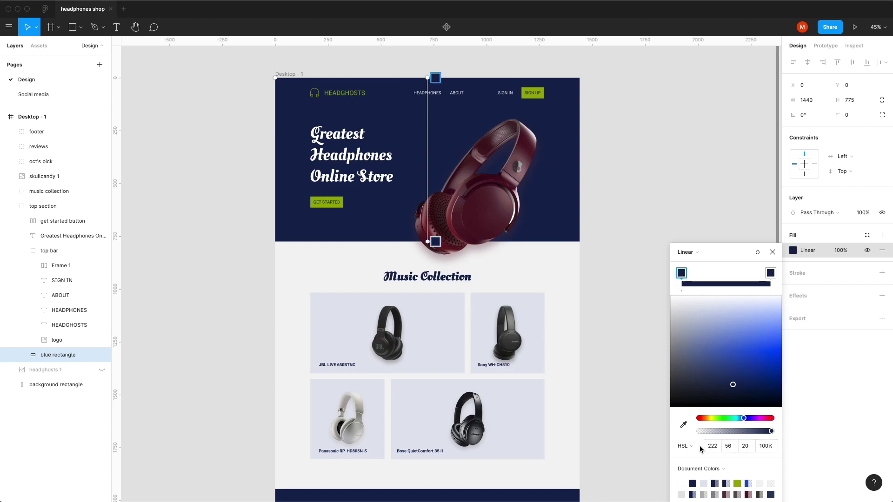
pyautogui.click(684, 446)
pyautogui.click(693, 457)
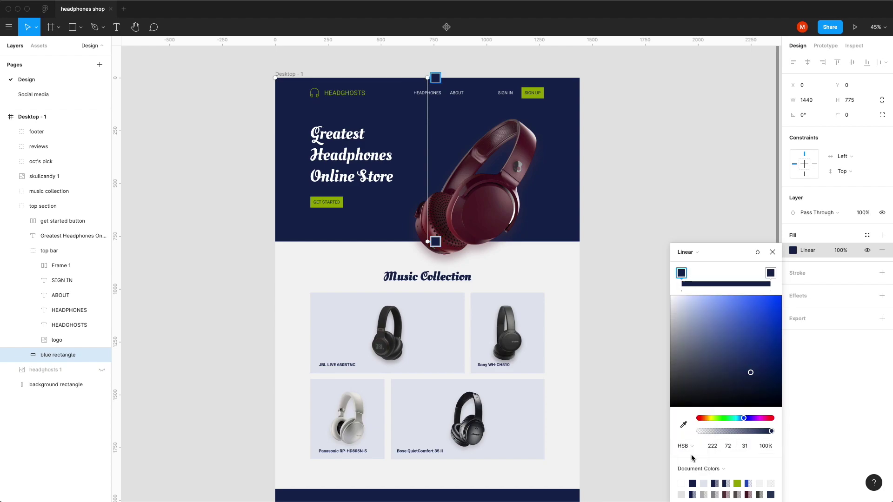
pyautogui.click(745, 447)
pyautogui.write('21')
pyautogui.press('Return')
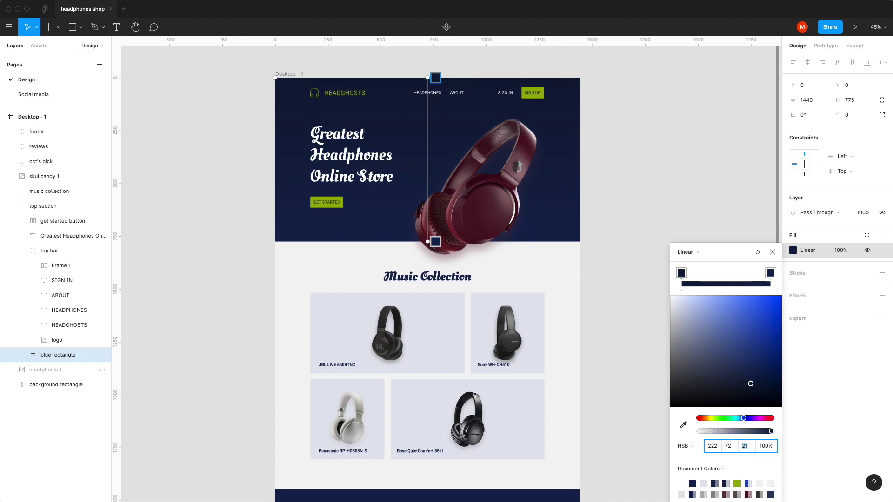
pyautogui.write('11')
pyautogui.press('Return')
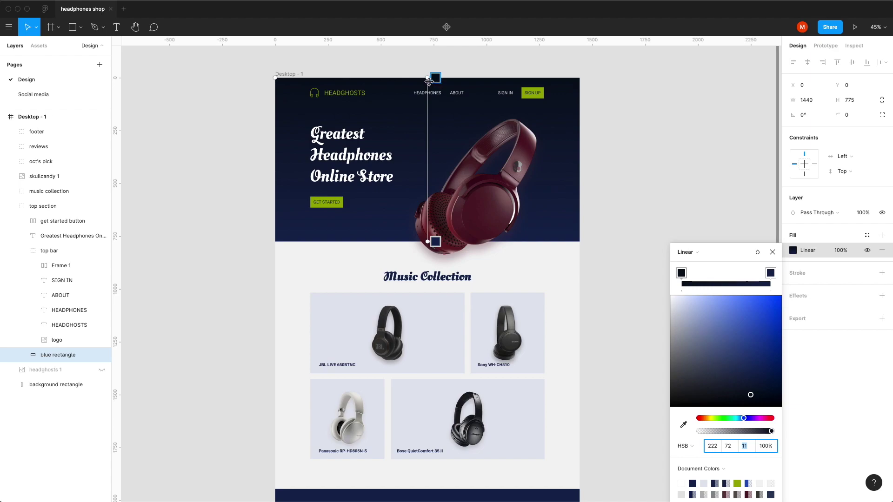
# Angle the gradient diagonally from the hero's bottom-left to its top-right corner.
pyautogui.moveTo(428, 78); pyautogui.dragTo(544, 90)
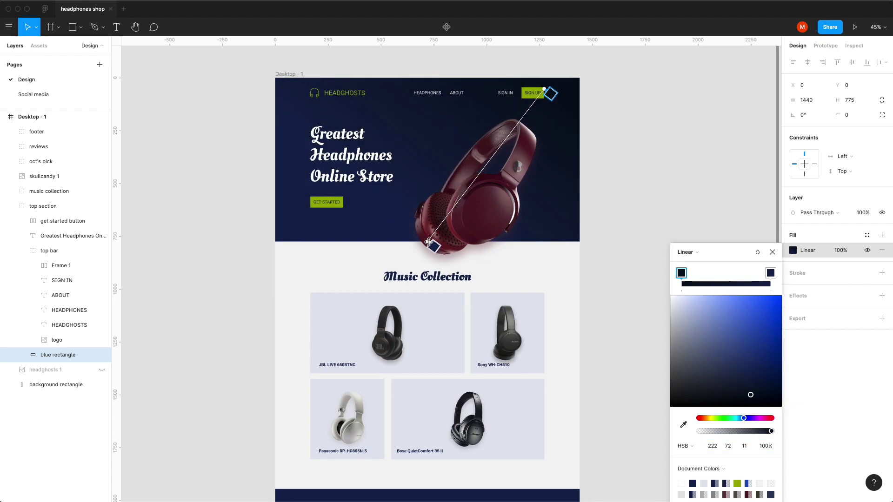
pyautogui.moveTo(428, 241); pyautogui.dragTo(277, 240)
pyautogui.moveTo(545, 89); pyautogui.dragTo(580, 79)
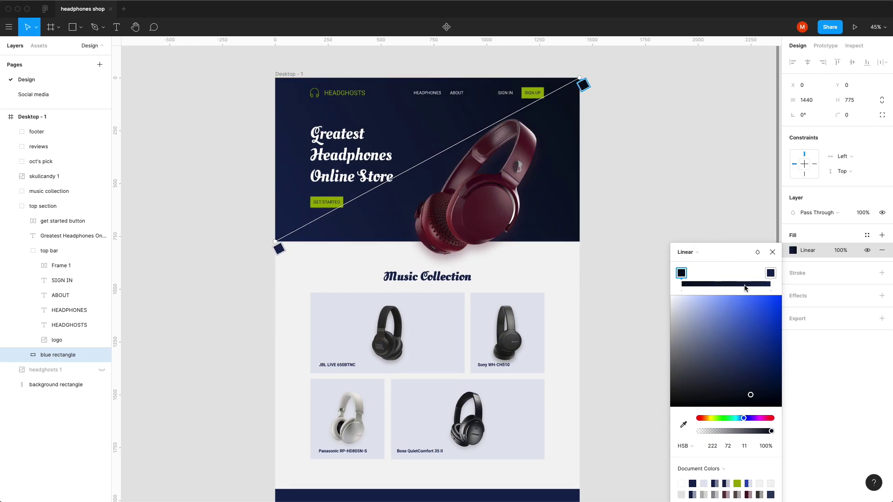
pyautogui.click(772, 252)
pyautogui.click(685, 176)
# Zoom into the top section and select the GET STARTED label text.
pyautogui.click(318, 216)
pyautogui.hotkey('shift', '2')
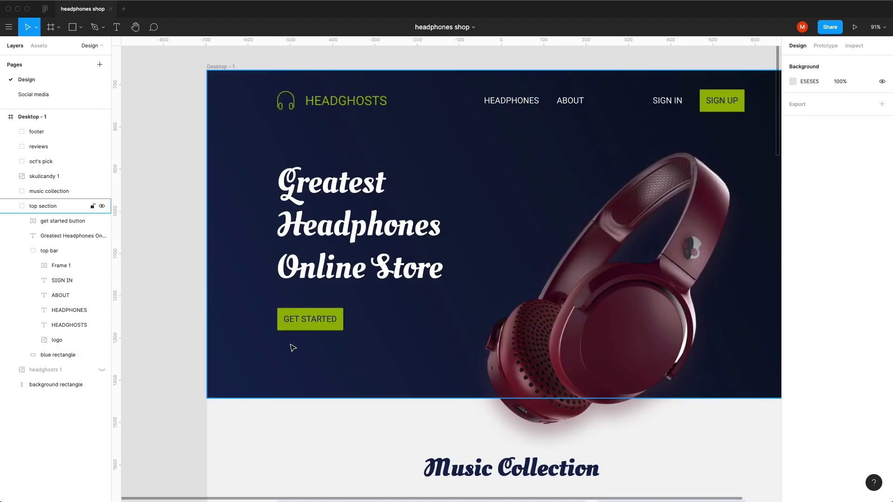
pyautogui.scroll(5, 293, 341)
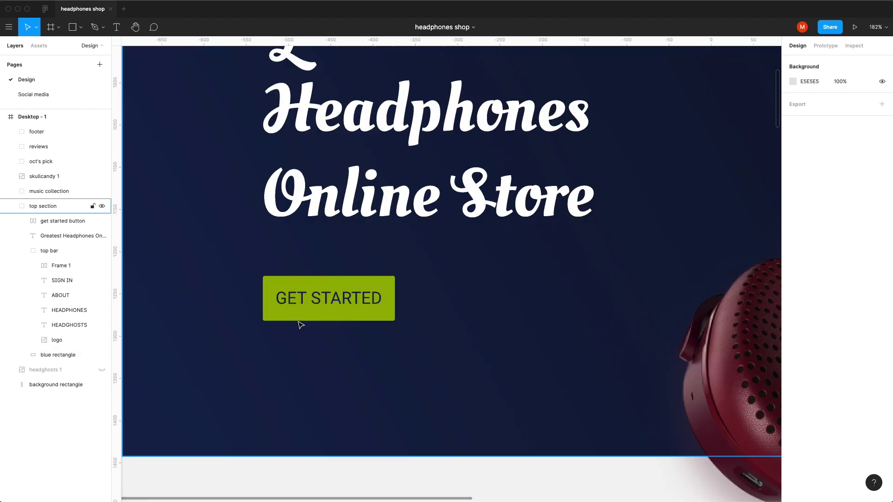
pyautogui.hscroll(-3, 381, 302)
pyautogui.click(465, 284)
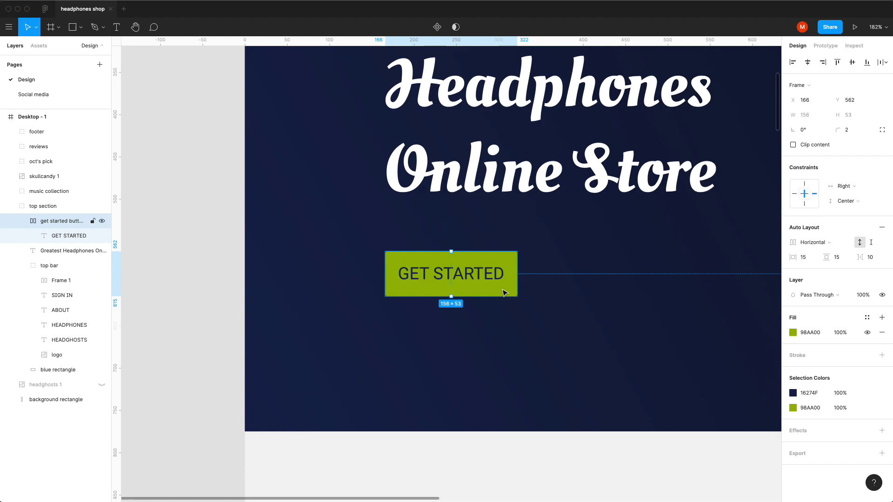
pyautogui.doubleClick(420, 283)
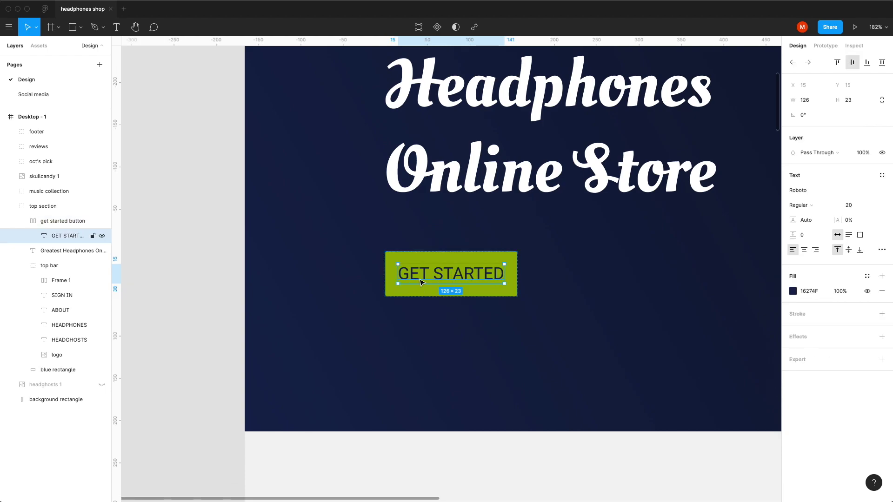
pyautogui.press('+')
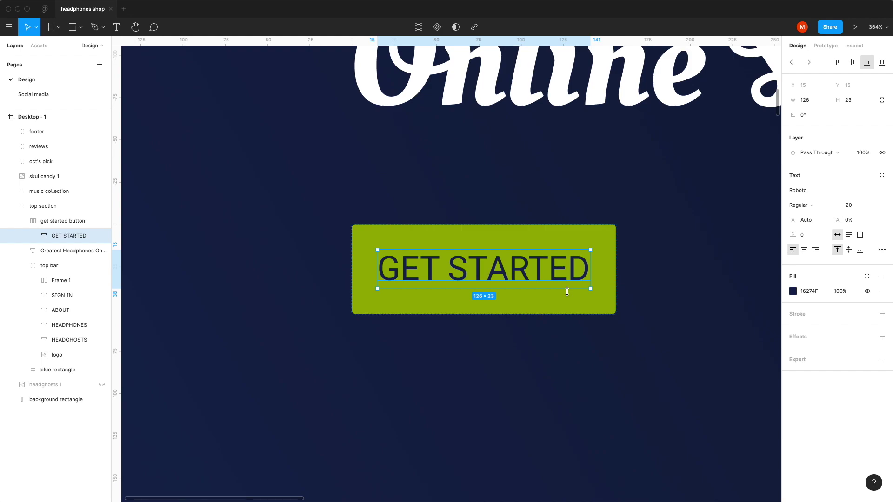
# Set the GET STARTED label to middle vertical alignment with 77.2% line height.
pyautogui.click(848, 250)
pyautogui.click(807, 220)
pyautogui.hotkey('shift', 'Down')
pyautogui.hotkey('shift', 'Down')
pyautogui.hotkey('shift', 'Down')
pyautogui.press('Down')
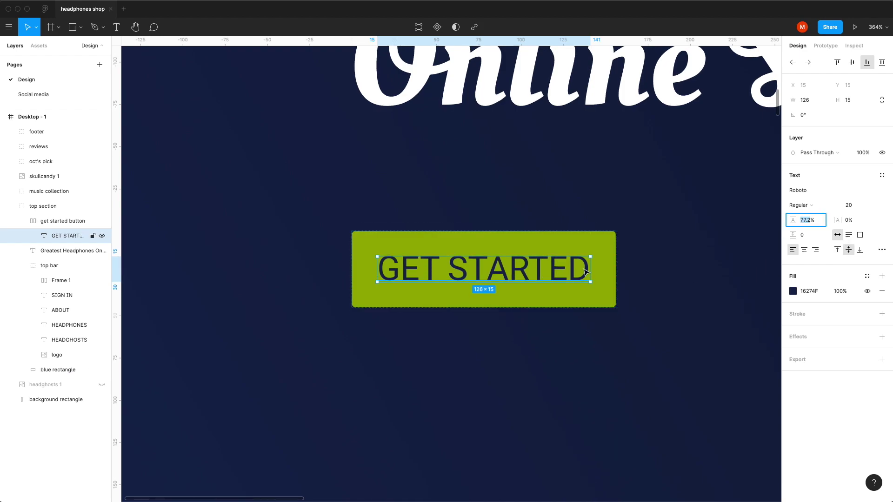
pyautogui.press('Escape')
pyautogui.press('Escape')
pyautogui.hscroll(3, 721, 287)
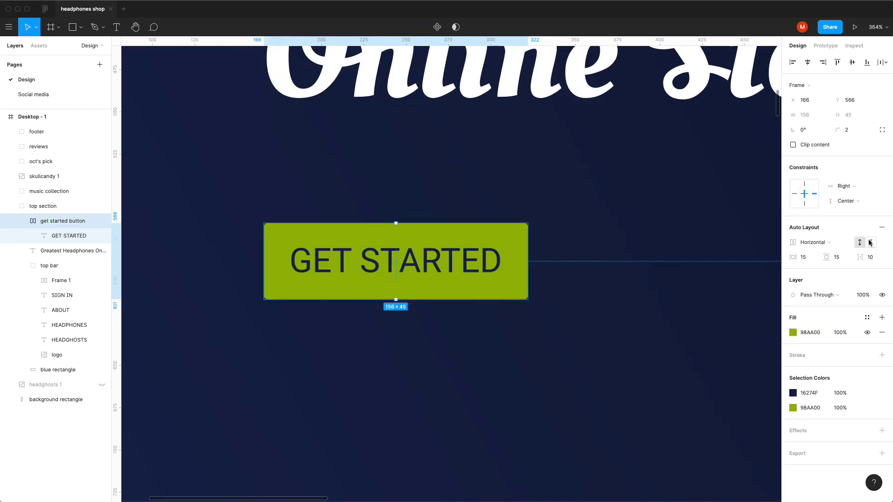
# Give the GET STARTED button a fixed height of 47 and horizontal padding of 35.
pyautogui.click(870, 242)
pyautogui.moveTo(394, 299); pyautogui.dragTo(393, 303)
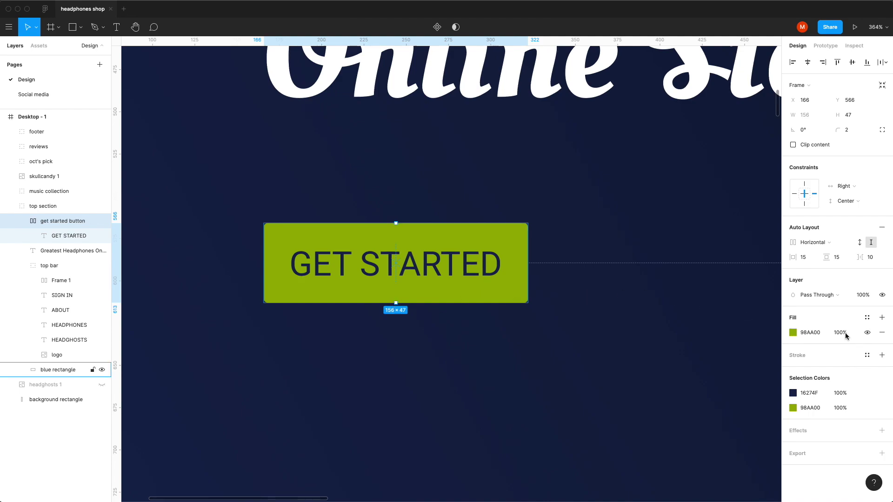
pyautogui.click(806, 260)
pyautogui.hotkey('shift', 'Up')
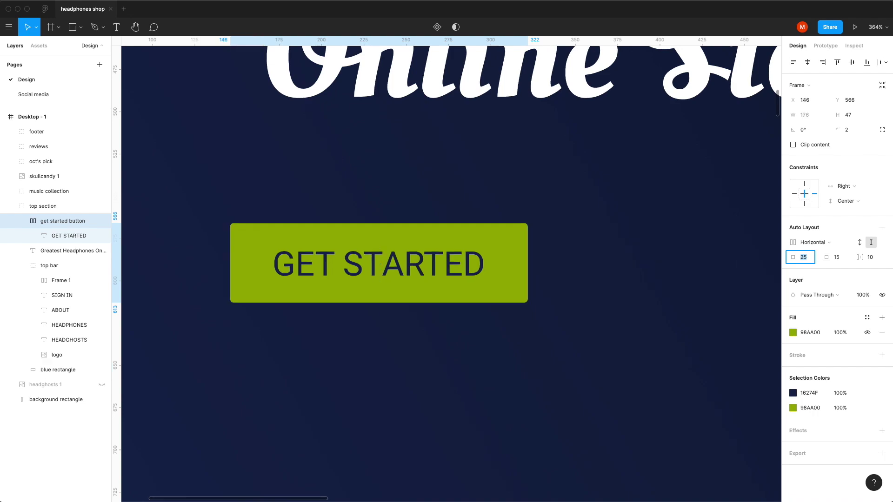
pyautogui.hotkey('shift', 'Up')
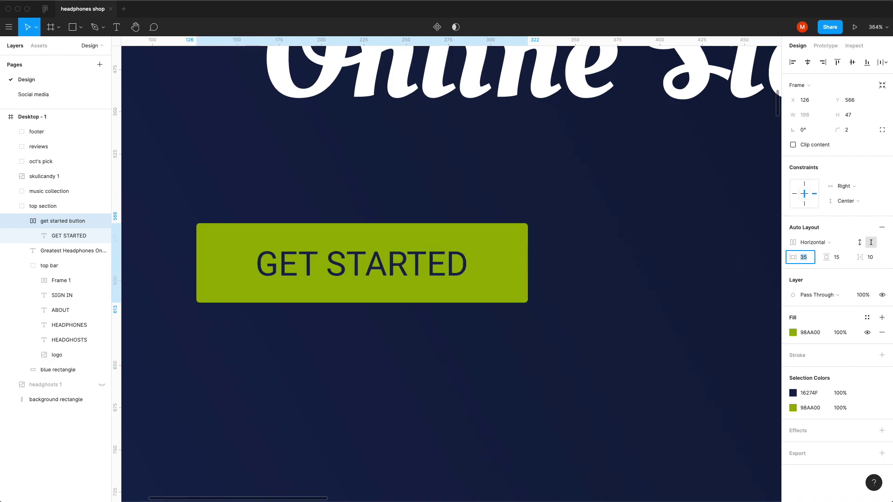
# Make the label white (FFFFFF) and move the button right to X 165.
pyautogui.click(794, 394)
pyautogui.write('FFFFFF')
pyautogui.press('Return')
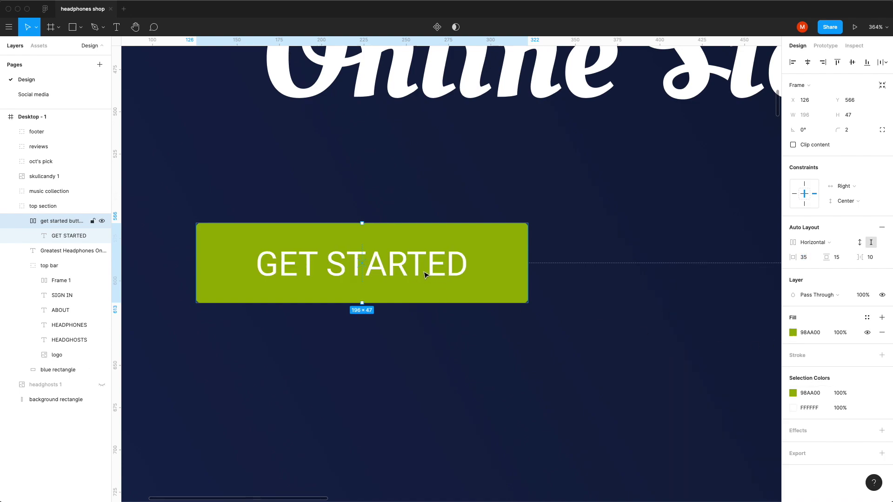
pyautogui.moveTo(424, 275); pyautogui.dragTo(490, 276)
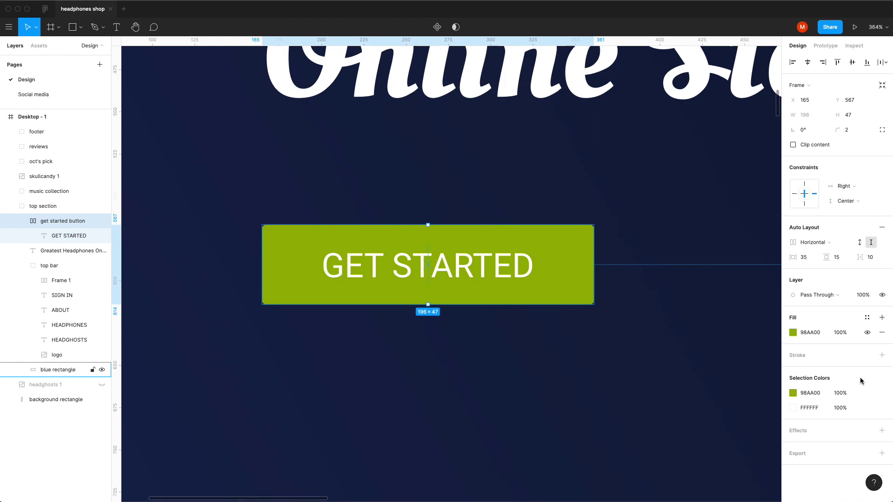
# Switch the button fill to a linear gradient, with the end stop sampled green brightened to lime.
pyautogui.click(793, 334)
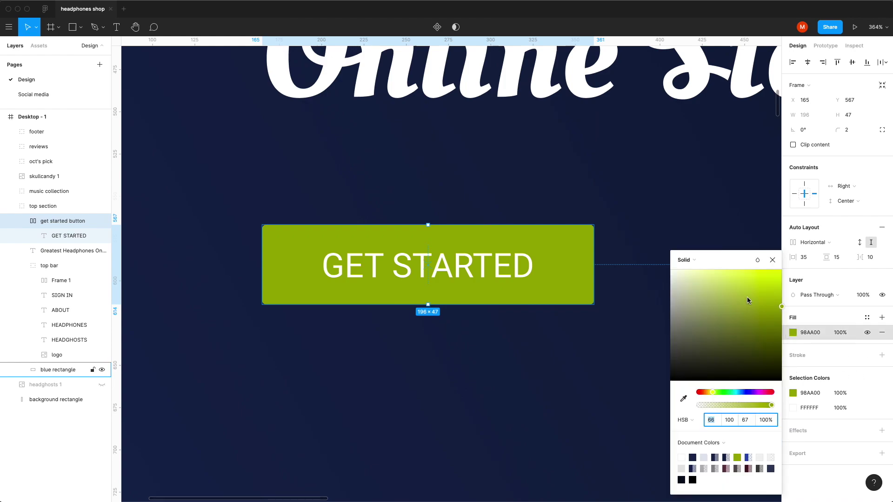
pyautogui.click(687, 261)
pyautogui.click(694, 271)
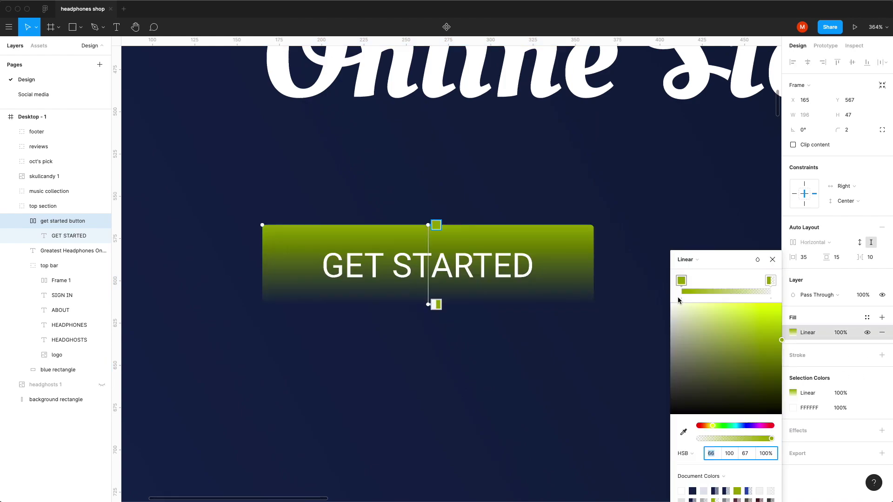
pyautogui.click(770, 281)
pyautogui.click(683, 432)
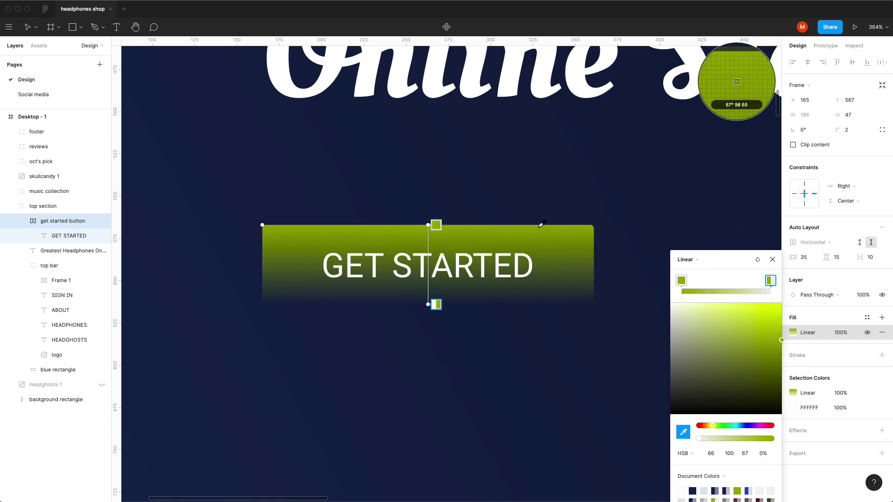
pyautogui.click(540, 229)
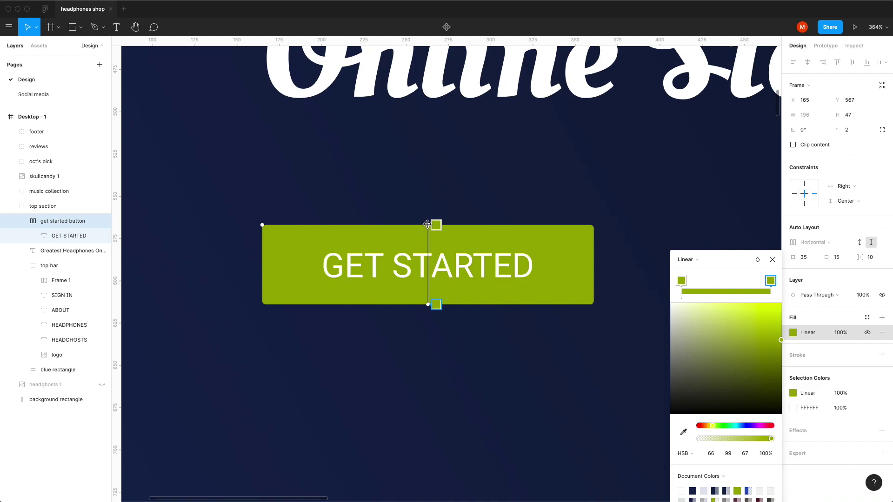
pyautogui.moveTo(777, 331); pyautogui.dragTo(776, 318)
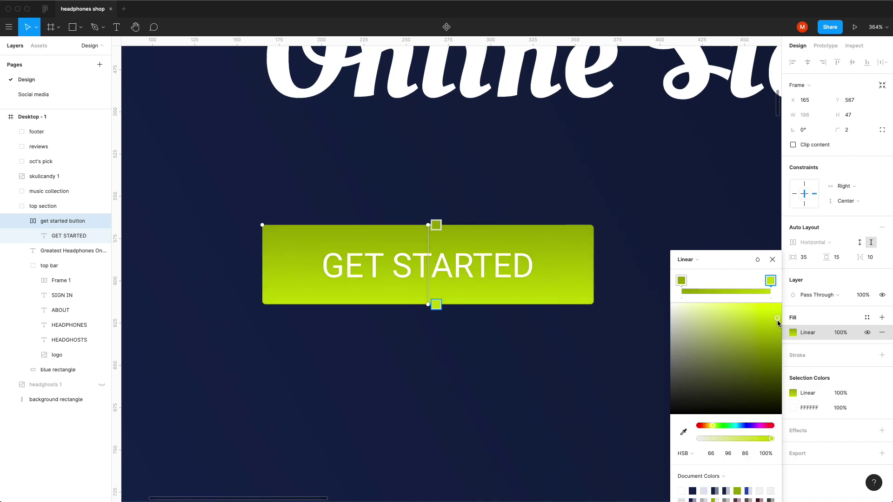
# Angle the button gradient into a steep diagonal from bottom-left to top-right.
pyautogui.moveTo(428, 304); pyautogui.dragTo(563, 228)
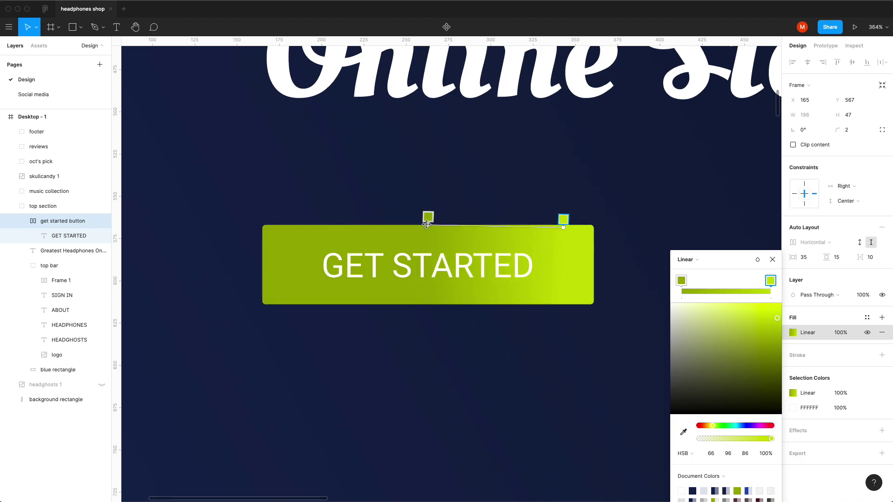
pyautogui.moveTo(427, 225); pyautogui.dragTo(347, 304)
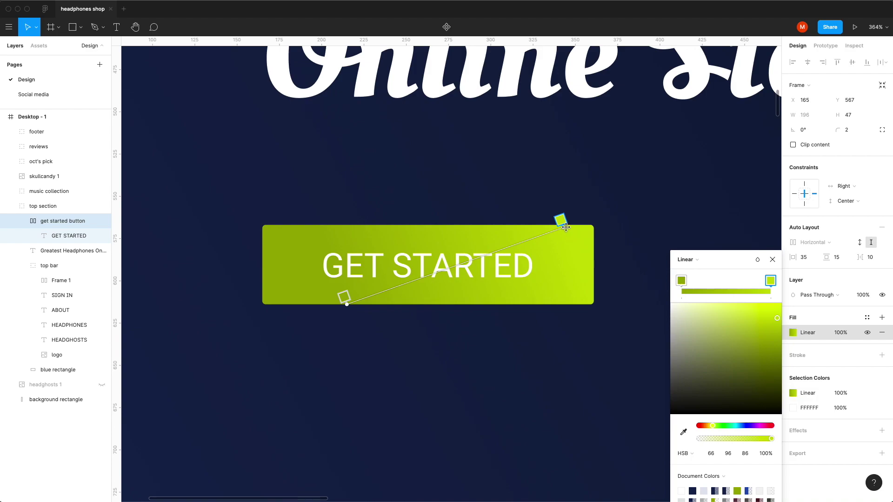
pyautogui.moveTo(563, 227); pyautogui.dragTo(507, 177)
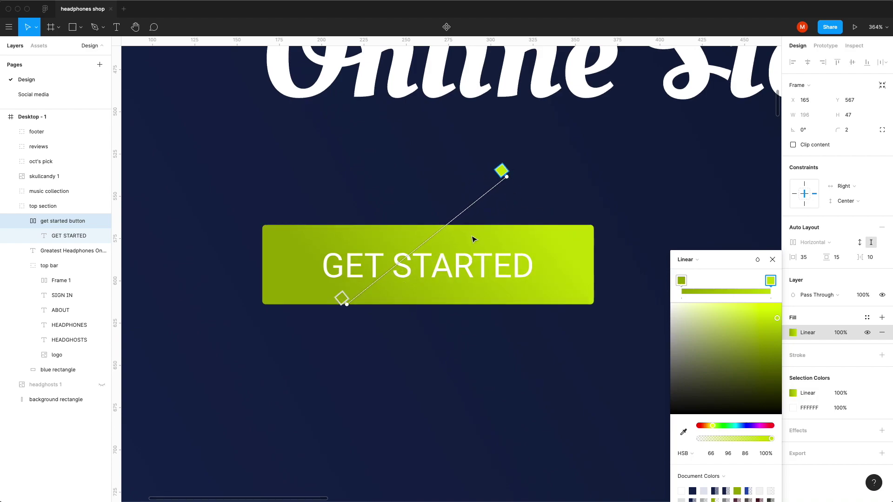
pyautogui.moveTo(342, 298); pyautogui.dragTo(383, 298)
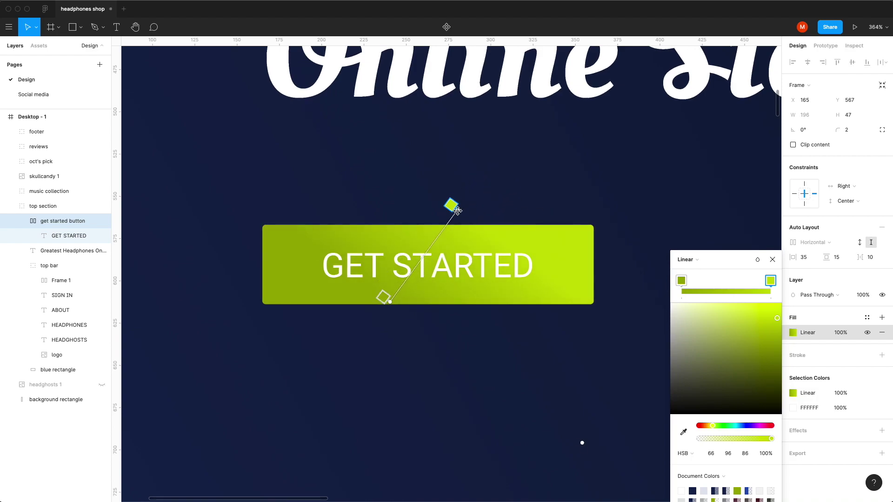
pyautogui.moveTo(452, 205); pyautogui.dragTo(437, 223)
pyautogui.press('Escape')
pyautogui.hotkey('shift', '2')
# Recolour the GET STARTED label from white to dark olive 3E4500, sampled from the button green.
pyautogui.scroll(5, 405, 295)
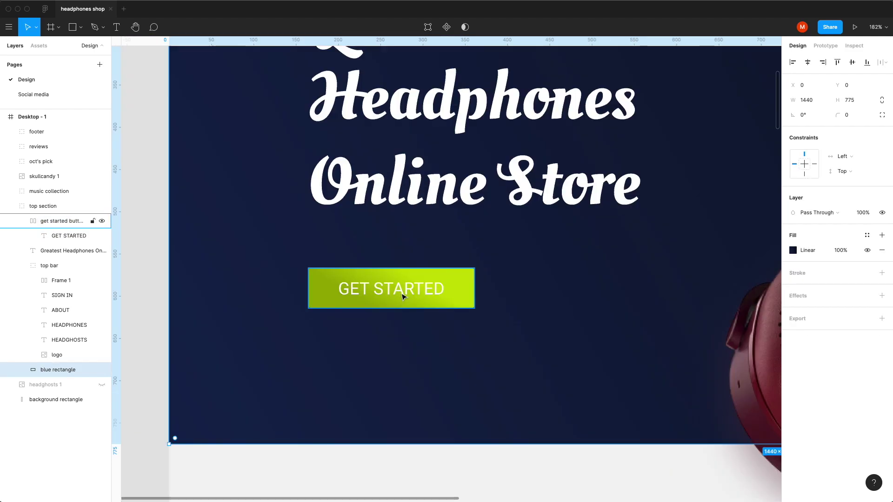
pyautogui.doubleClick(407, 286)
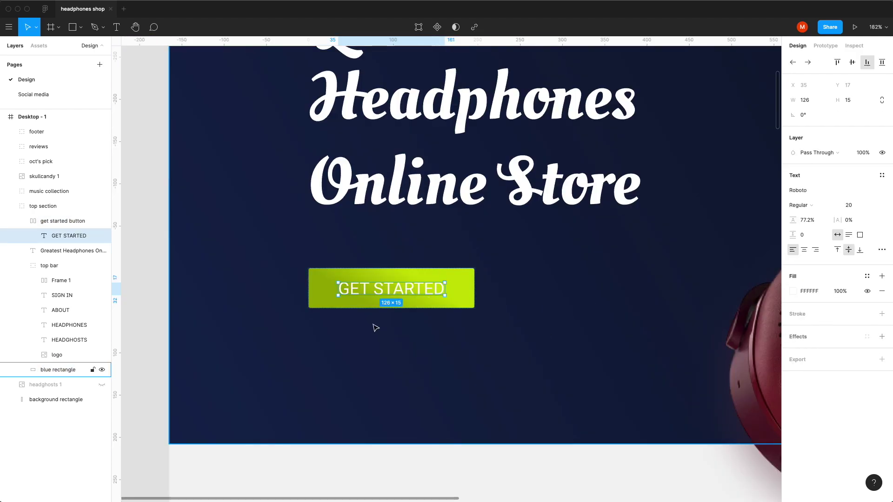
pyautogui.doubleClick(435, 293)
pyautogui.press('Escape')
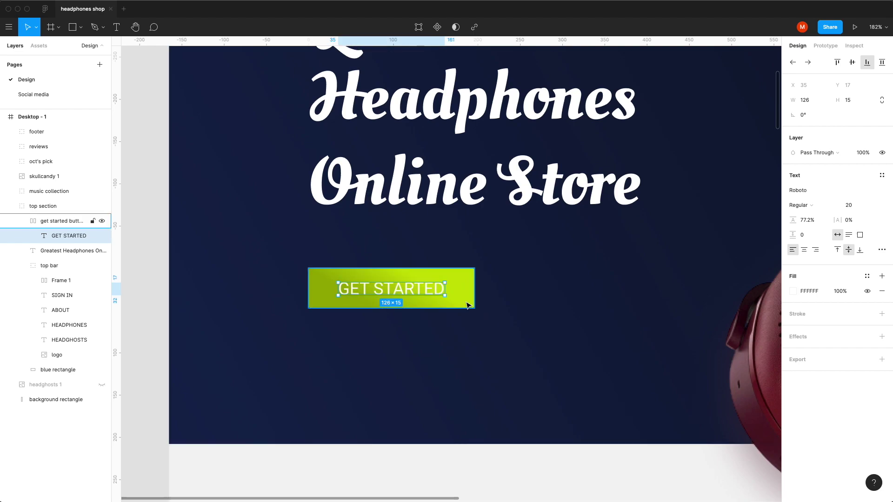
pyautogui.press('Escape')
pyautogui.click(793, 408)
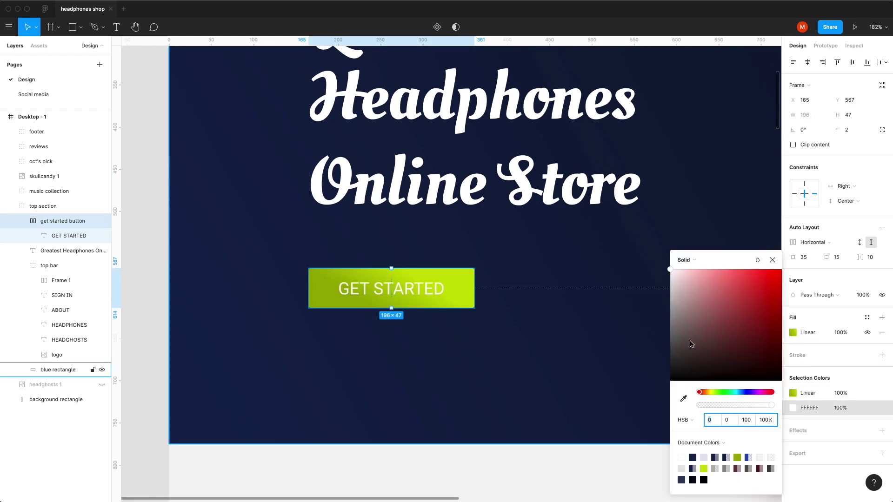
pyautogui.click(683, 398)
pyautogui.click(322, 298)
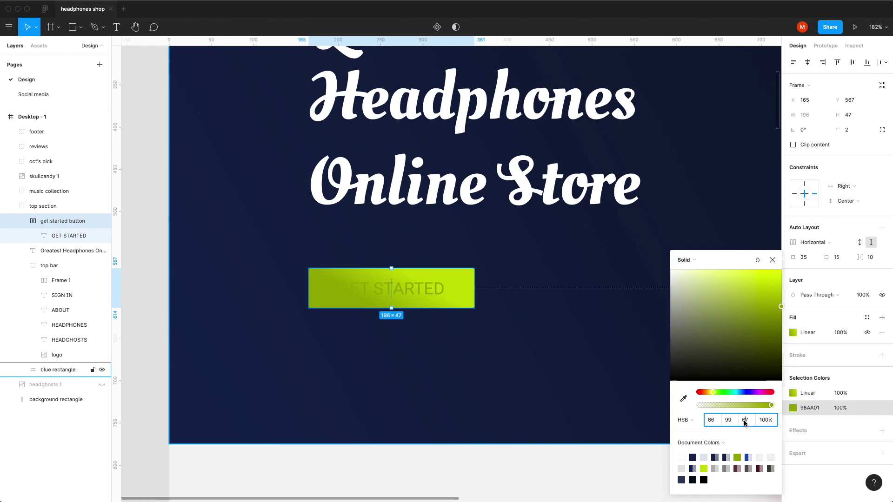
pyautogui.hotkey('shift', 'Down')
pyautogui.hotkey('shift', 'Down')
pyautogui.hotkey('shift', 'Down')
pyautogui.hotkey('shift', 'Down')
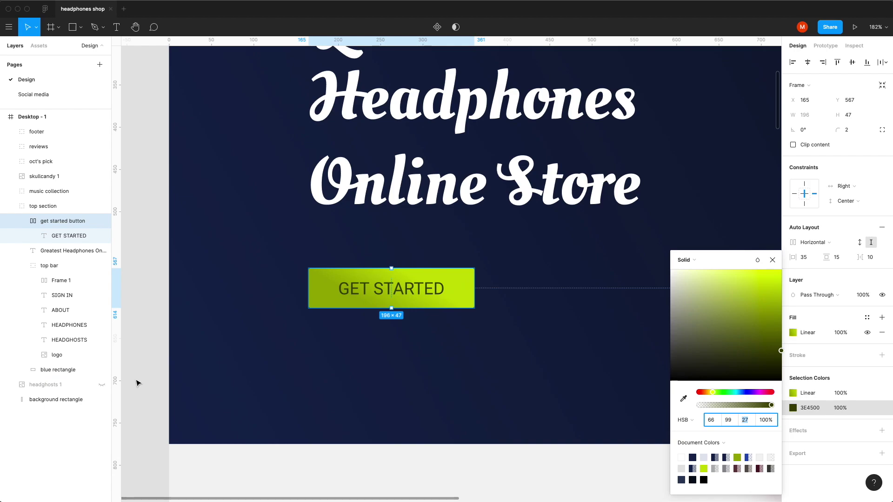
pyautogui.click(154, 387)
# Set the GET STARTED label's font weight to Bold.
pyautogui.keyDown('super'); pyautogui.click(393, 290); pyautogui.keyUp('super')
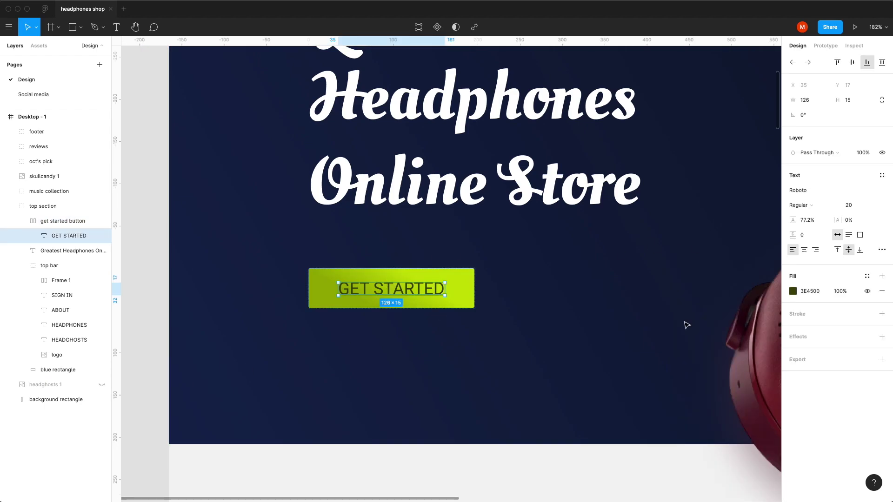
pyautogui.click(799, 205)
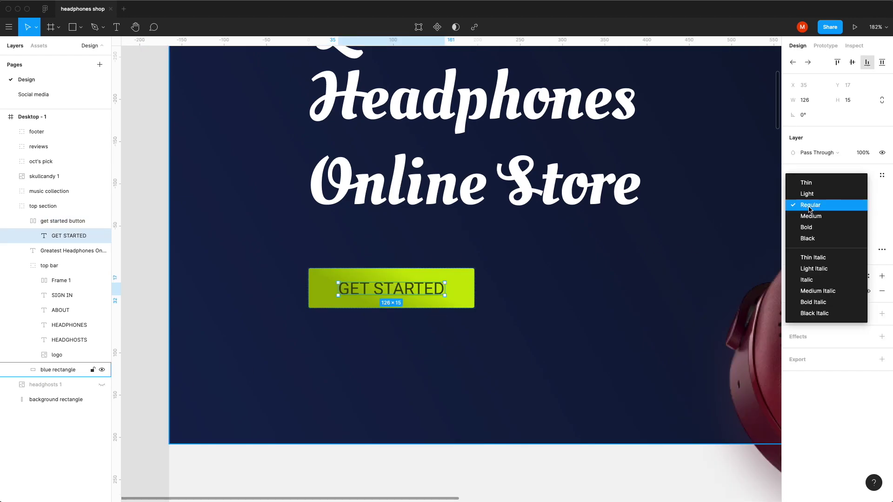
pyautogui.click(817, 239)
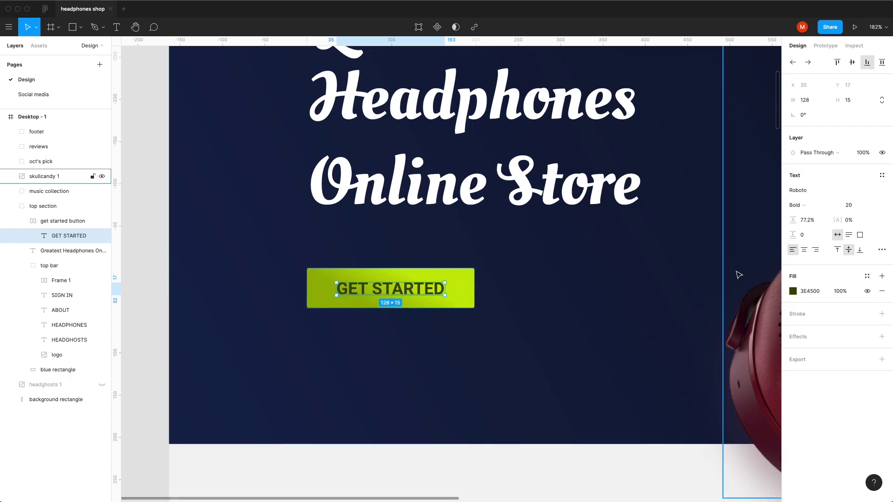
pyautogui.click(132, 334)
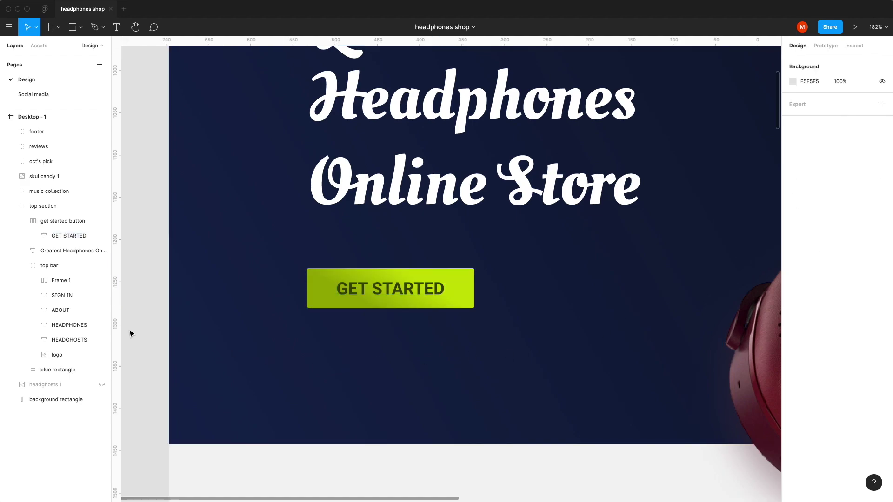
pyautogui.click(372, 292)
pyautogui.press('Escape')
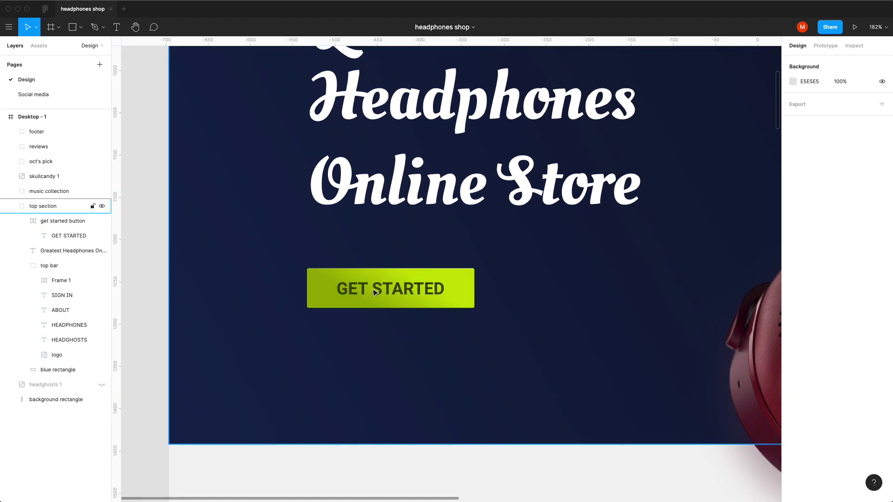
# Change the 'Greatest Headphones Online Store' headline font to Poppins ExtraBold.
pyautogui.click(376, 292)
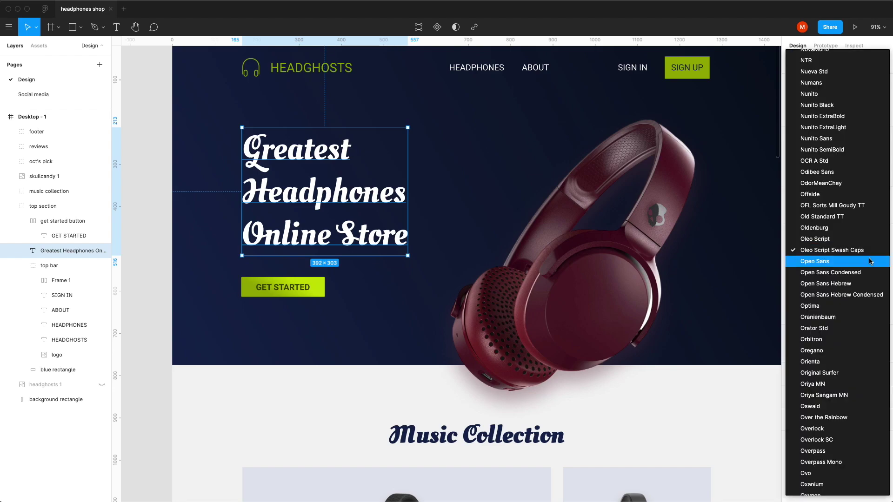
pyautogui.click(801, 265)
pyautogui.click(822, 254)
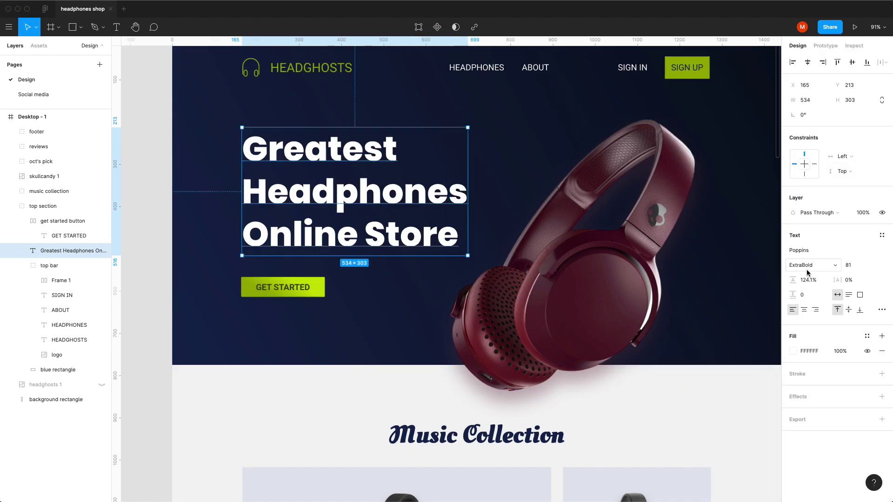
pyautogui.click(169, 325)
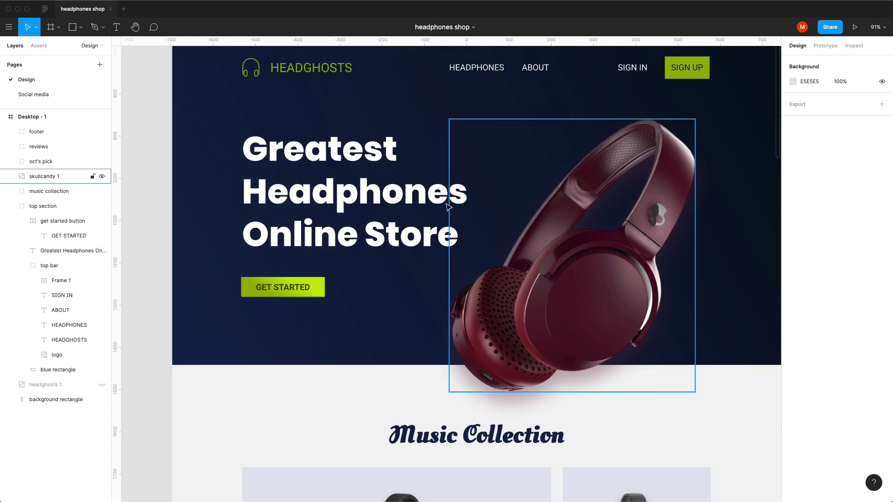
# Set the HEADPHONES, ABOUT and SIGN IN nav links to font size 16.
pyautogui.moveTo(444, 58); pyautogui.dragTo(552, 74)
pyautogui.keyDown('shift'); pyautogui.click(632, 70); pyautogui.keyUp('shift')
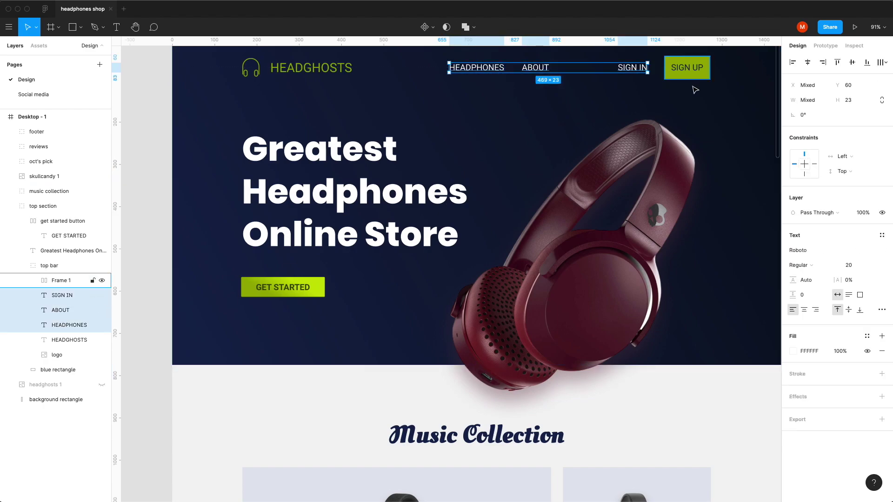
pyautogui.click(858, 270)
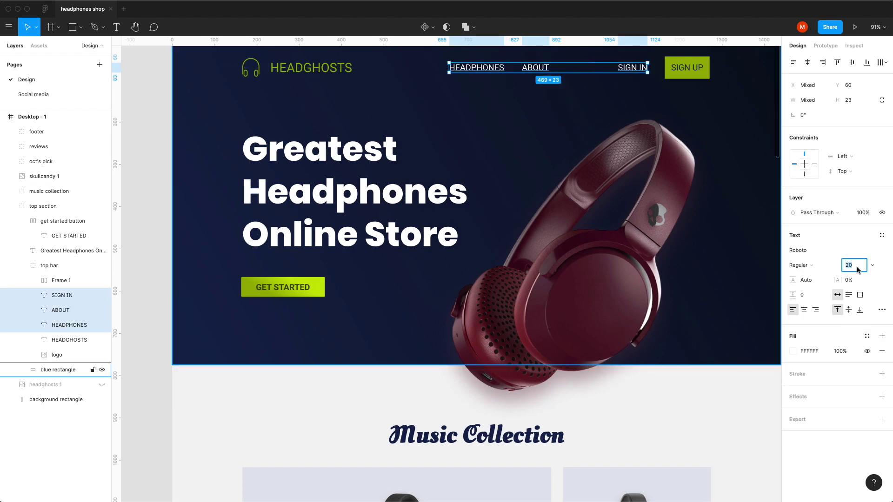
pyautogui.press('Return')
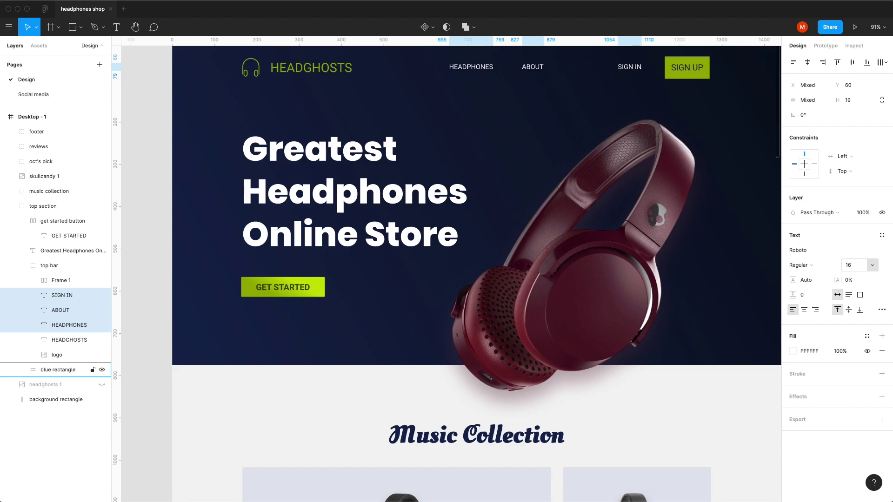
pyautogui.click(166, 277)
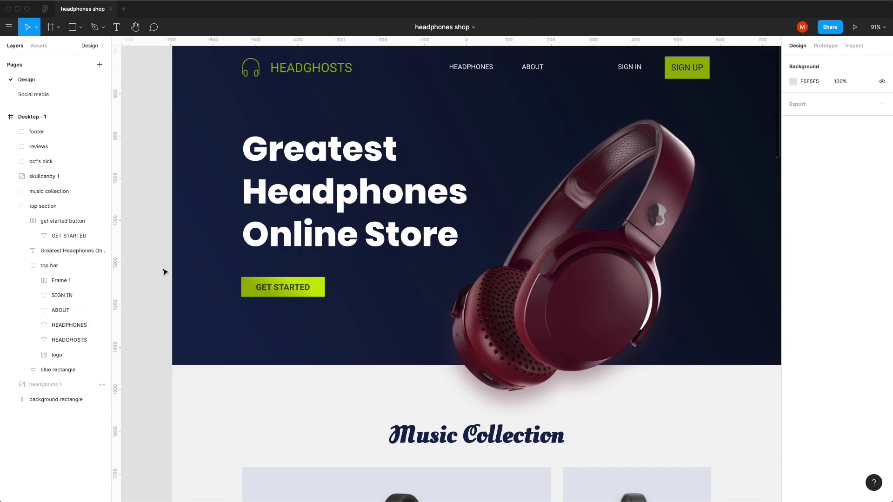
# Move HEADPHONES and ABOUT right beside SIGN IN and select all three links.
pyautogui.doubleClick(488, 69)
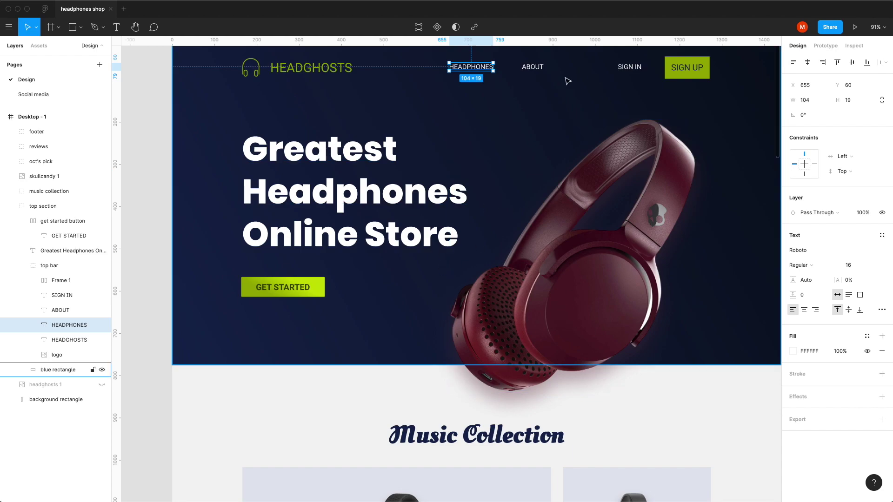
pyautogui.keyDown('shift'); pyautogui.click(542, 70); pyautogui.keyUp('shift')
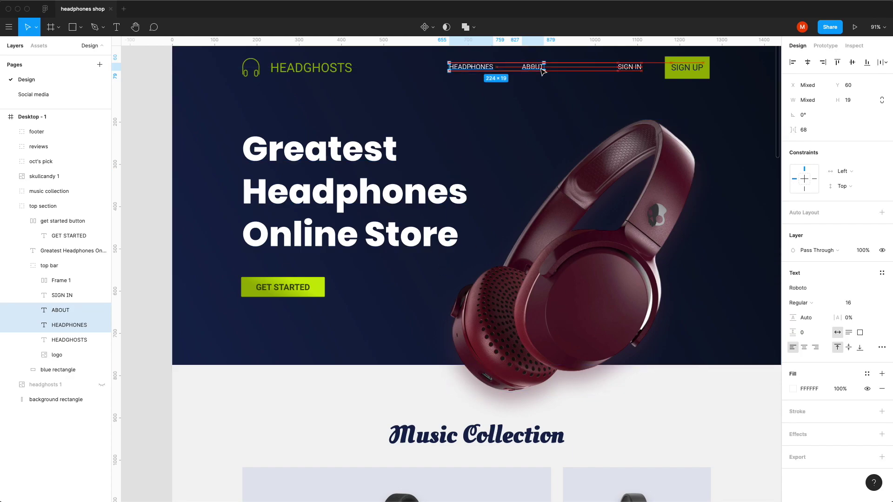
pyautogui.moveTo(542, 70); pyautogui.dragTo(590, 74)
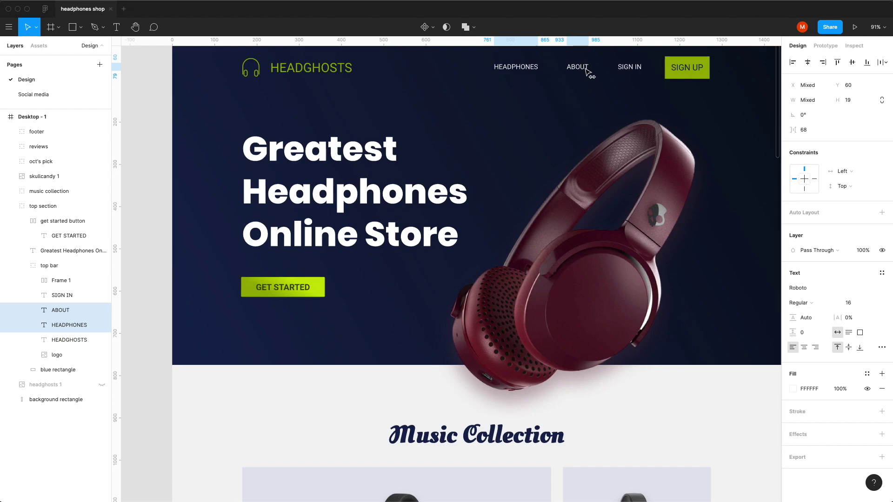
pyautogui.keyDown('shift'); pyautogui.click(629, 70); pyautogui.keyUp('shift')
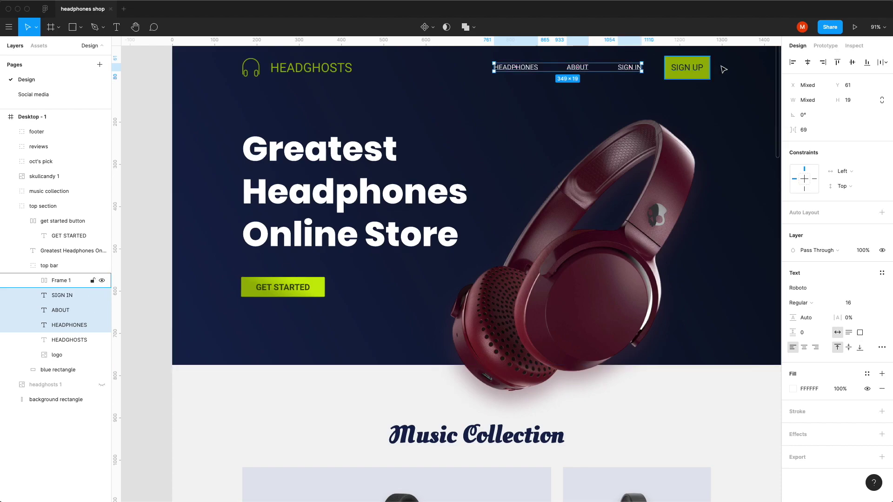
# Give the SIGN UP button 30 horizontal padding.
pyautogui.doubleClick(694, 70)
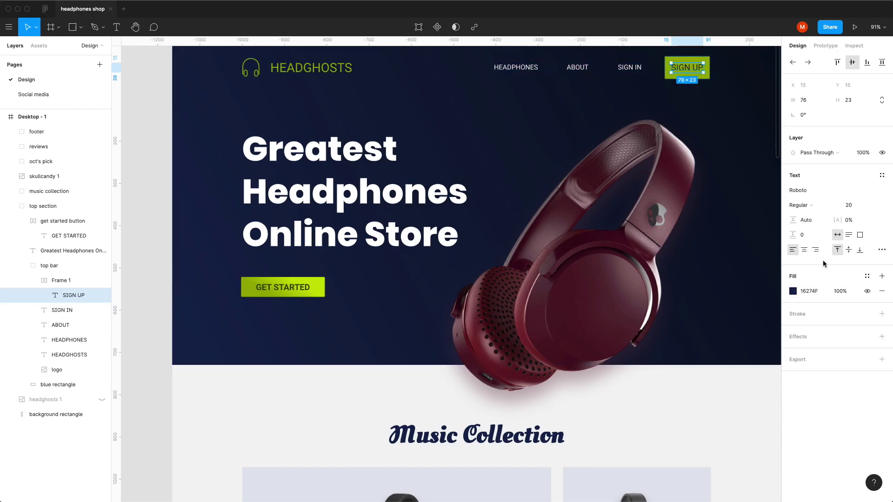
pyautogui.press('Escape')
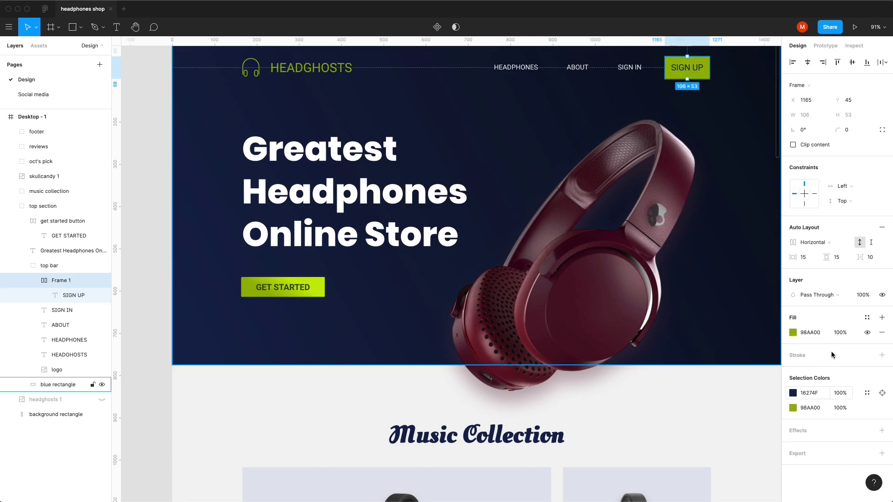
pyautogui.click(806, 259)
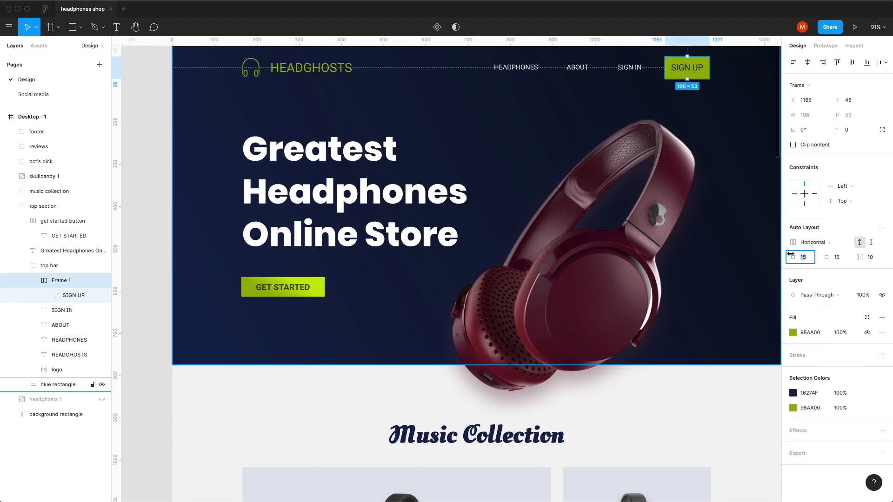
pyautogui.press('Return')
# Copy the GET STARTED button's properties and paste them onto SIGN UP.
pyautogui.rightClick(317, 287)
pyautogui.moveTo(362, 489)
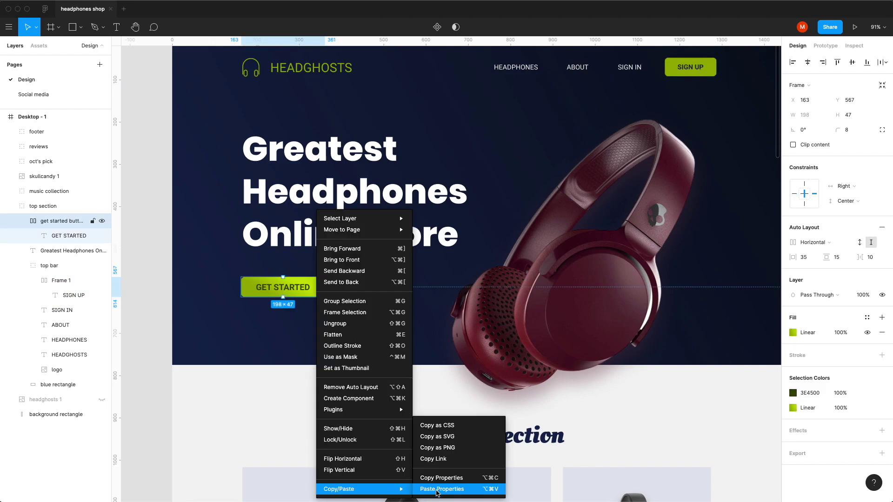
pyautogui.click(443, 488)
pyautogui.click(707, 73)
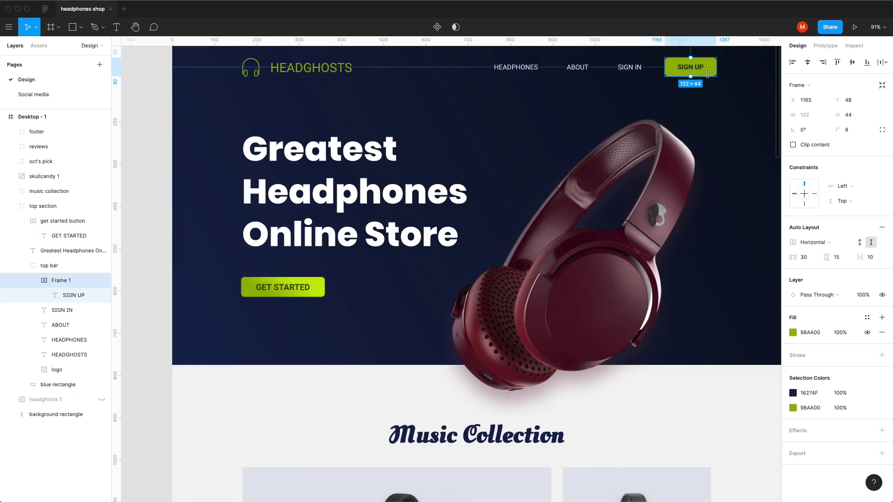
pyautogui.rightClick(708, 75)
pyautogui.moveTo(762, 352)
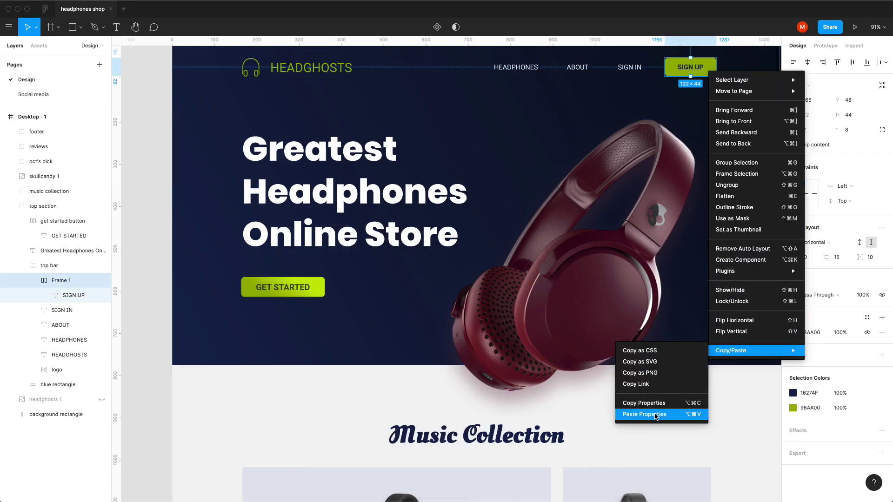
pyautogui.click(655, 415)
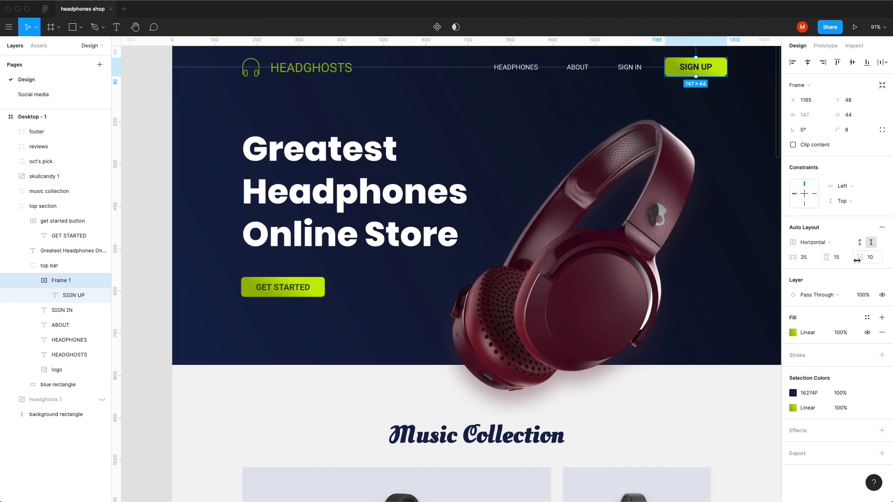
# Reduce the SIGN UP button height and restore its horizontal padding to 30.
pyautogui.click(75, 295)
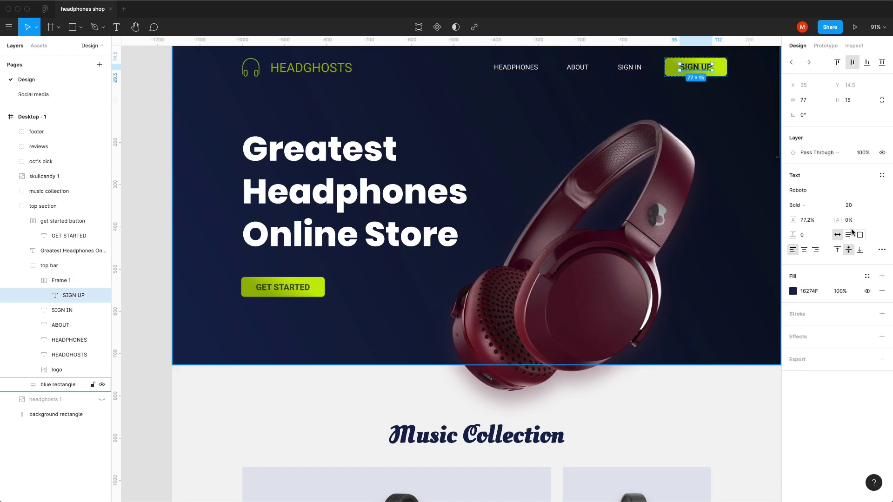
pyautogui.click(722, 82)
pyautogui.click(721, 76)
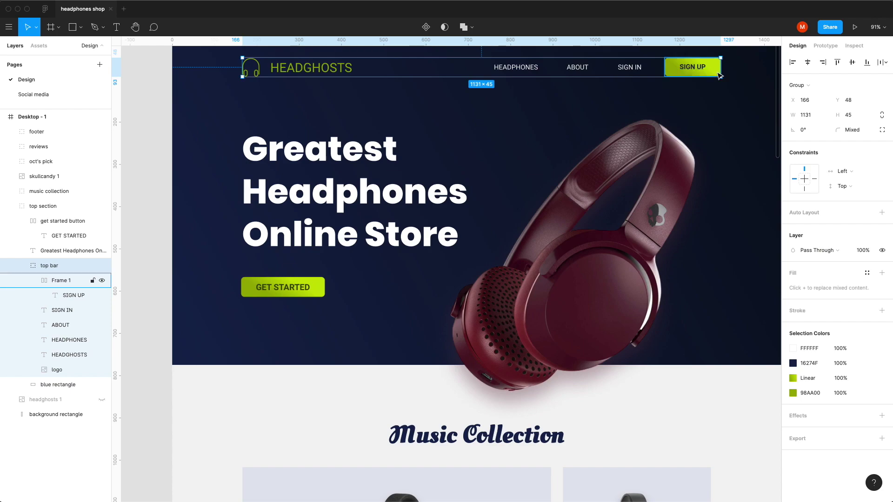
pyautogui.doubleClick(720, 76)
pyautogui.press('super+Up')
pyautogui.press('super+Up')
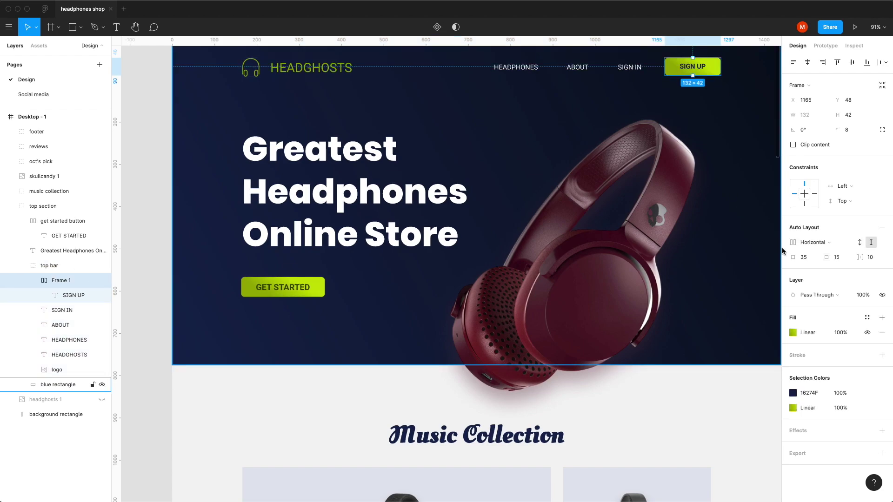
pyautogui.click(808, 261)
pyautogui.press('Return')
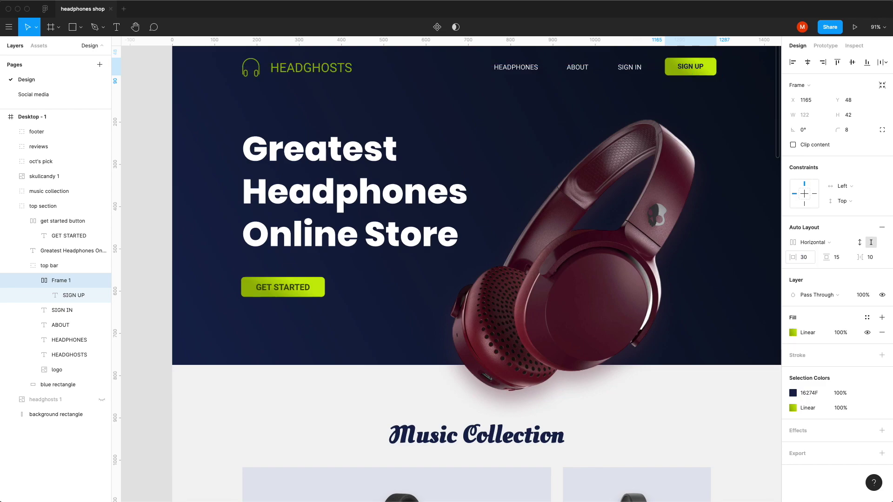
pyautogui.click(168, 200)
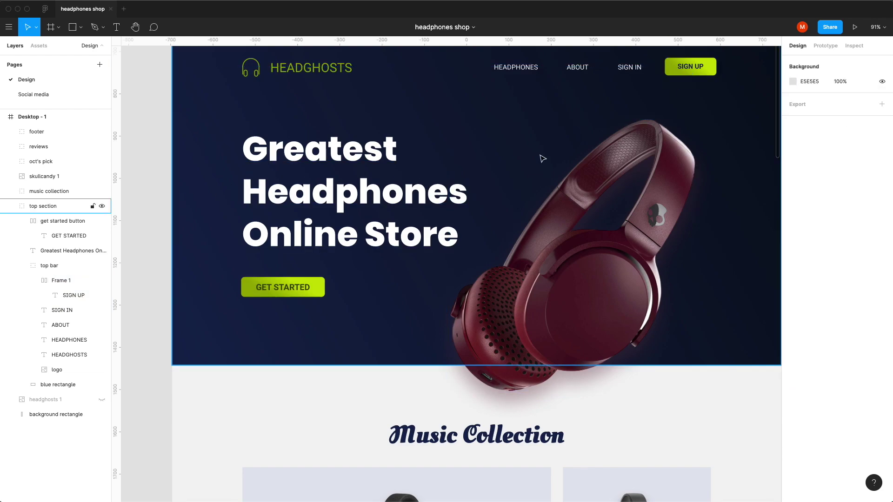
# Shorten SIGN UP to 39 high and nudge its label down to centre it vertically.
pyautogui.scroll(10, 692, 67)
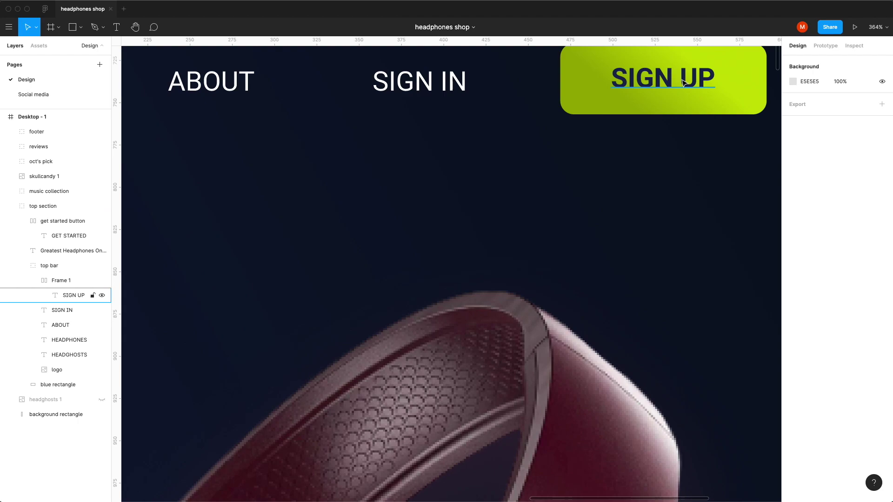
pyautogui.keyDown('super'); pyautogui.click(692, 135); pyautogui.keyUp('super')
pyautogui.scroll(3, 691, 135)
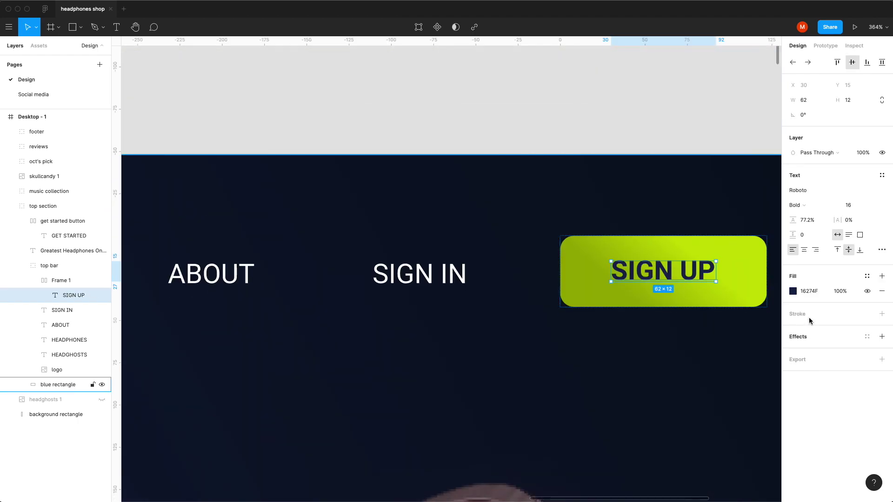
pyautogui.click(663, 301)
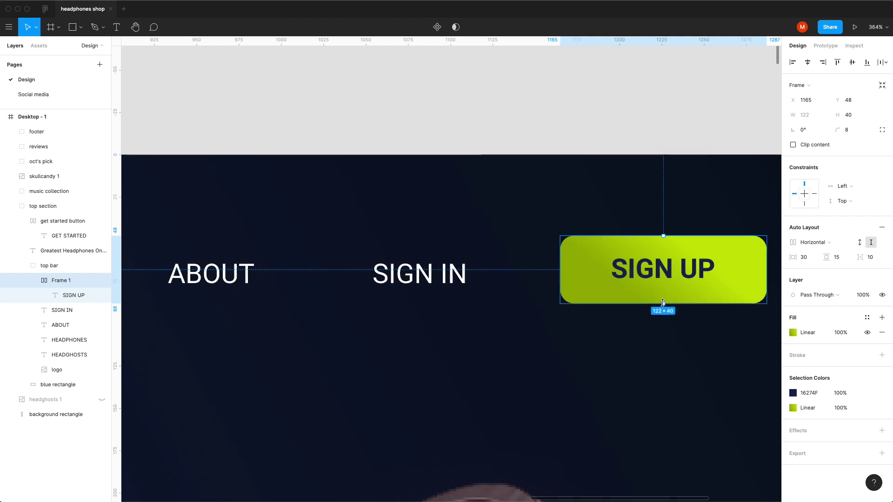
pyautogui.moveTo(663, 302); pyautogui.dragTo(662, 302)
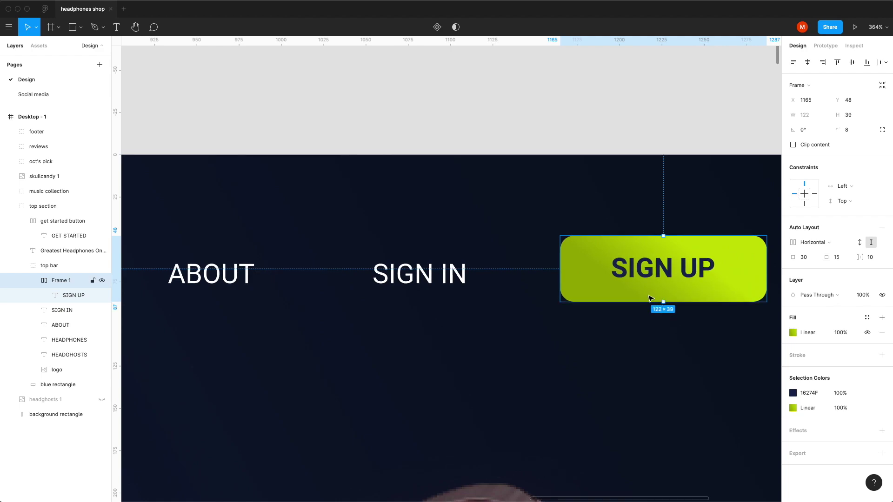
pyautogui.press('Down')
pyautogui.press('Down')
pyautogui.press('Down')
pyautogui.press('Down')
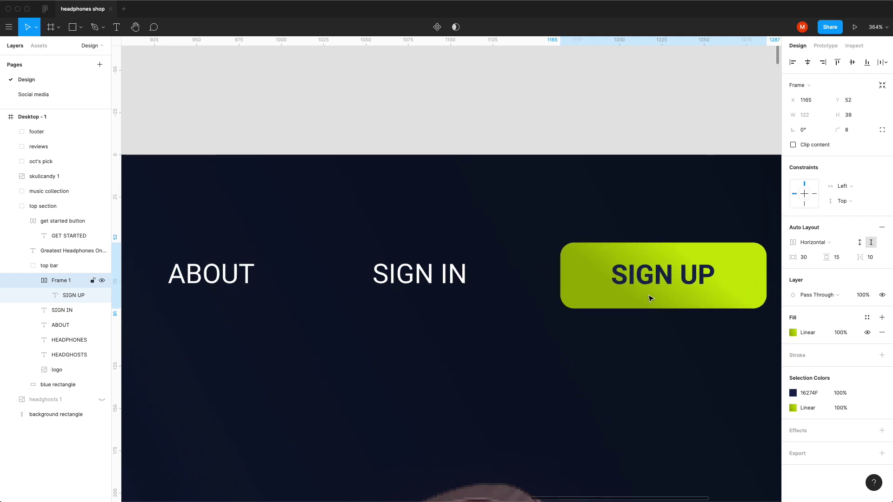
pyautogui.press('Up')
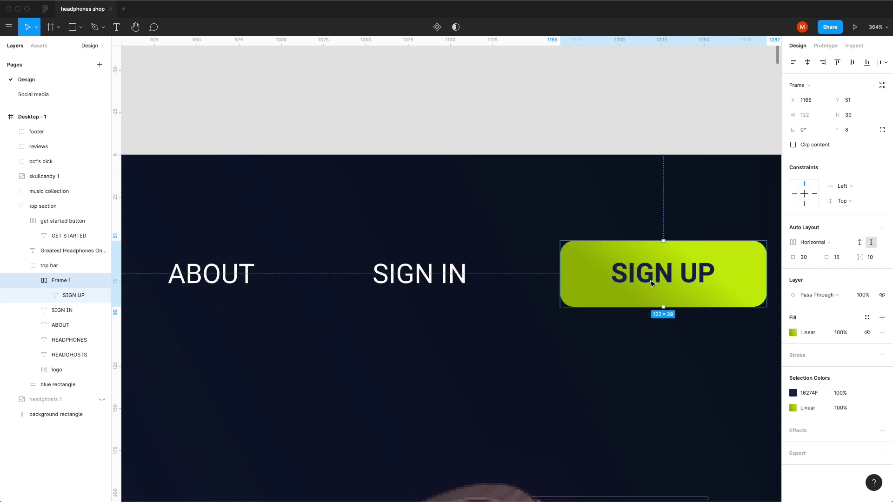
pyautogui.click(651, 283)
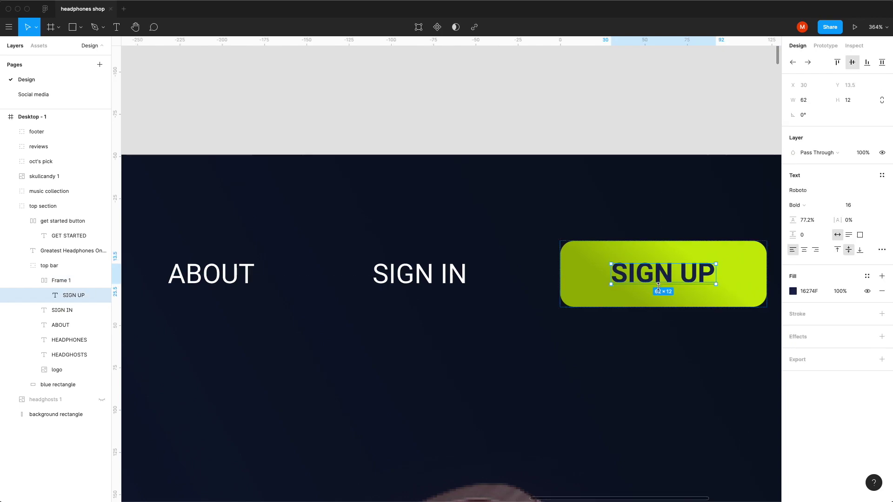
pyautogui.press('Down')
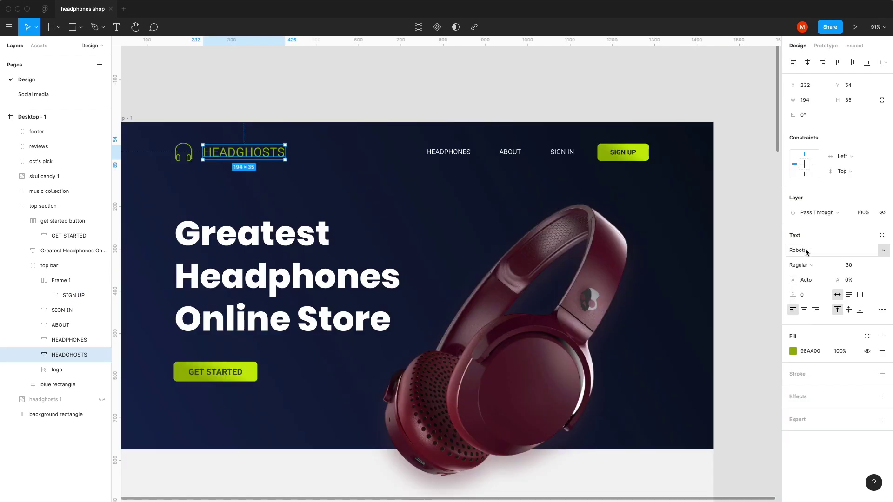
# Set the HEADGHOSTS wordmark in Poppins ExtraBold with white (FFFFFF) fill.
pyautogui.click(806, 252)
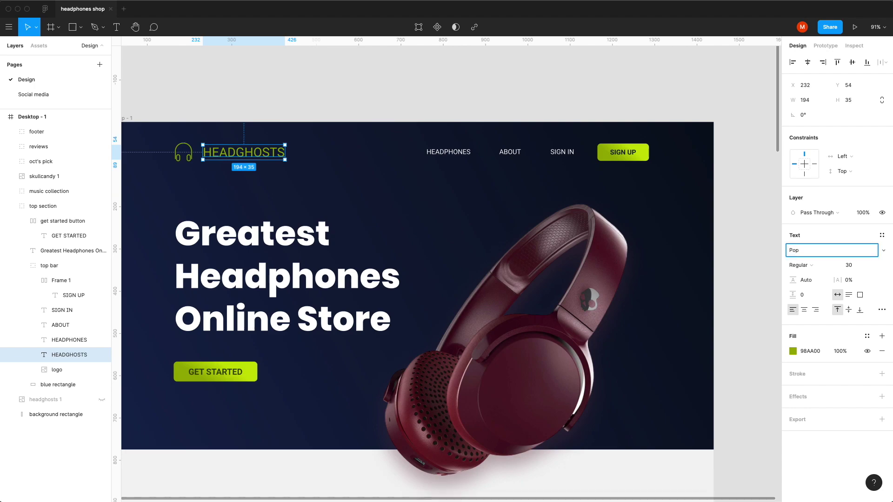
pyautogui.write('Poppins')
pyautogui.press('Return')
pyautogui.click(800, 265)
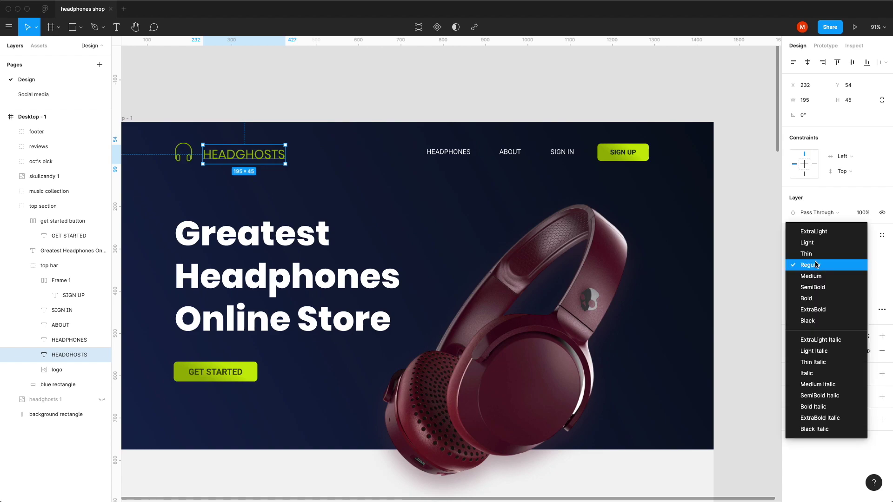
pyautogui.click(811, 309)
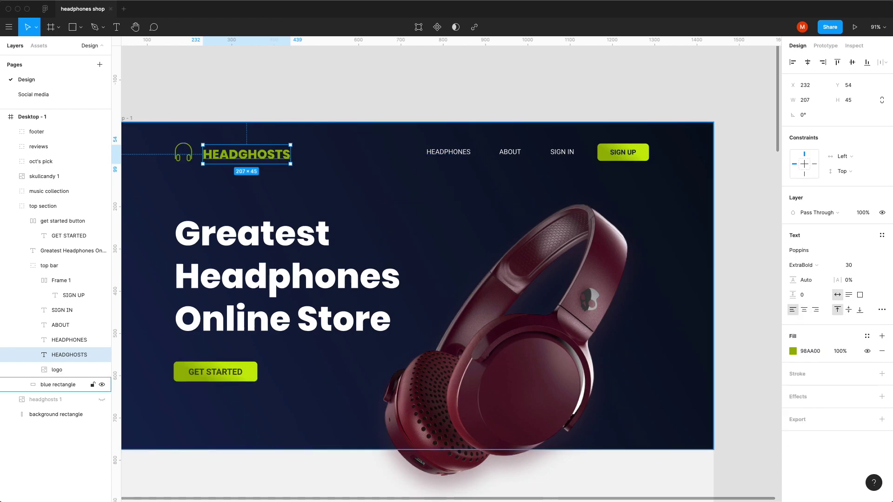
pyautogui.click(793, 355)
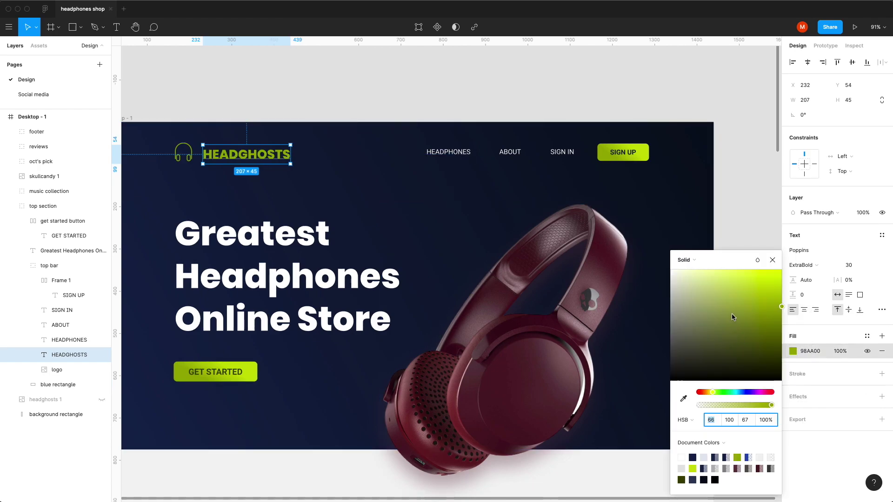
pyautogui.click(674, 270)
pyautogui.click(301, 102)
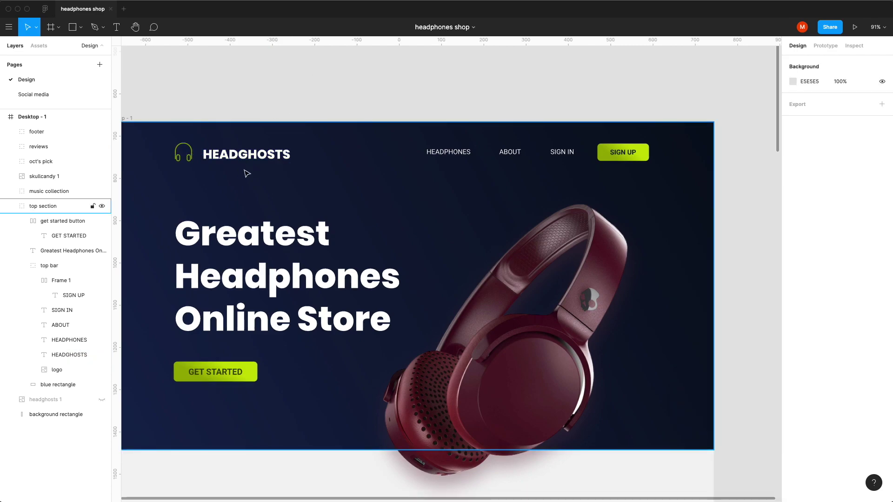
# Raise the headphone logo image's exposure to brighten it against the dark header.
pyautogui.hscroll(-5, 247, 171)
pyautogui.click(338, 161)
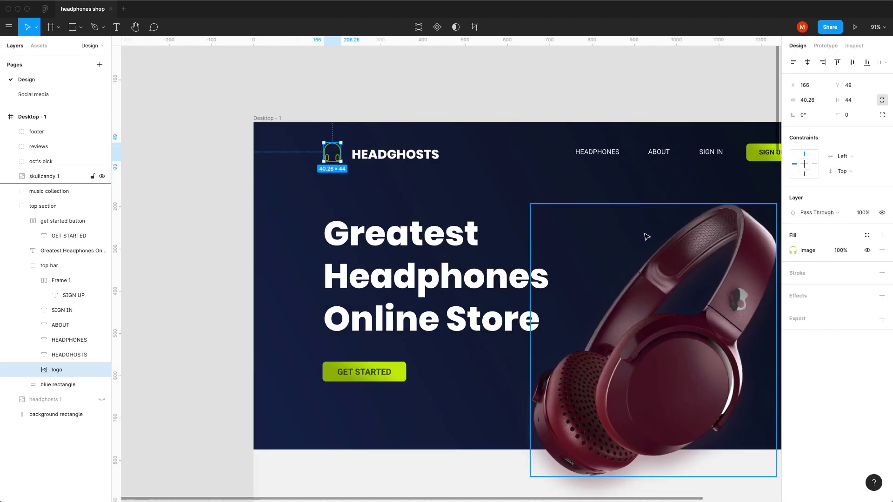
pyautogui.click(793, 252)
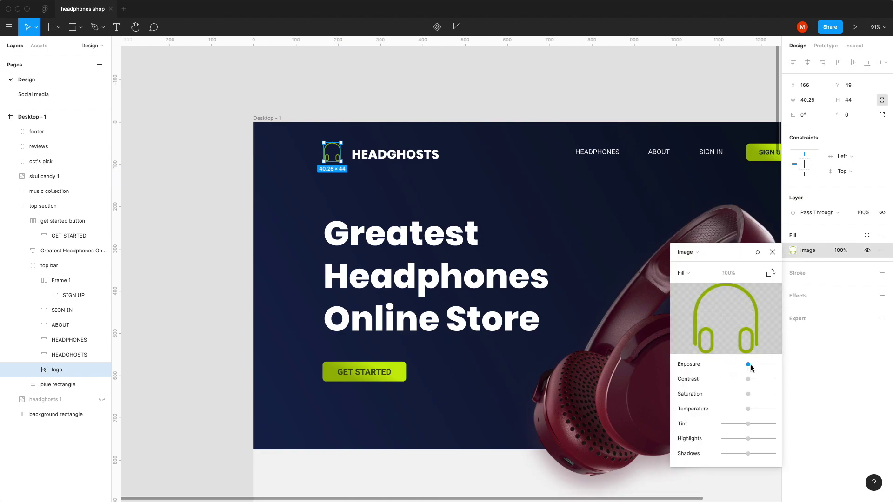
pyautogui.moveTo(751, 368); pyautogui.dragTo(757, 368)
pyautogui.click(475, 94)
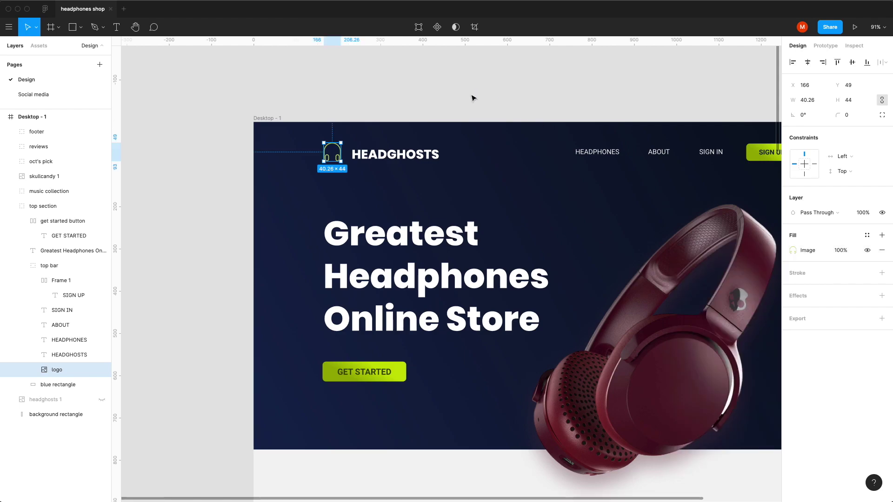
pyautogui.click(396, 164)
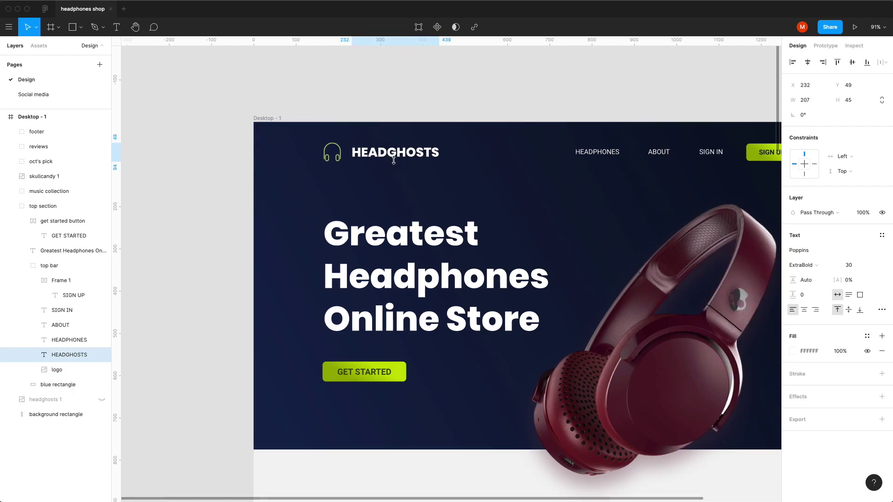
# Change the Music Collection heading's font to Poppins.
pyautogui.press('Escape')
pyautogui.scroll(-5, 410, 166)
pyautogui.scroll(5, 551, 279)
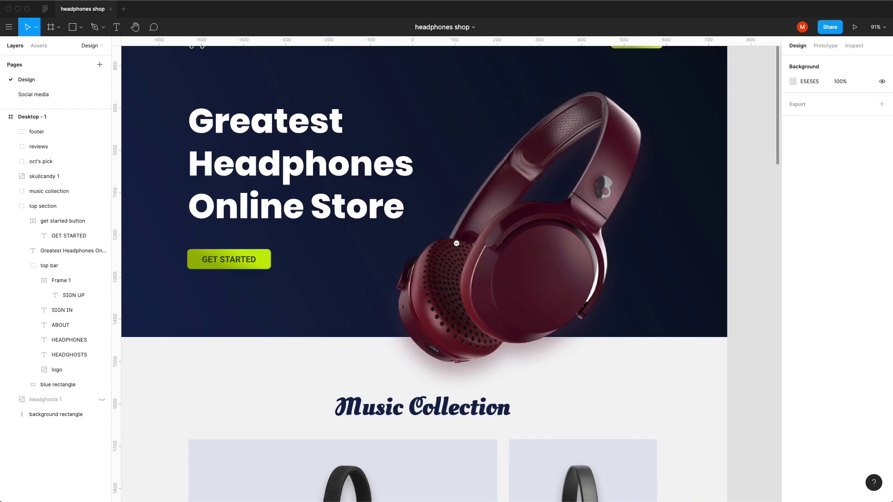
pyautogui.scroll(-5, 441, 214)
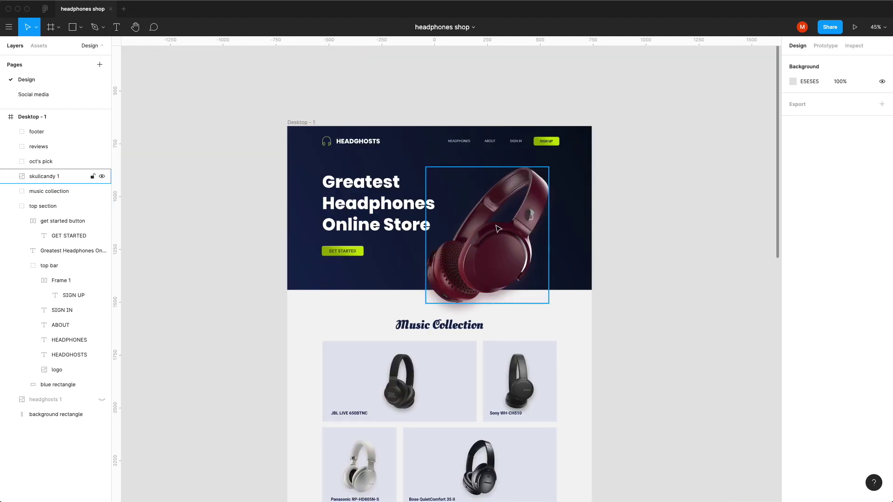
pyautogui.scroll(-2, 498, 228)
pyautogui.doubleClick(441, 253)
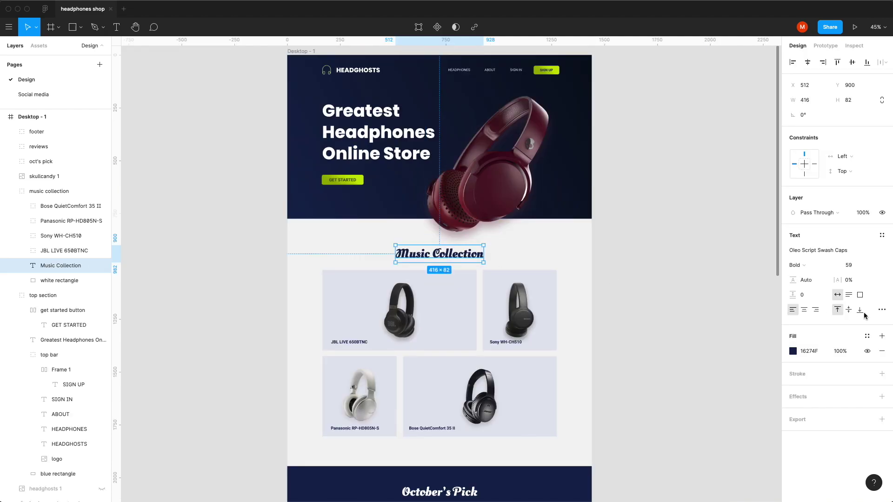
pyautogui.click(813, 253)
pyautogui.write('Poppins')
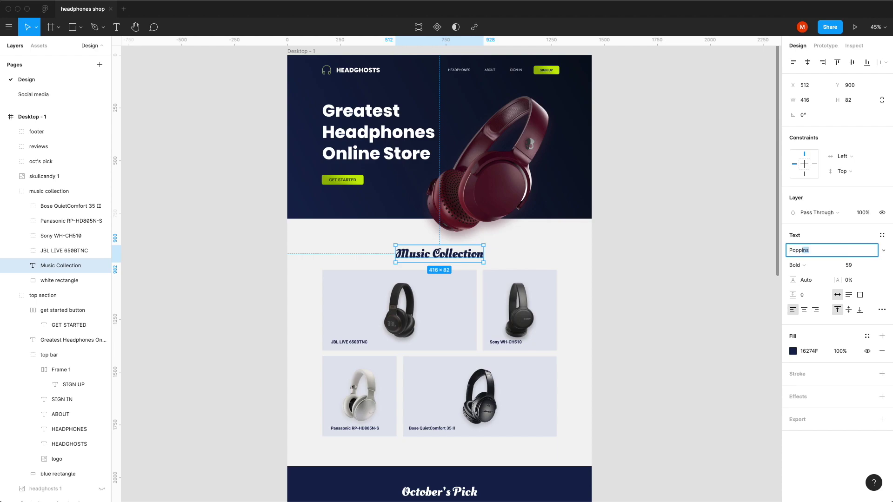
pyautogui.press('Return')
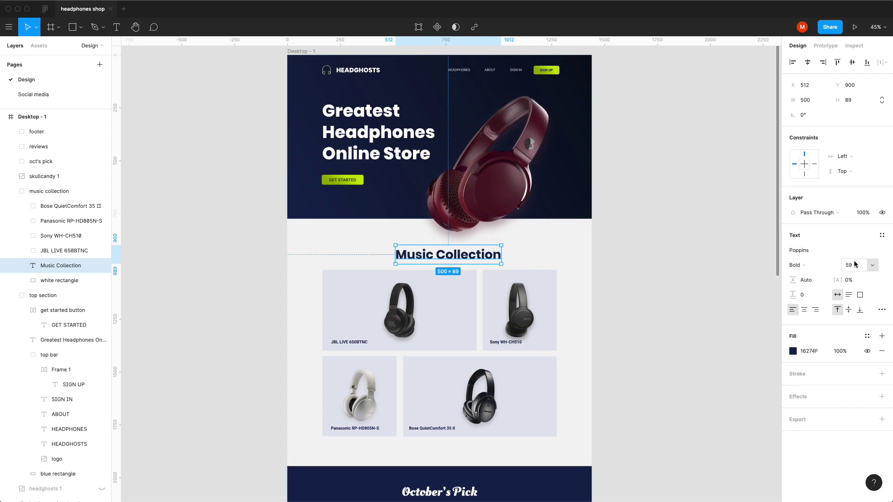
# Set the heading size to 40, centre it horizontally, and move it slightly down.
pyautogui.click(855, 264)
pyautogui.press('Return')
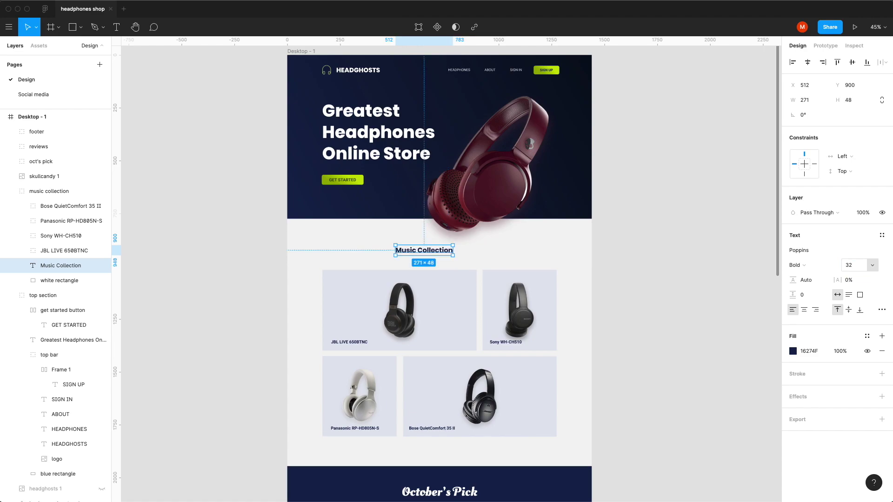
pyautogui.click(857, 265)
pyautogui.press('Return')
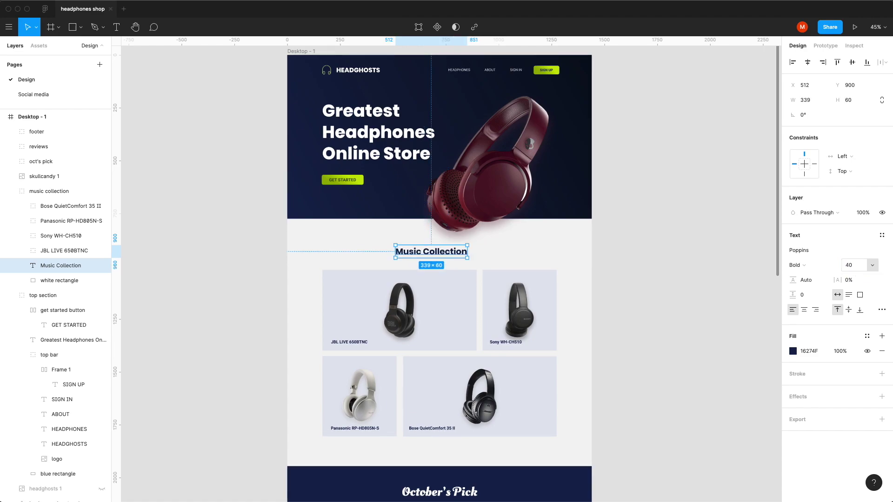
pyautogui.click(807, 62)
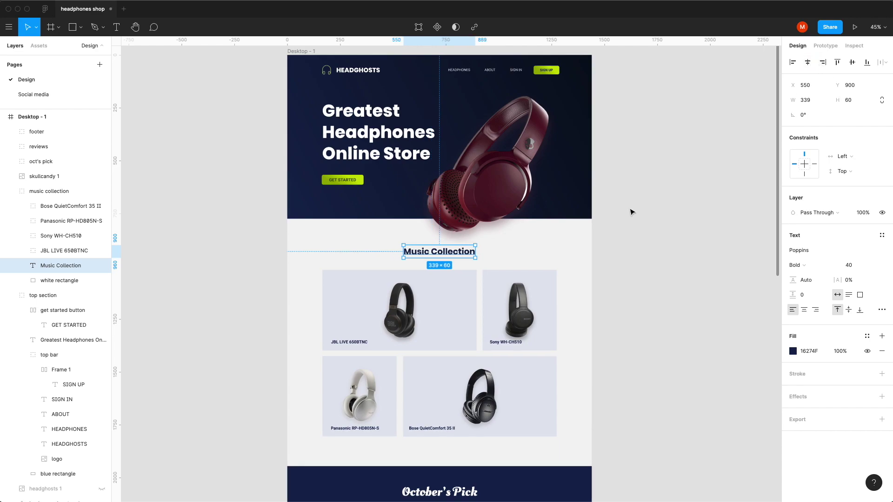
pyautogui.click(617, 287)
pyautogui.moveTo(447, 251); pyautogui.dragTo(446, 255)
pyautogui.click(644, 285)
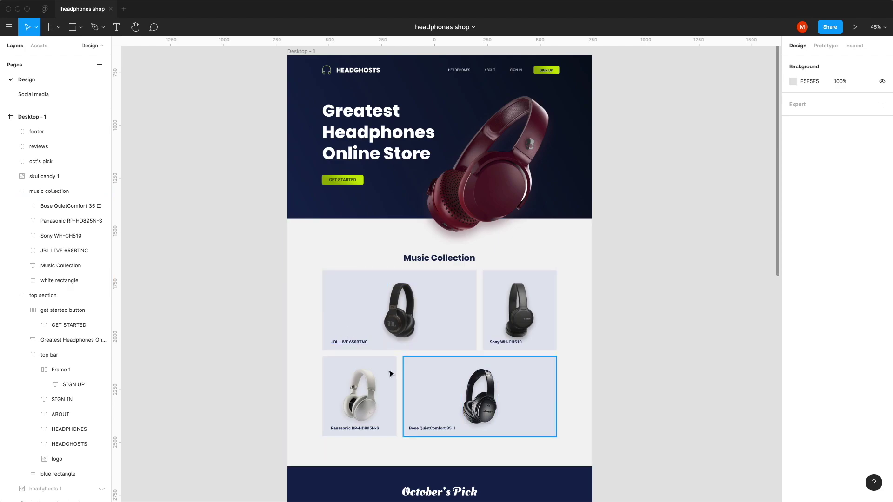
pyautogui.click(374, 408)
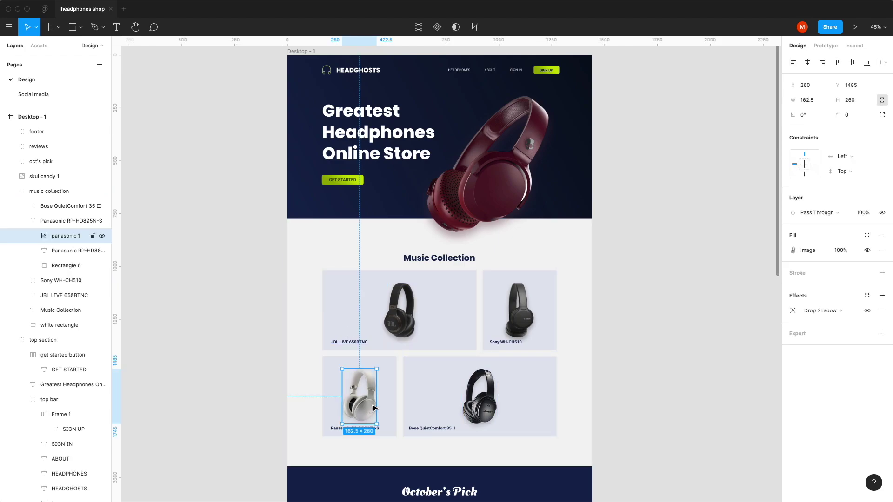
pyautogui.keyDown('shift'); pyautogui.click(525, 312); pyautogui.keyUp('shift')
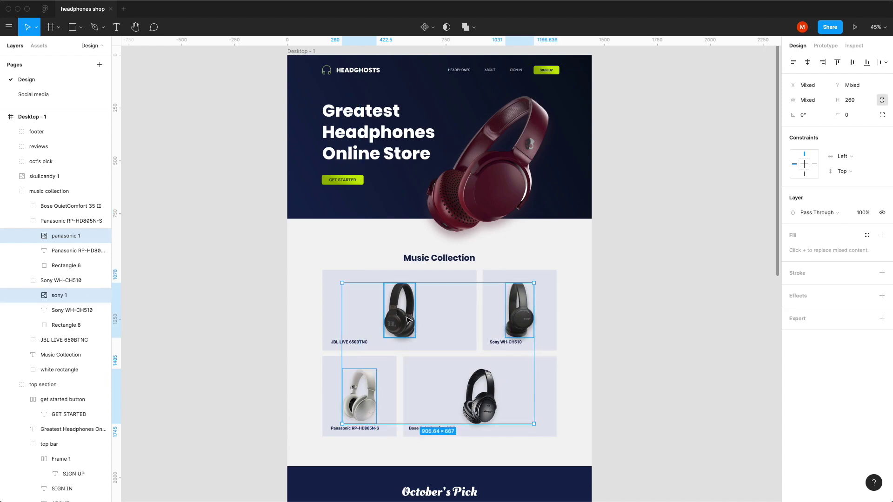
pyautogui.keyDown('shift'); pyautogui.click(408, 320); pyautogui.keyUp('shift')
pyautogui.keyDown('shift'); pyautogui.click(490, 398); pyautogui.keyUp('shift')
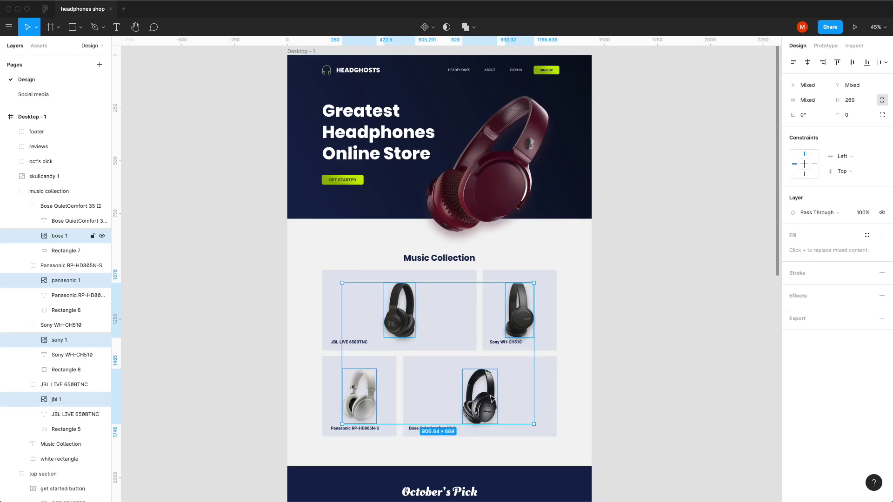
pyautogui.click(638, 417)
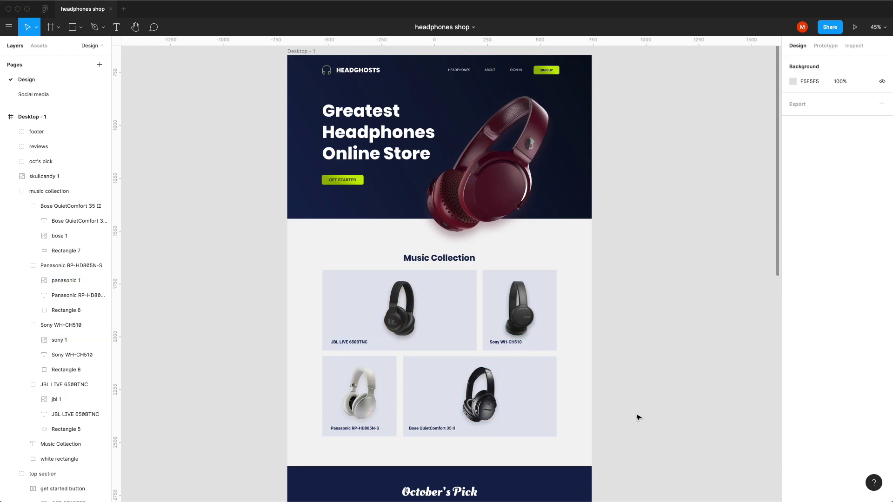
pyautogui.scroll(10, 325, 347)
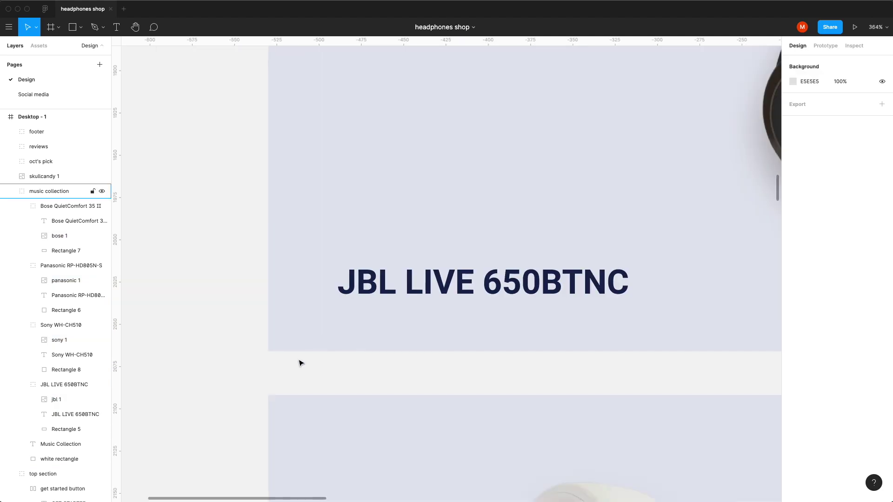
# Draw a small spacer square at the JBL card's corner and place the JBL label beside it.
pyautogui.press('r')
pyautogui.moveTo(269, 352); pyautogui.dragTo(300, 345)
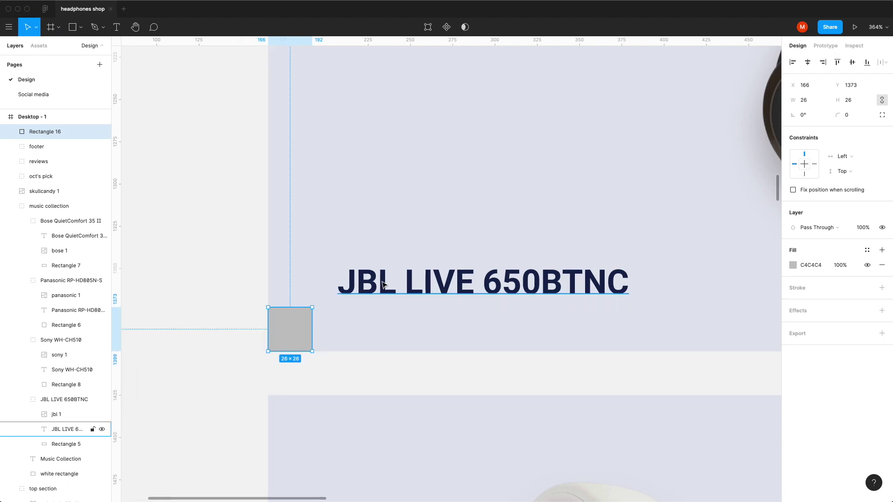
pyautogui.moveTo(382, 284); pyautogui.dragTo(357, 297)
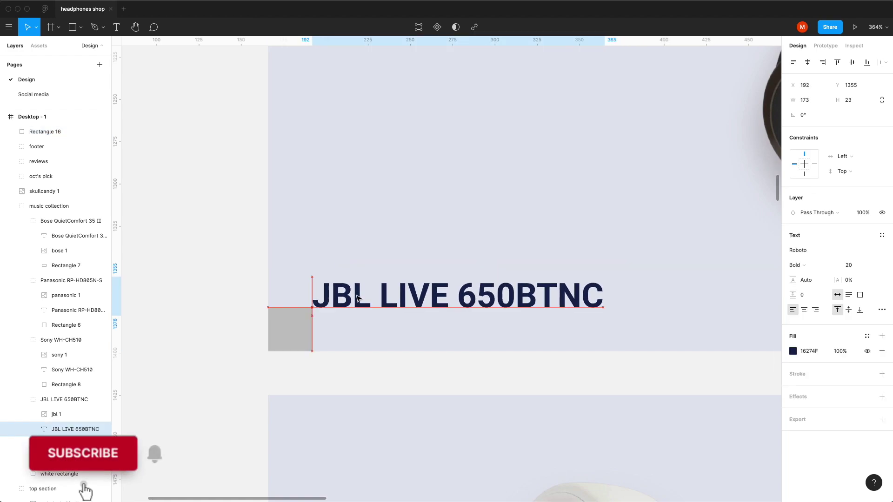
pyautogui.scroll(-5, 357, 297)
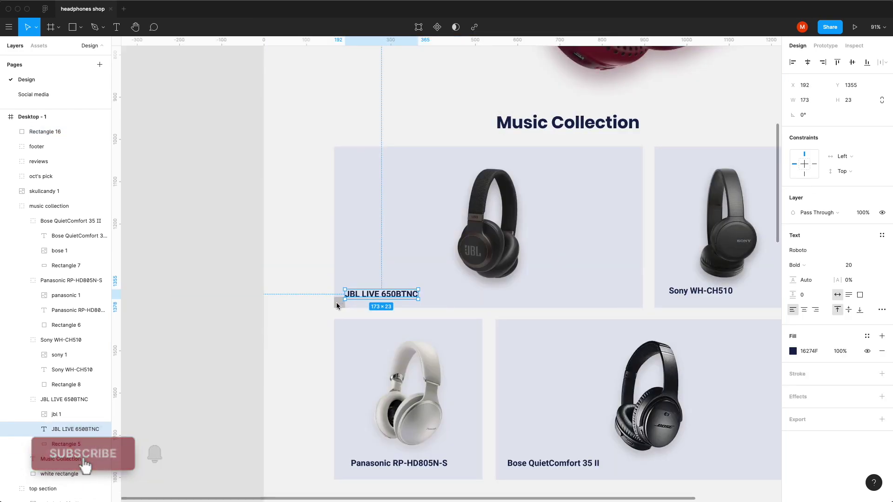
pyautogui.press('Escape')
# Move the spacer to the Panasonic and Bose cards and nudge the Bose label to match.
pyautogui.moveTo(341, 305); pyautogui.dragTo(355, 468)
pyautogui.scroll(5, 355, 467)
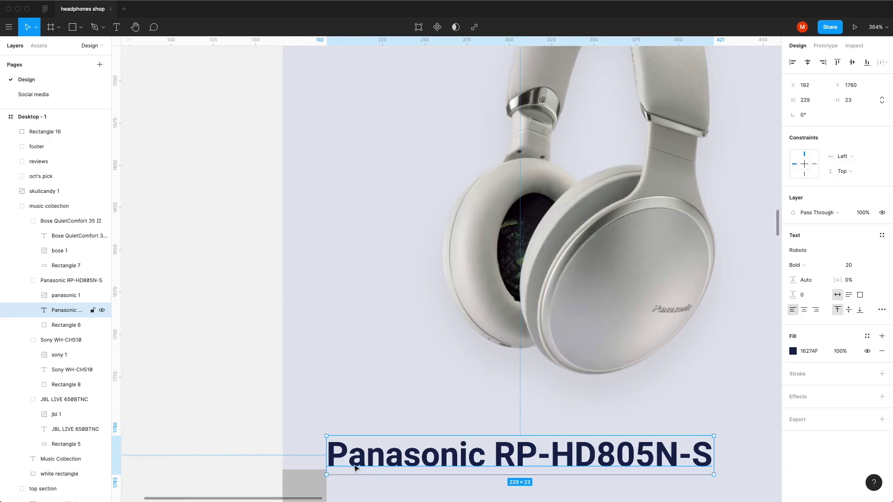
pyautogui.scroll(-3, 304, 348)
pyautogui.moveTo(310, 308); pyautogui.dragTo(634, 308)
pyautogui.scroll(3, 656, 318)
pyautogui.click(664, 286)
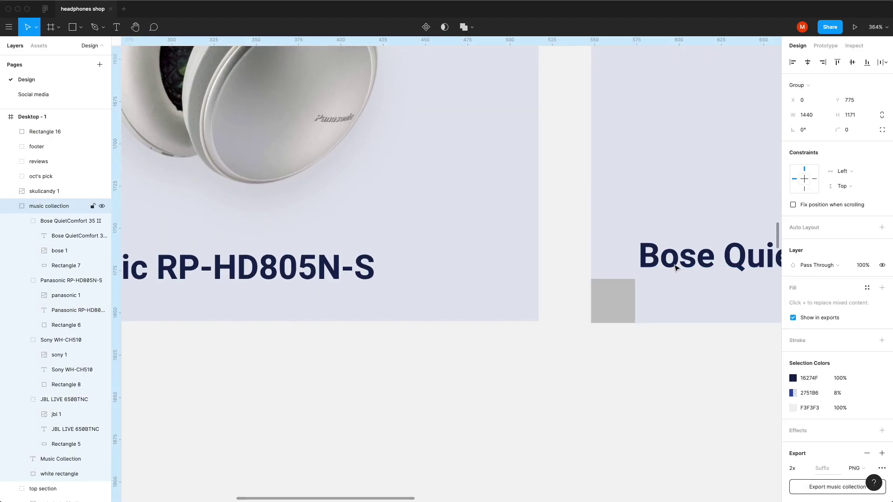
pyautogui.scroll(-3, 652, 292)
pyautogui.hscroll(10, 653, 292)
pyautogui.press('Return')
pyautogui.hotkey('shift', 'Down')
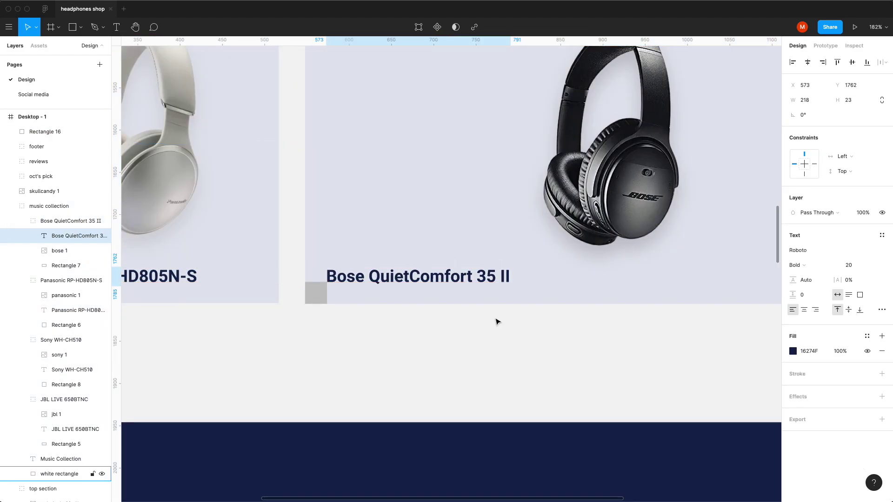
pyautogui.scroll(-5, 492, 320)
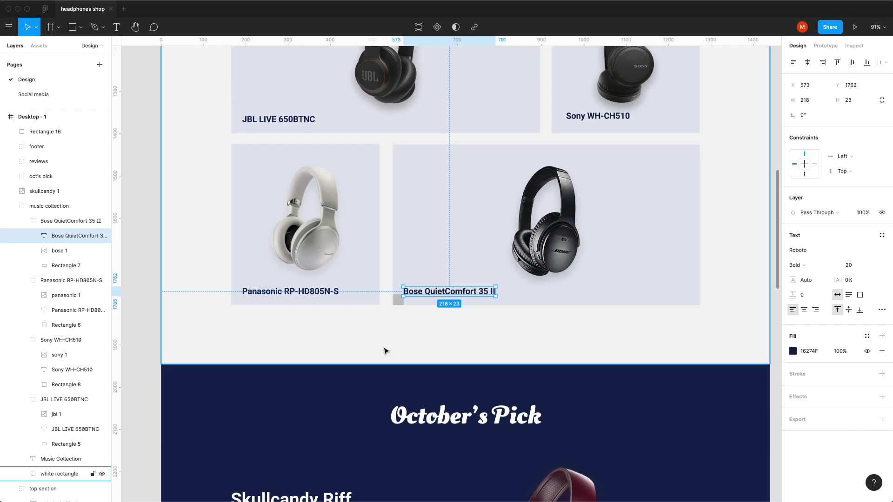
# Move the spacer to the Sony card and nudge the Sony WH-CH510 label against it.
pyautogui.click(411, 335)
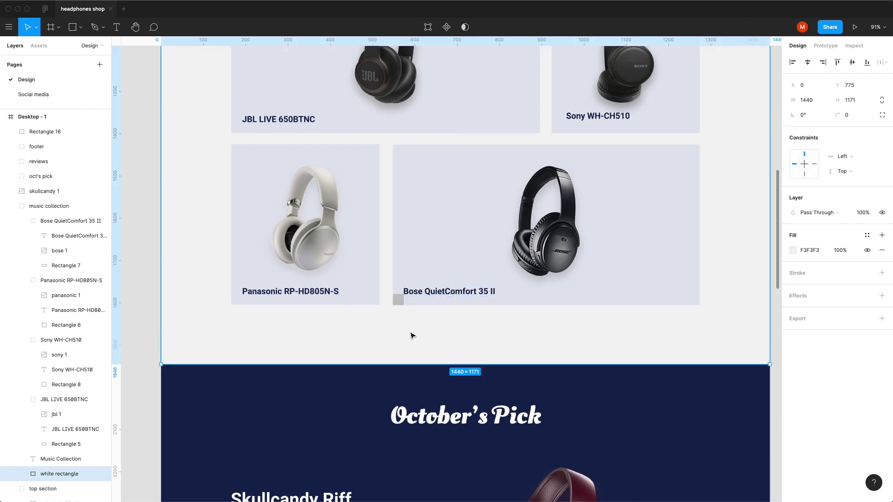
pyautogui.click(402, 295)
pyautogui.click(412, 295)
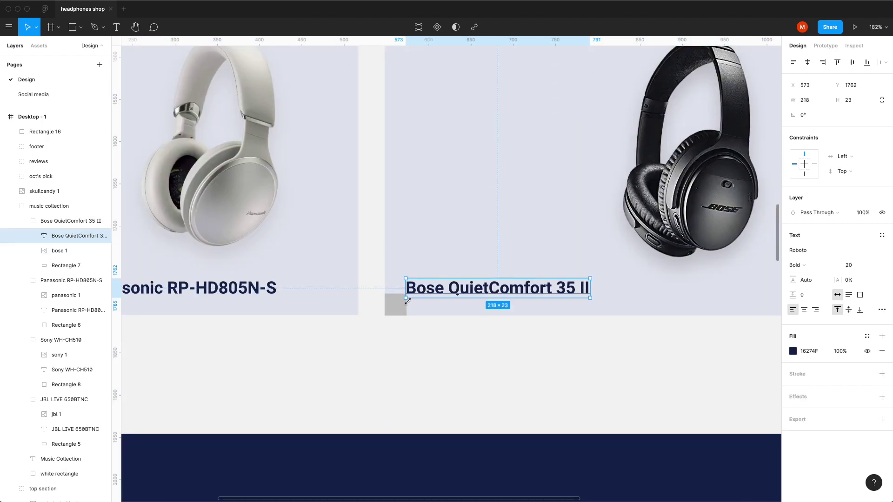
pyautogui.click(400, 303)
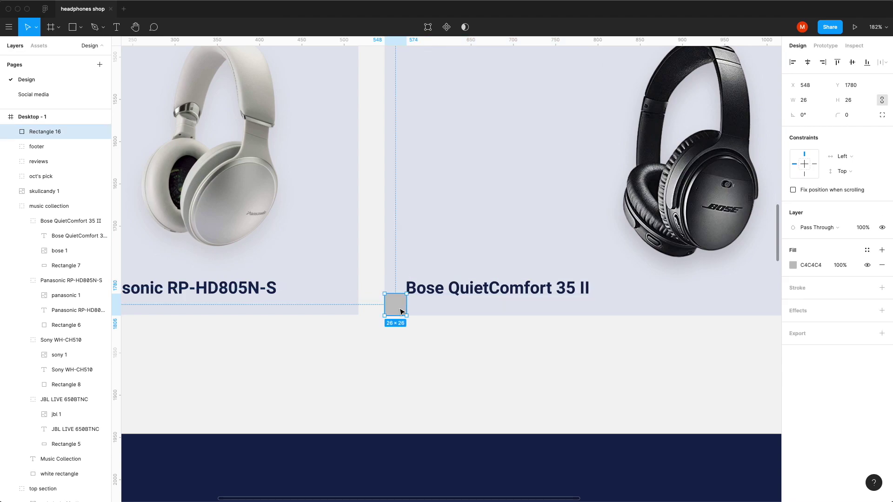
pyautogui.moveTo(401, 311); pyautogui.dragTo(605, 74)
pyautogui.scroll(-5, 498, 183)
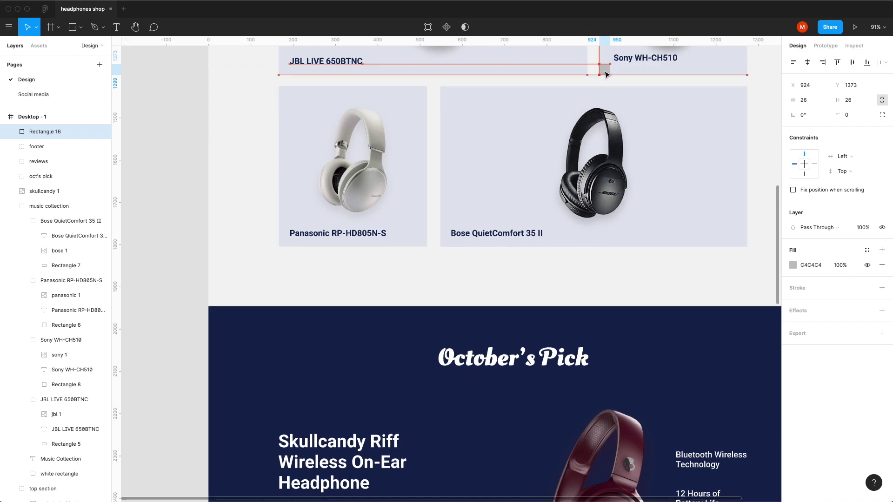
pyautogui.click(637, 58)
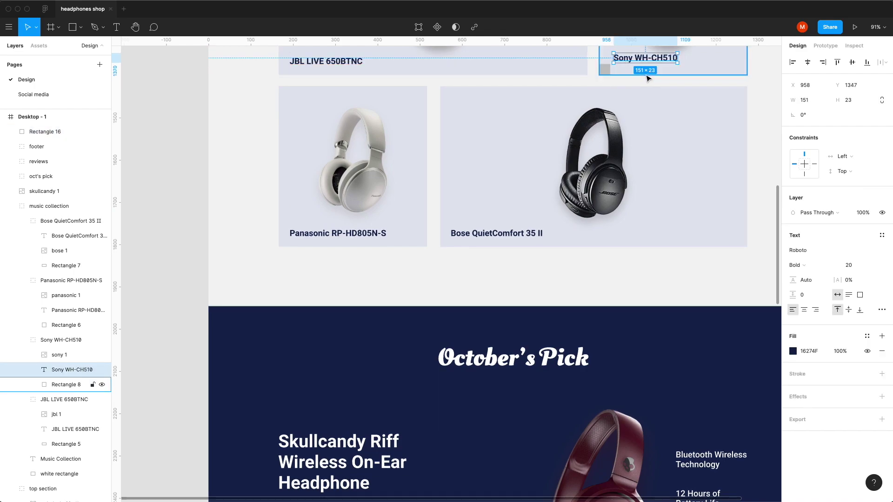
pyautogui.press('Left')
pyautogui.press('Left')
pyautogui.press('Left')
pyautogui.press('Left')
pyautogui.press('Left')
pyautogui.press('Left')
pyautogui.press('Left')
pyautogui.press('Left')
pyautogui.press('Left')
pyautogui.press('Down')
pyautogui.press('Down')
pyautogui.press('Down')
pyautogui.press('Down')
pyautogui.press('Down')
pyautogui.press('Down')
pyautogui.press('Down')
pyautogui.press('Down')
pyautogui.press('Down')
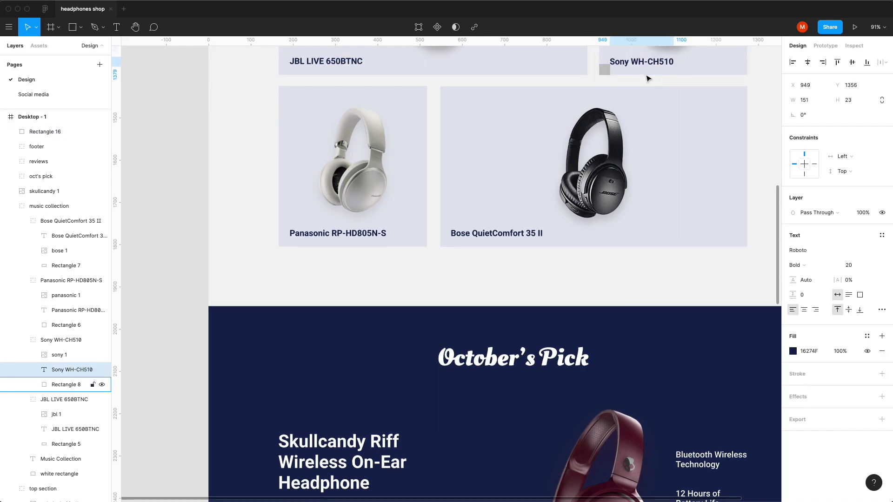
pyautogui.press('Up')
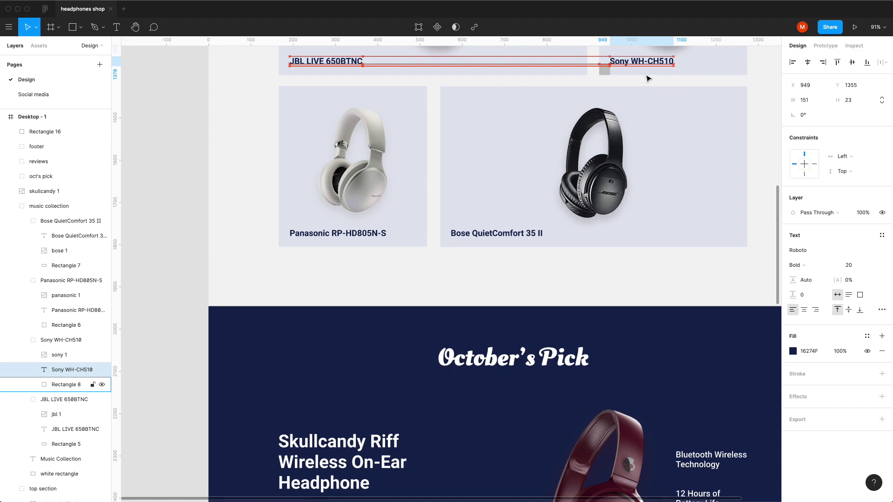
# Delete the leftover spacer square, Rectangle 16.
pyautogui.click(604, 72)
pyautogui.press('Delete')
pyautogui.keyDown('ctrl'); pyautogui.scroll(-5, 607, 75); pyautogui.keyUp('ctrl')
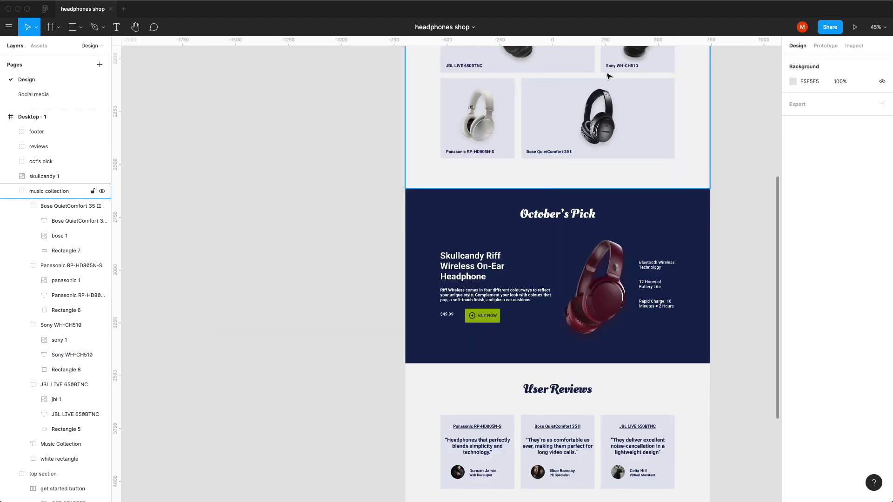
pyautogui.scroll(8, 623, 116)
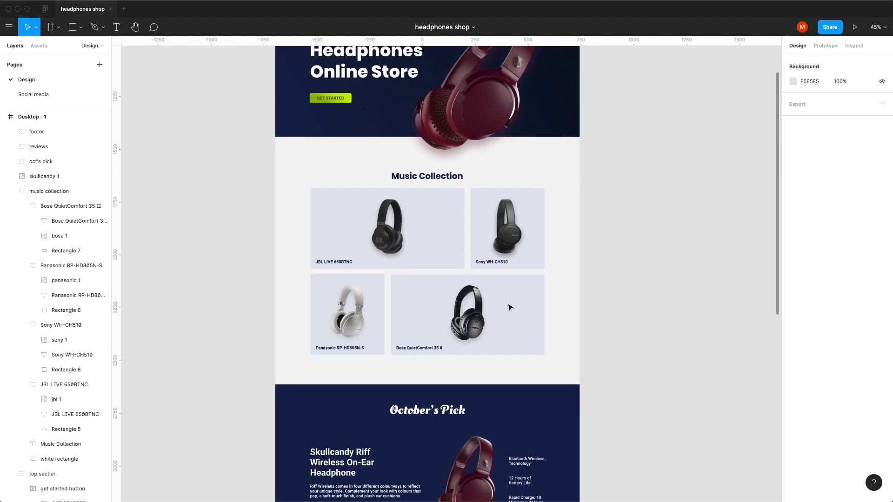
pyautogui.hscroll(3, 510, 305)
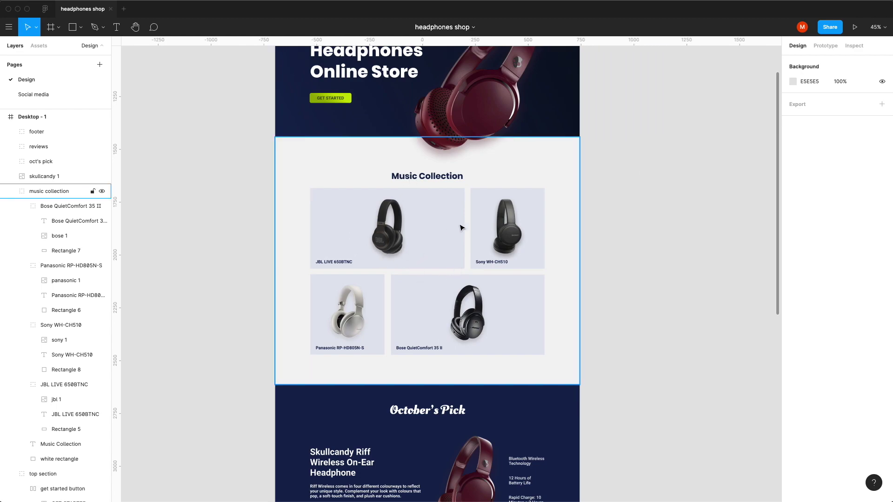
# Set the JBL card background fill to bright blue 004CFF at 17% opacity.
pyautogui.click(435, 239)
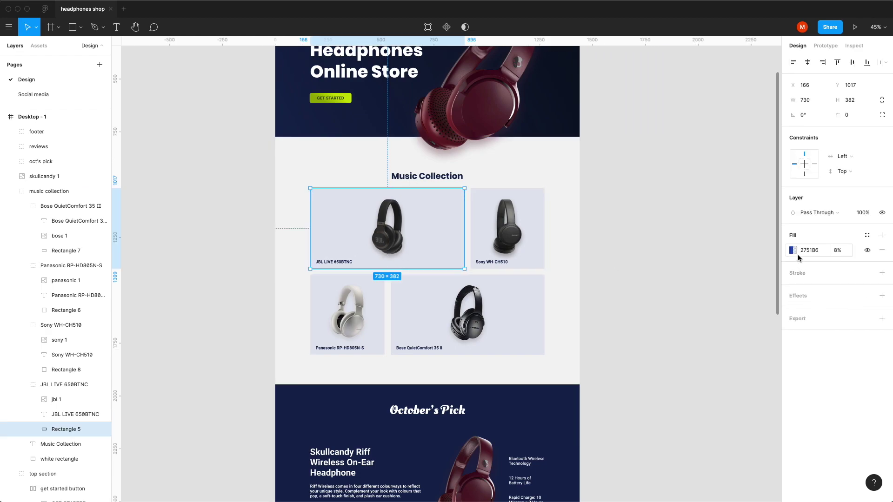
pyautogui.click(793, 251)
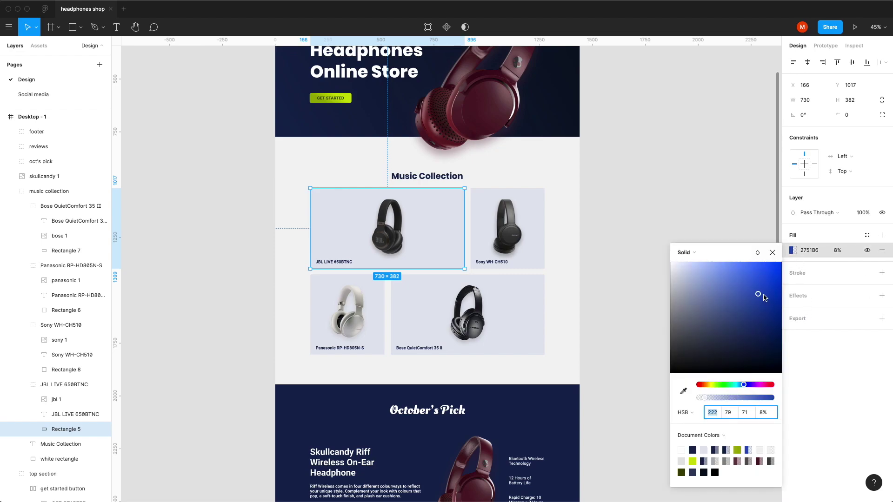
pyautogui.moveTo(771, 282); pyautogui.dragTo(781, 262)
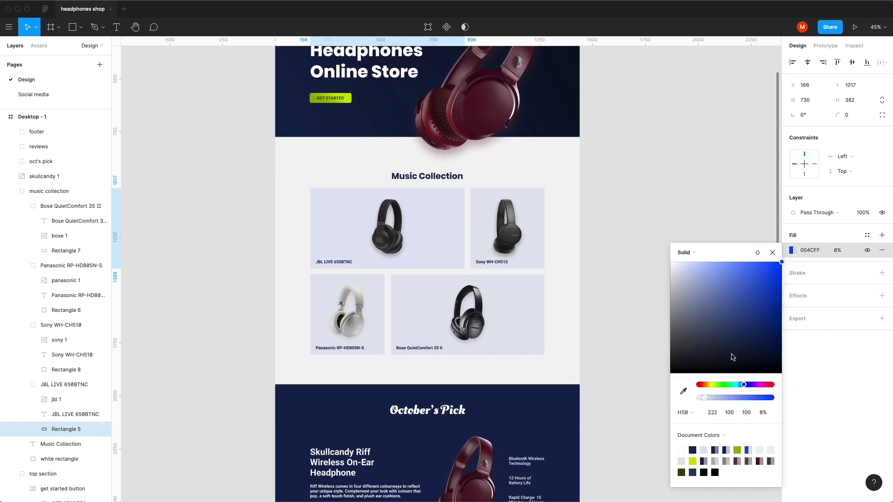
pyautogui.moveTo(707, 401); pyautogui.dragTo(711, 401)
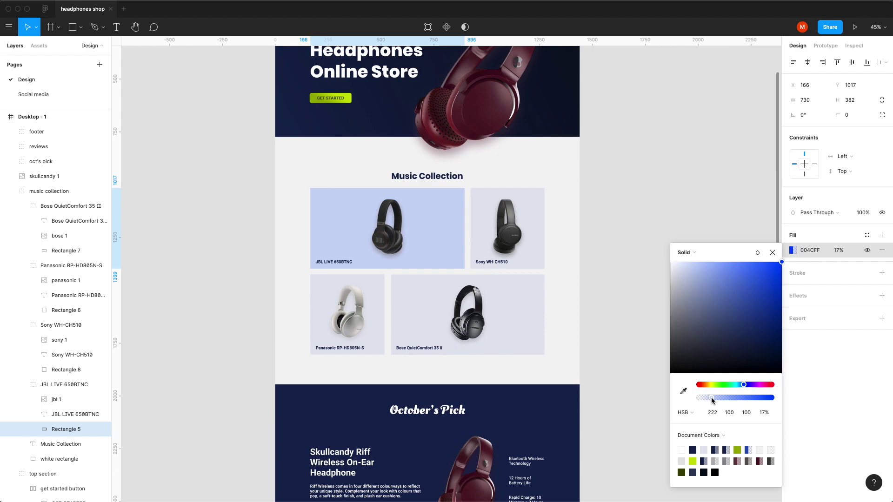
pyautogui.click(584, 309)
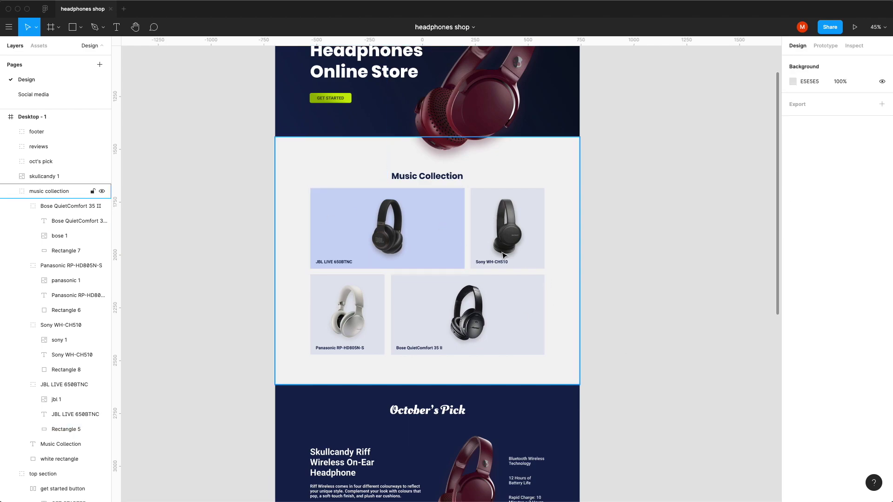
# Set the October's Pick heading to size 40, matching the Music Collection heading.
pyautogui.scroll(-5, 597, 321)
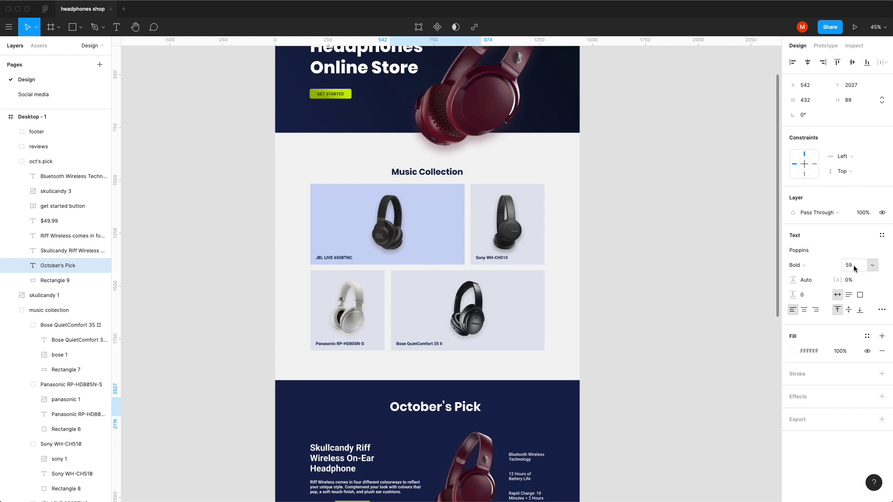
pyautogui.click(854, 266)
pyautogui.write('40')
pyautogui.press('Return')
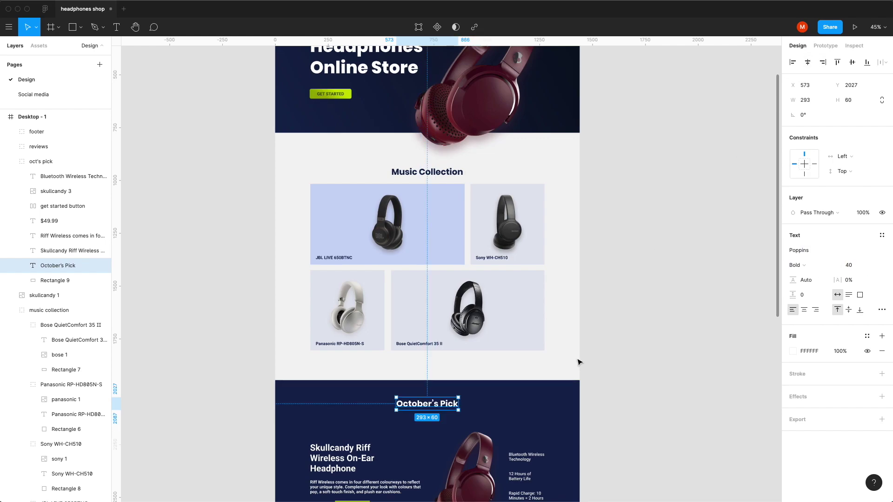
pyautogui.click(572, 377)
pyautogui.click(646, 382)
pyautogui.scroll(-3, 638, 393)
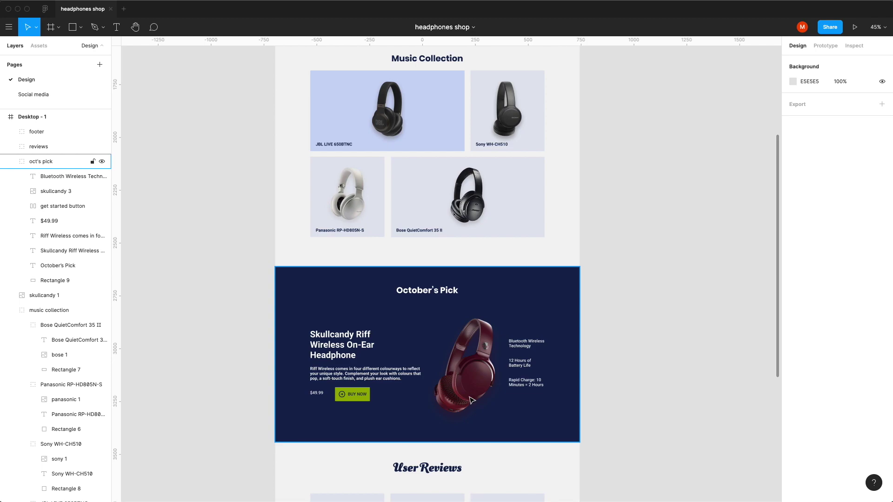
pyautogui.scroll(5, 467, 401)
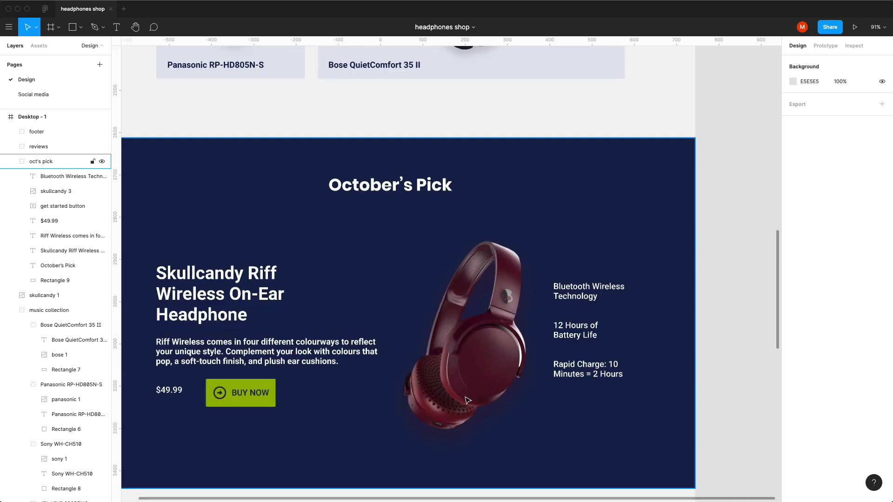
pyautogui.scroll(2, 464, 407)
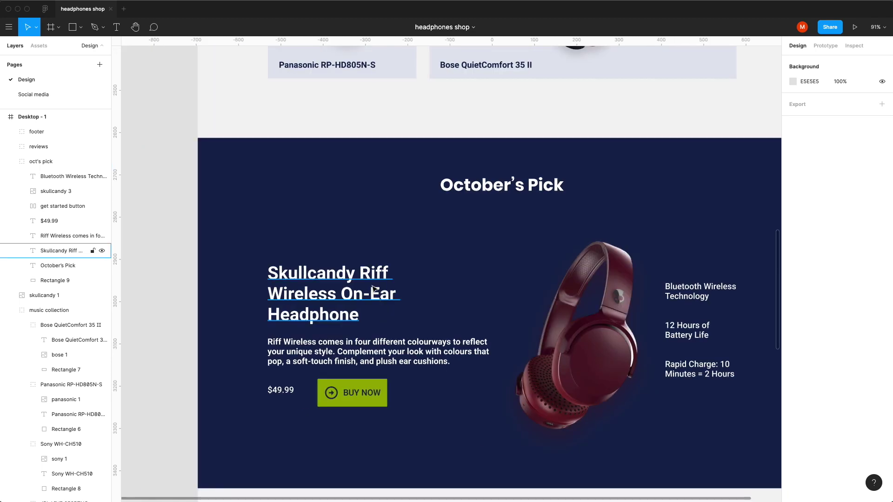
# Set the Skullcandy product headline to Poppins at size 40.
pyautogui.click(380, 312)
pyautogui.click(797, 250)
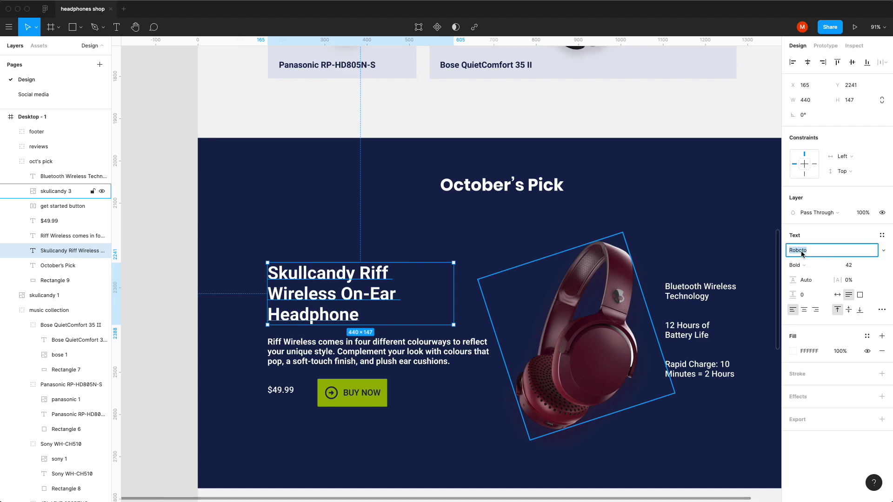
pyautogui.write('Poo')
pyautogui.press('BackSpace')
pyautogui.press('BackSpace')
pyautogui.write('pp')
pyautogui.press('Return')
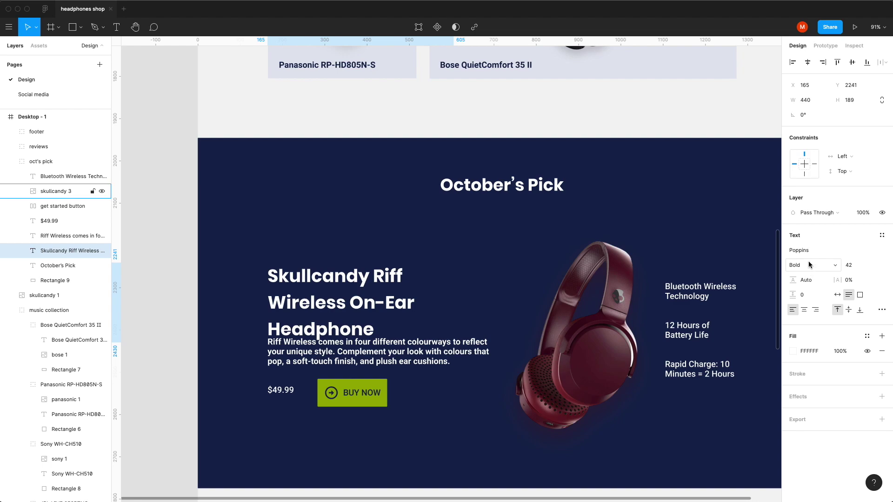
pyautogui.click(857, 267)
pyautogui.write('40')
pyautogui.press('Return')
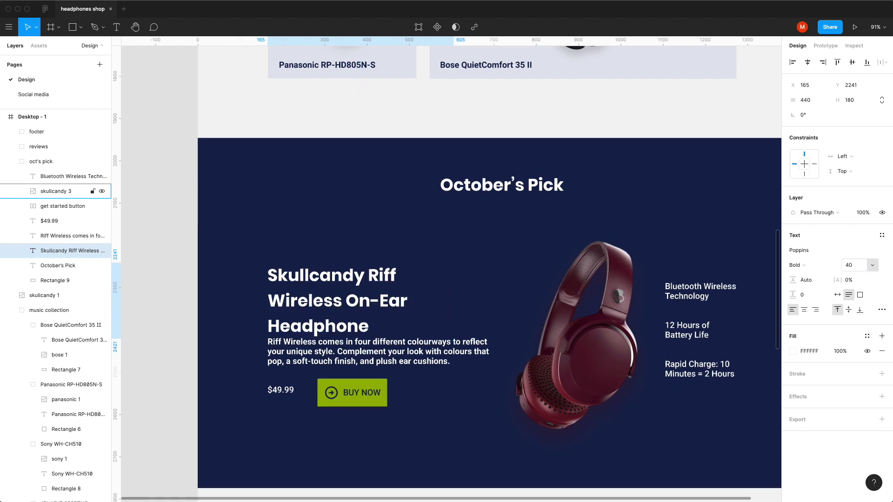
# Give the headline a 131.5% line height and move it up slightly.
pyautogui.click(810, 297)
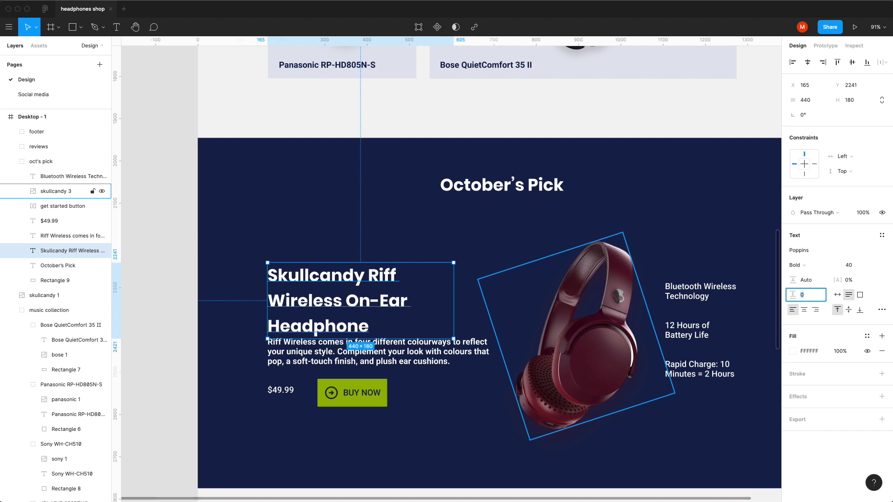
pyautogui.click(809, 280)
pyautogui.write('131.5')
pyautogui.press('Return')
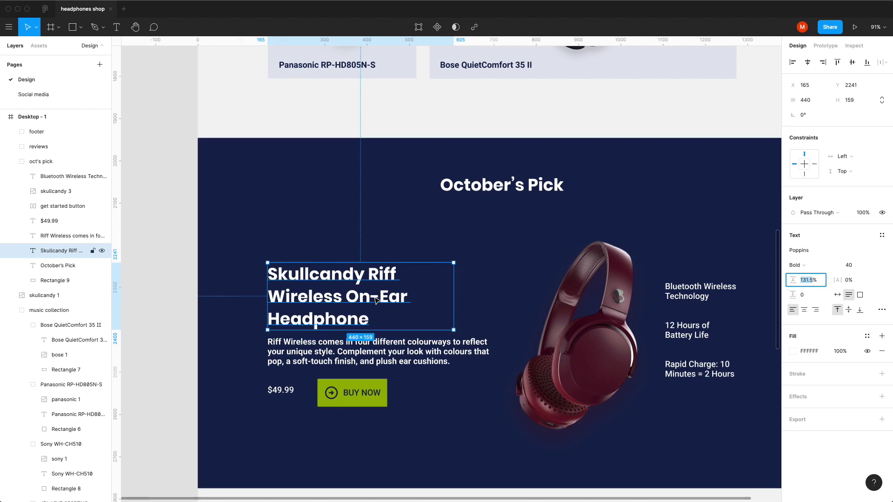
pyautogui.moveTo(358, 301); pyautogui.dragTo(356, 288)
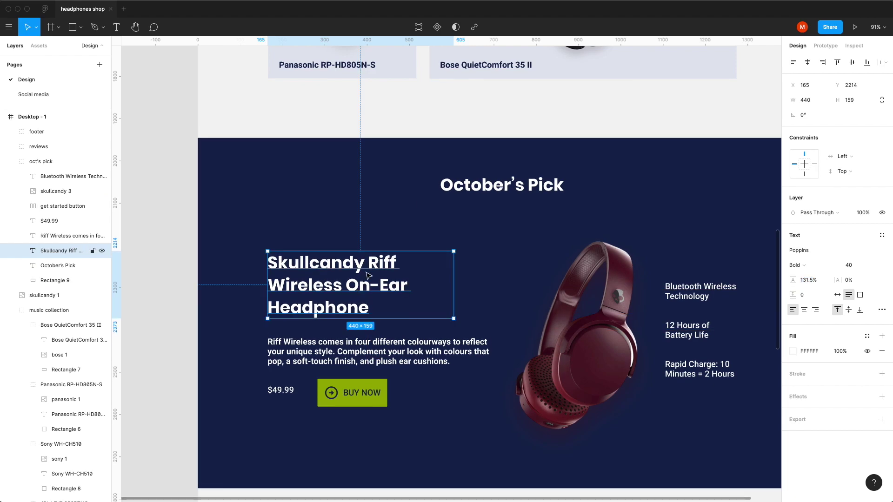
# Break 'Skullcandy' onto its own first line and shrink it to size 24.
pyautogui.doubleClick(368, 265)
pyautogui.press('Return')
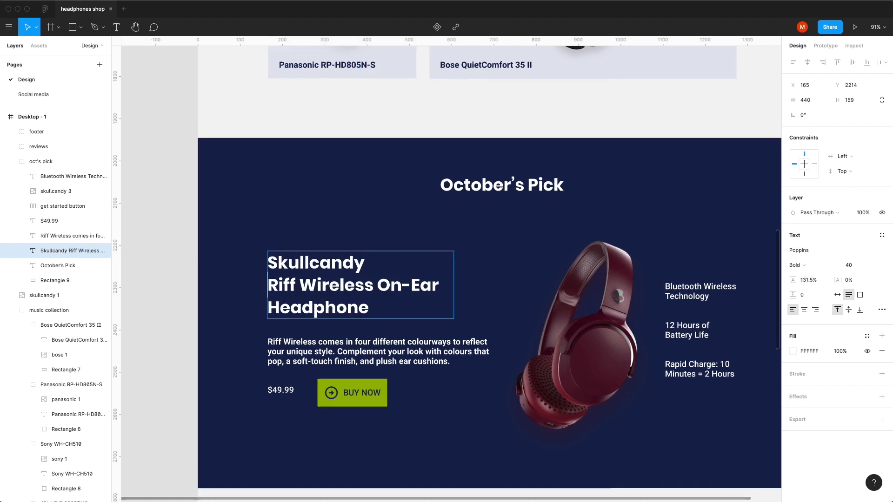
pyautogui.hotkey('shift', 'Up')
pyautogui.hotkey('shift', 'Left')
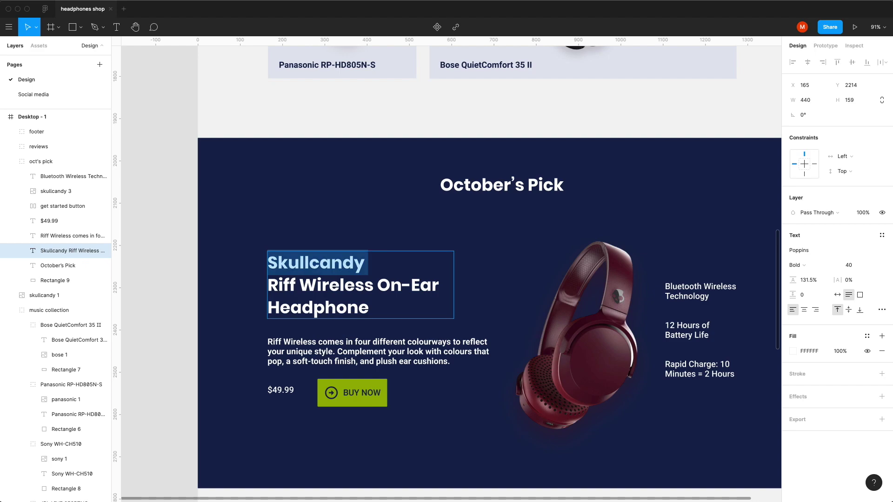
pyautogui.click(858, 265)
pyautogui.write('24')
pyautogui.press('Return')
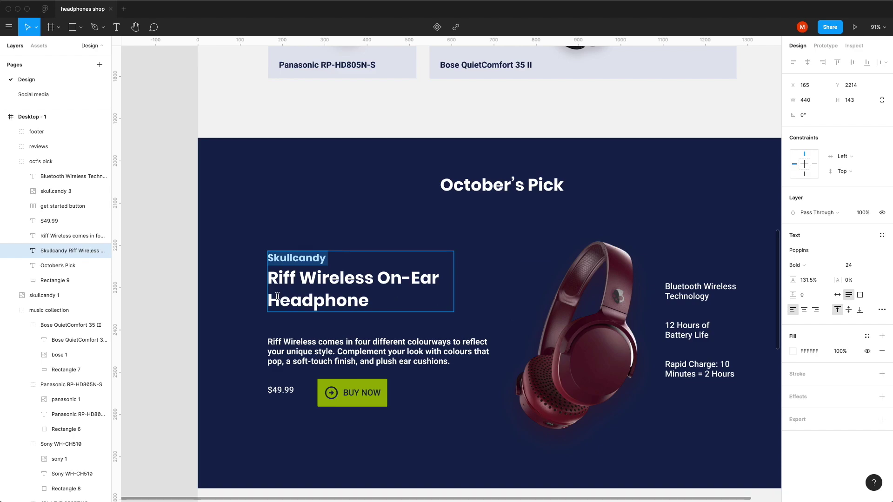
pyautogui.press('Escape')
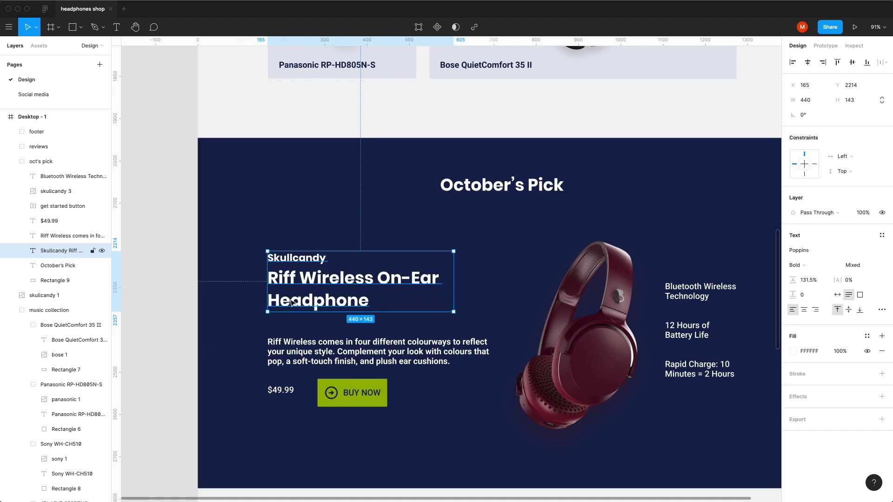
# Give the description paragraph spacing 30, line height 160.2%, Medium weight, and move it up.
pyautogui.click(353, 352)
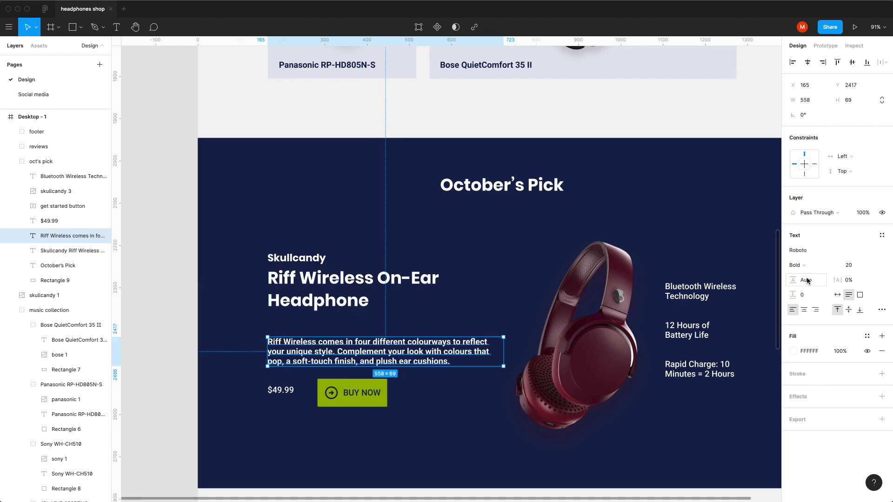
pyautogui.click(804, 295)
pyautogui.write('30')
pyautogui.click(807, 280)
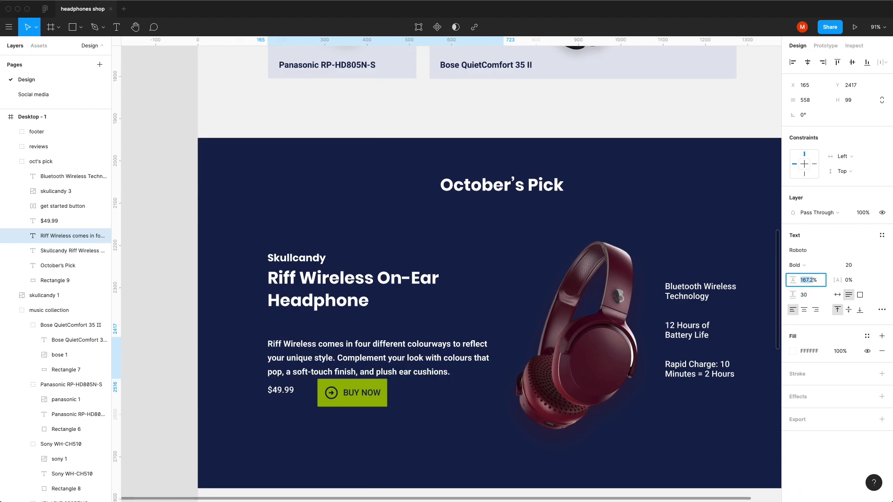
pyautogui.press('Down')
pyautogui.press('Down')
pyautogui.press('Down')
pyautogui.press('Down')
pyautogui.press('Down')
pyautogui.press('Down')
pyautogui.press('Down')
pyautogui.click(801, 264)
pyautogui.click(806, 254)
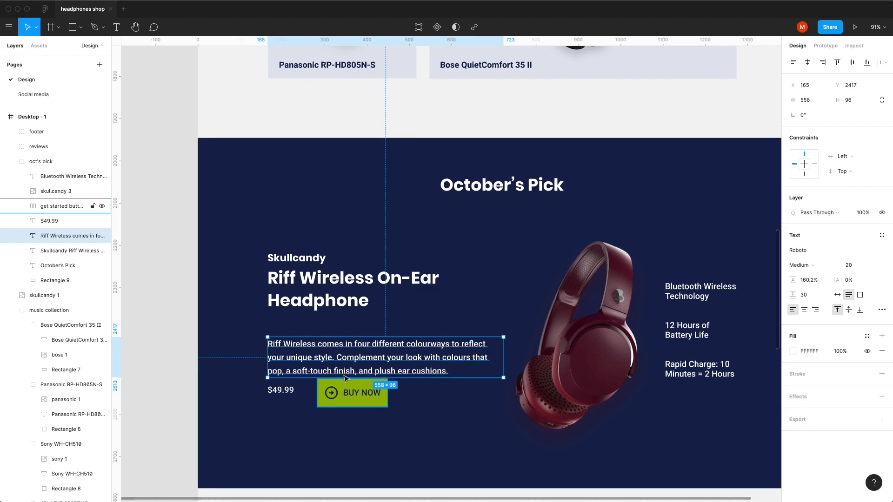
pyautogui.moveTo(362, 363); pyautogui.dragTo(364, 351)
pyautogui.press('Escape')
# Shift the rotated headphone image slightly left to X 650.
pyautogui.scroll(-1, 276, 382)
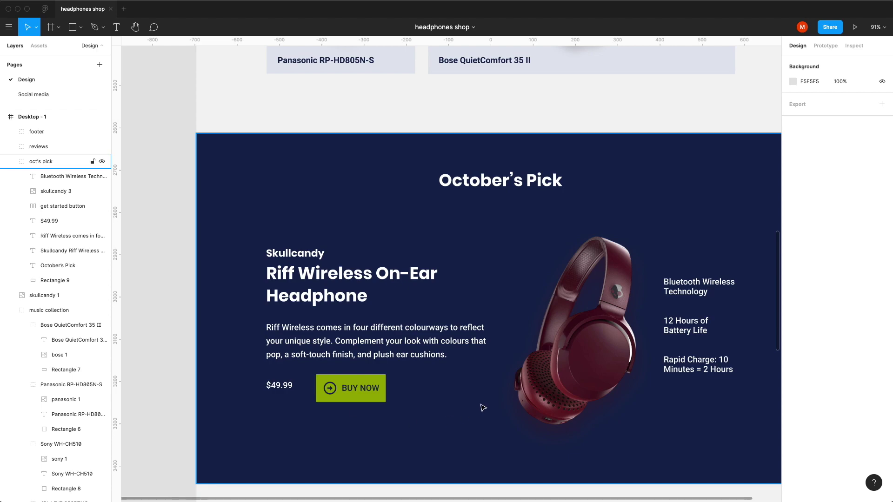
pyautogui.hscroll(3, 483, 408)
pyautogui.doubleClick(505, 381)
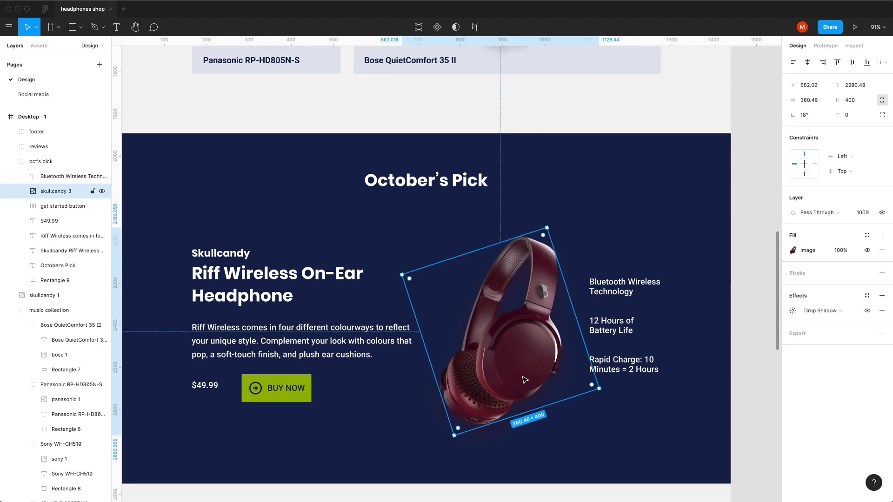
pyautogui.moveTo(525, 379); pyautogui.dragTo(520, 379)
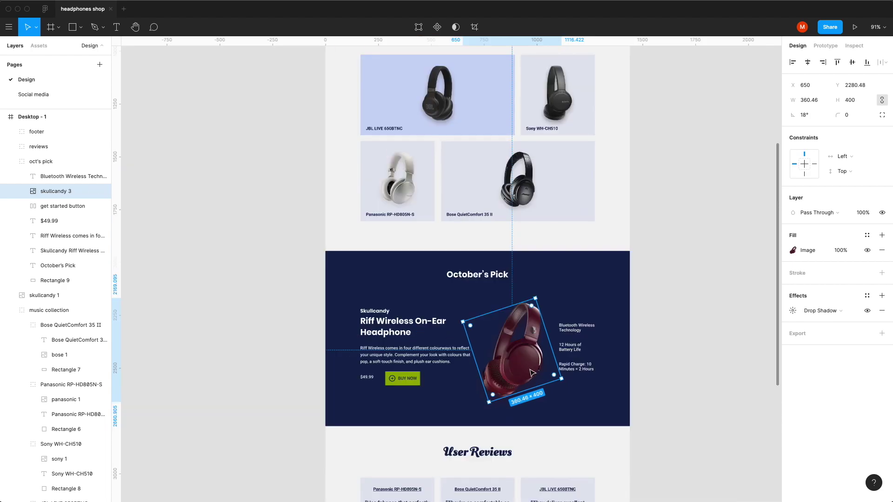
pyautogui.scroll(-3, 522, 369)
pyautogui.scroll(1, 568, 372)
pyautogui.scroll(5, 568, 372)
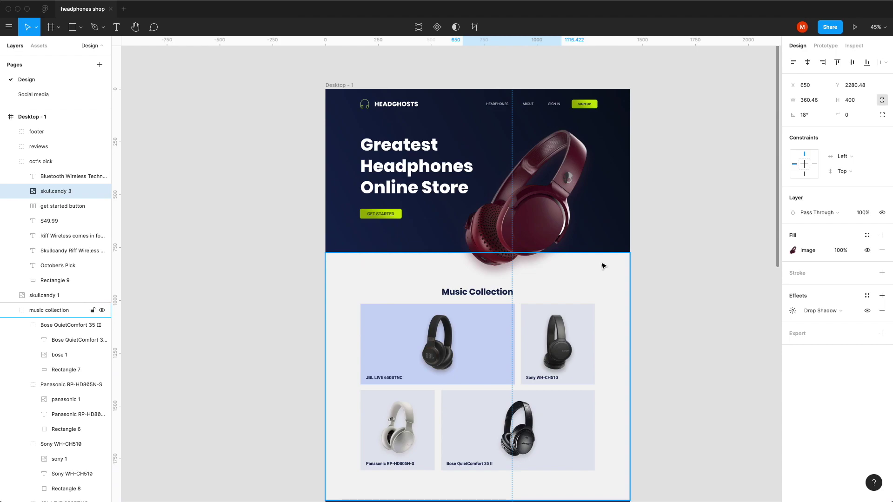
# Copy the hero background layer's properties.
pyautogui.keyDown('super'); pyautogui.rightClick(602, 240); pyautogui.keyUp('super')
pyautogui.press('Escape')
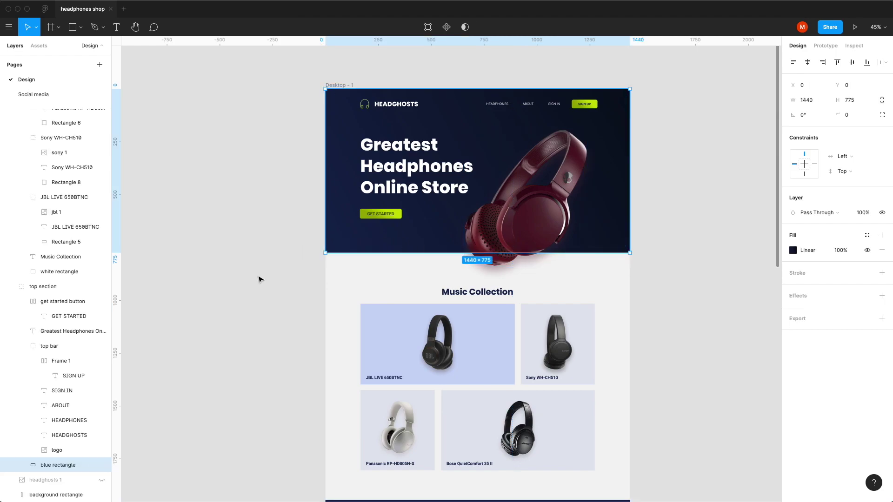
pyautogui.rightClick(56, 464)
pyautogui.moveTo(83, 488)
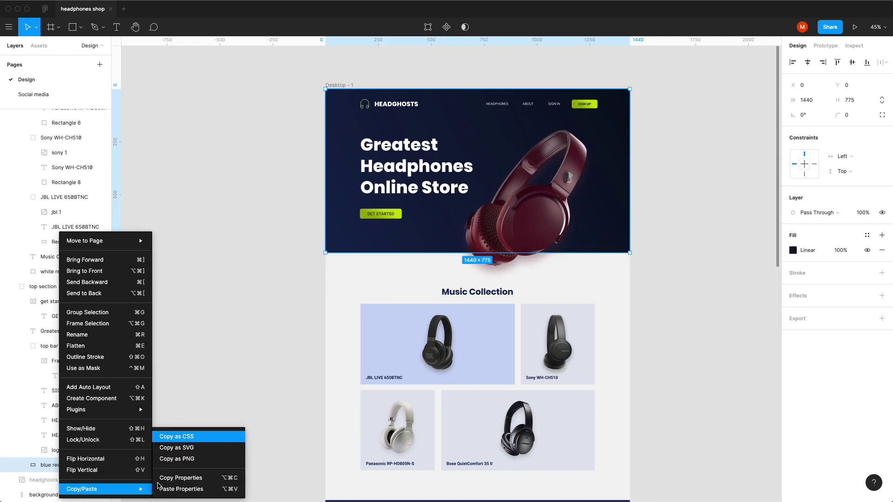
pyautogui.click(186, 479)
pyautogui.scroll(-5, 515, 385)
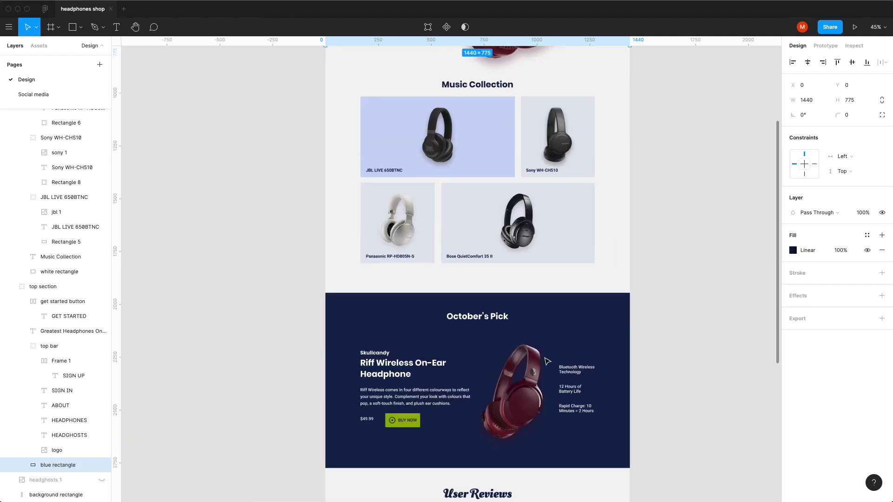
# Paste the copied properties onto the October's Pick background rectangle.
pyautogui.click(560, 329)
pyautogui.keyDown('super'); pyautogui.rightClick(561, 328); pyautogui.keyUp('super')
pyautogui.press('Escape')
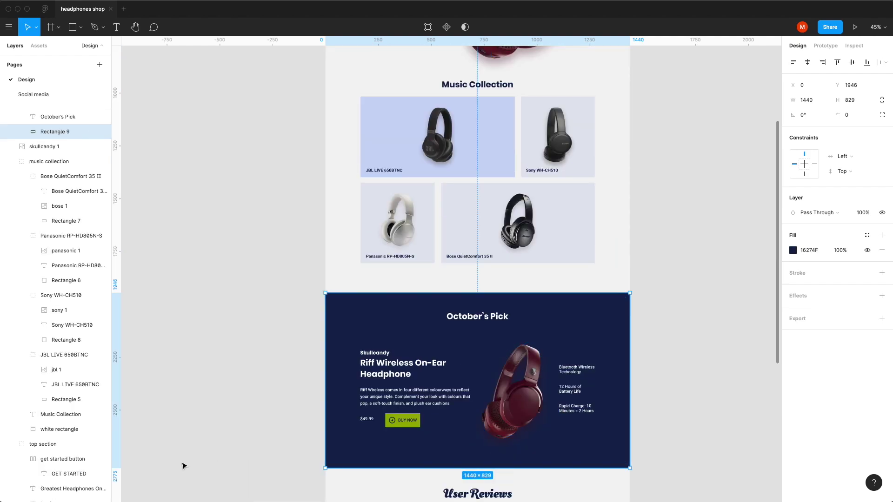
pyautogui.rightClick(62, 134)
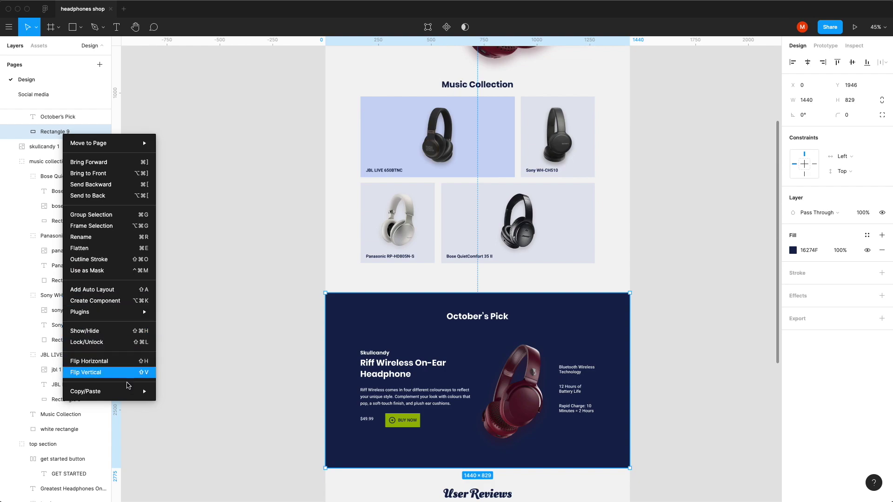
pyautogui.moveTo(103, 391)
pyautogui.click(185, 444)
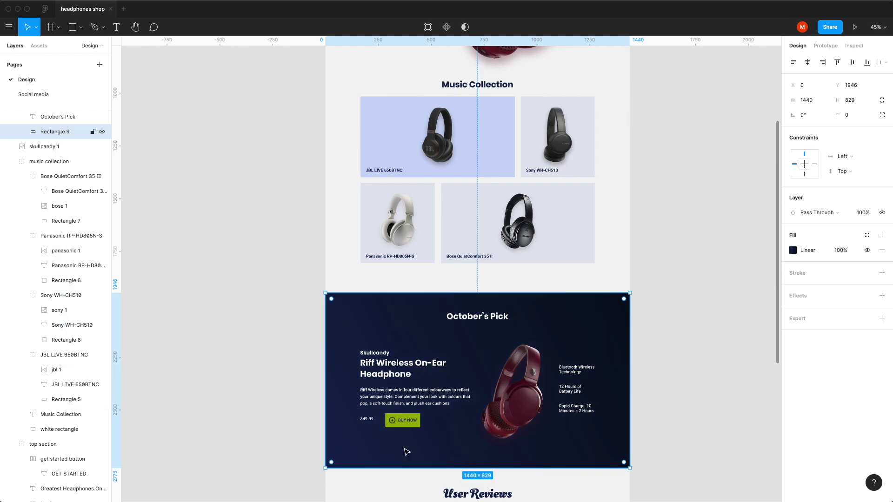
pyautogui.click(659, 403)
pyautogui.click(55, 132)
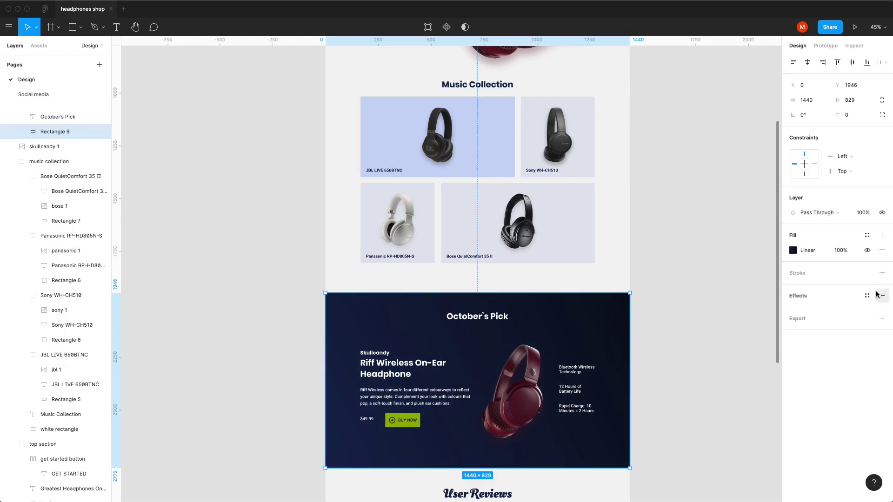
# Change the gradient's left colour stop to bright blue.
pyautogui.click(793, 250)
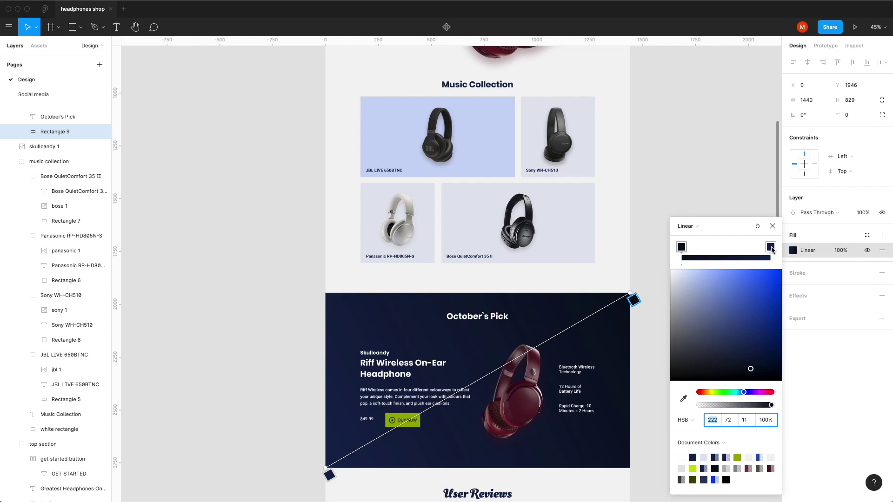
pyautogui.click(771, 248)
pyautogui.click(681, 248)
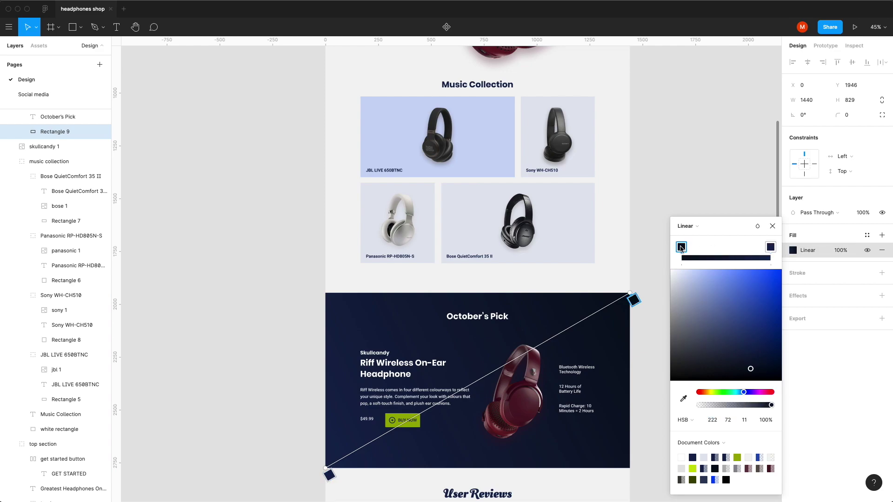
pyautogui.click(768, 303)
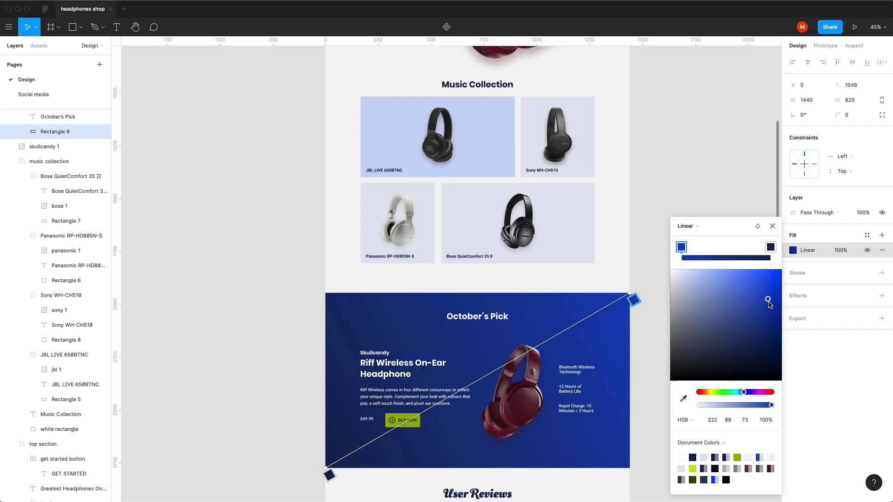
pyautogui.click(695, 218)
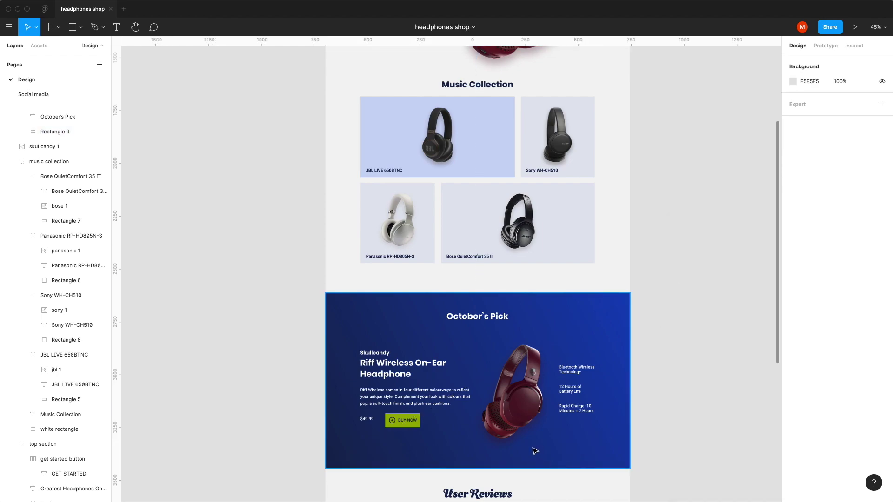
# Draw a white 330×330 circle over the Skullcandy headphones.
pyautogui.hotkey('shift', '1')
pyautogui.click(539, 430)
pyautogui.hotkey('shift', '2')
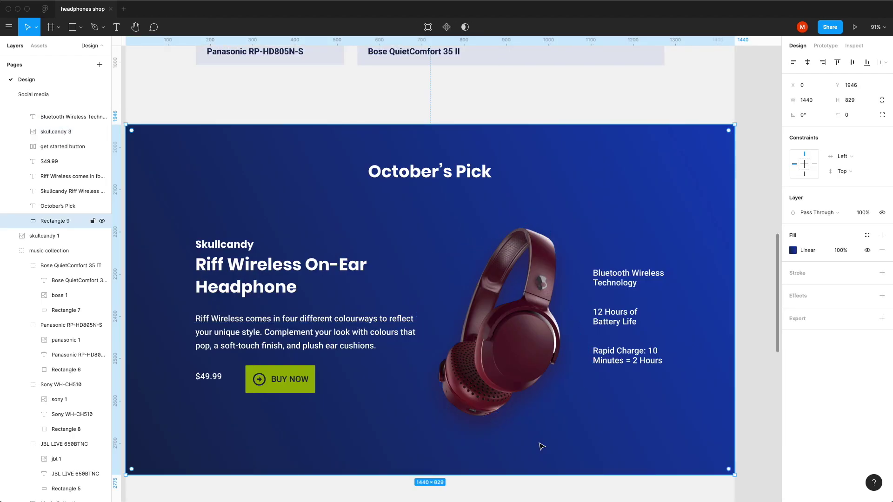
pyautogui.press('o')
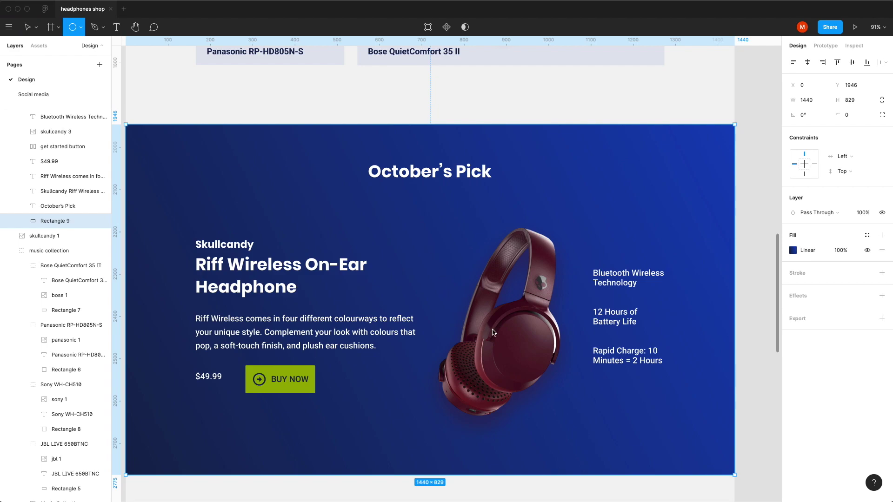
pyautogui.moveTo(430, 245); pyautogui.dragTo(570, 385)
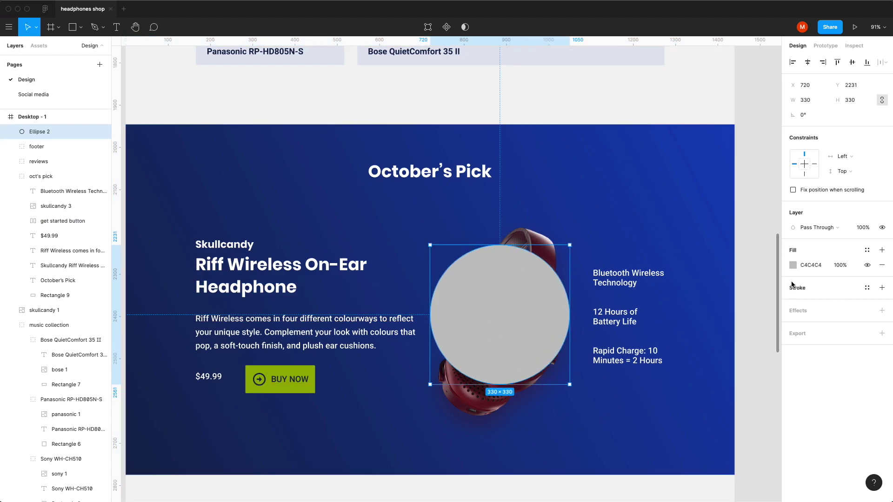
pyautogui.click(793, 266)
pyautogui.moveTo(757, 308); pyautogui.dragTo(648, 253)
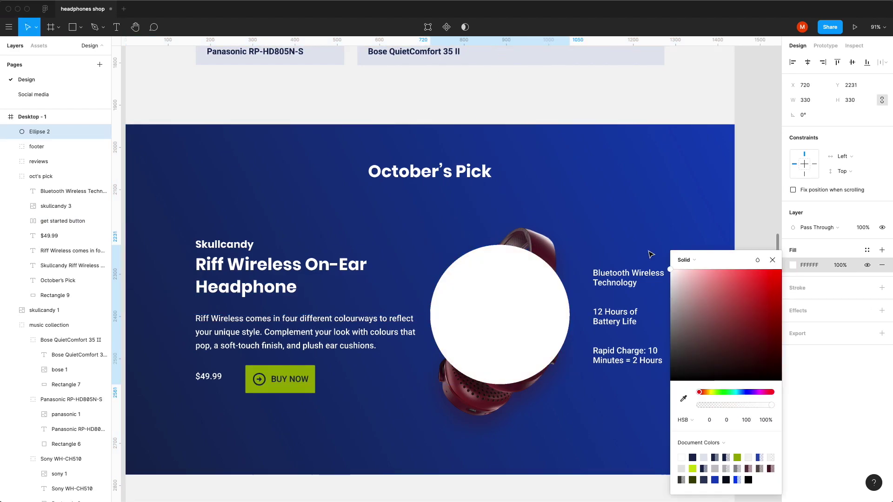
pyautogui.click(836, 377)
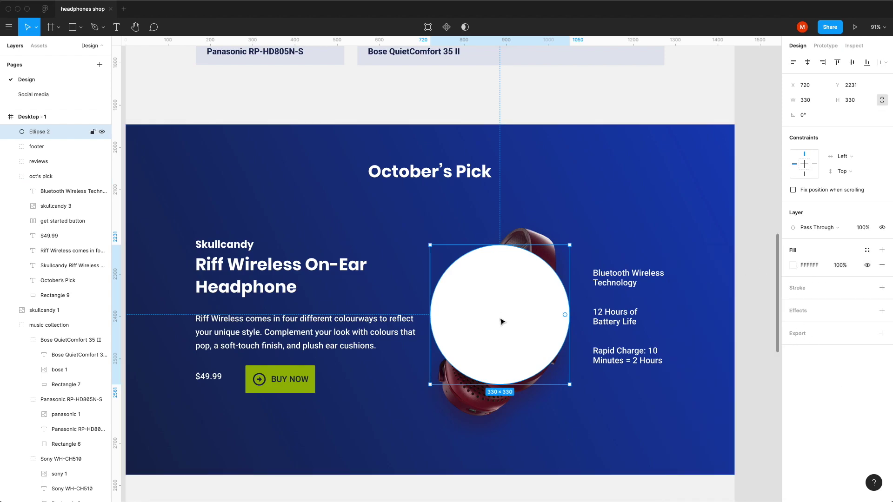
pyautogui.moveTo(504, 325); pyautogui.dragTo(502, 334)
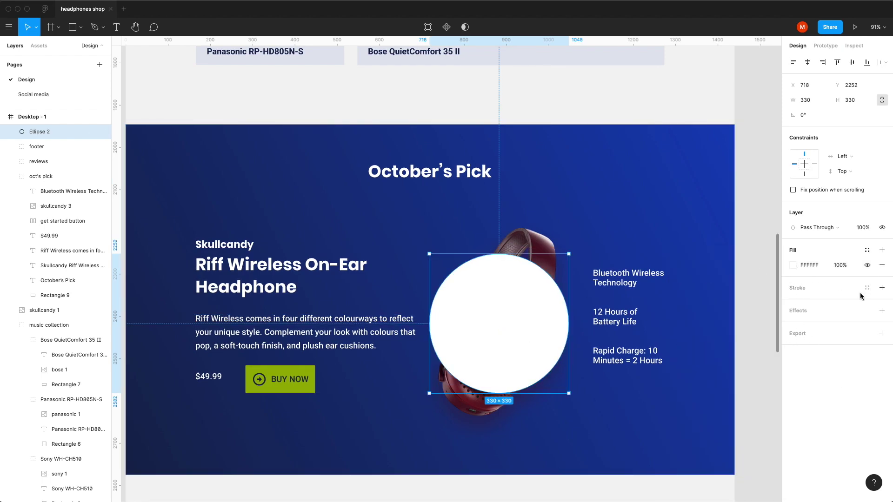
# Add a Layer Blur effect of 150 to the circle.
pyautogui.click(882, 311)
pyautogui.click(793, 326)
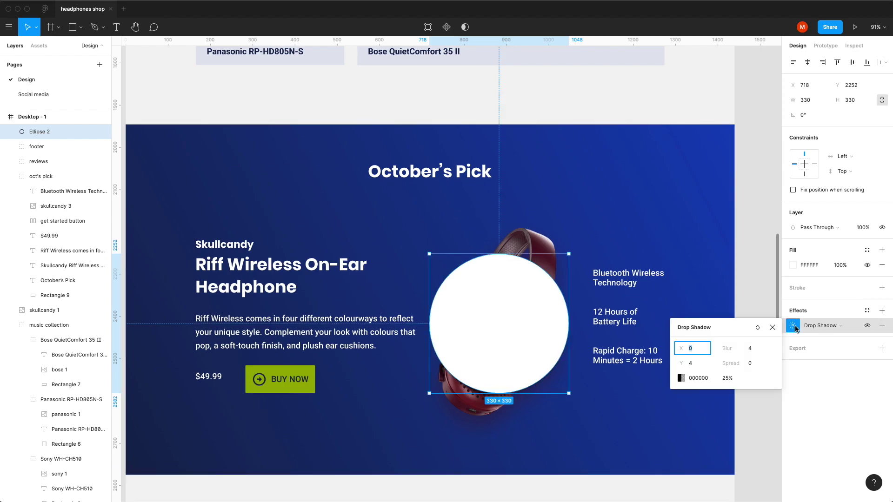
pyautogui.click(819, 326)
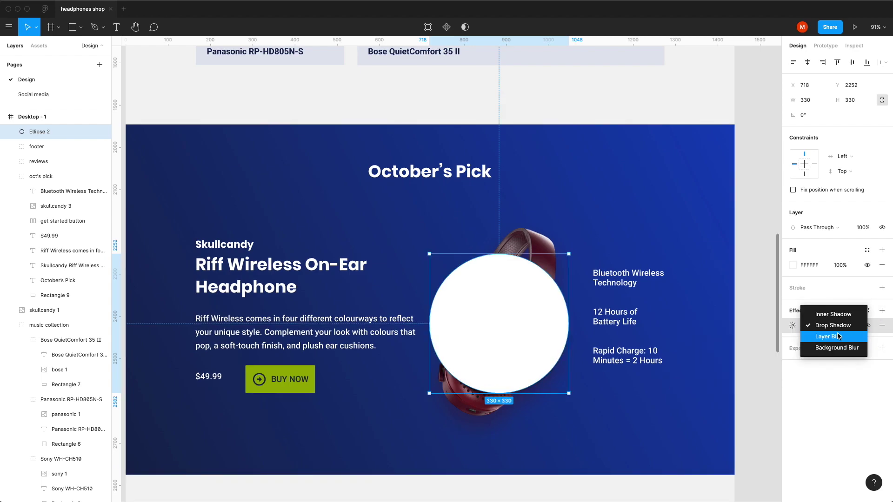
pyautogui.click(837, 335)
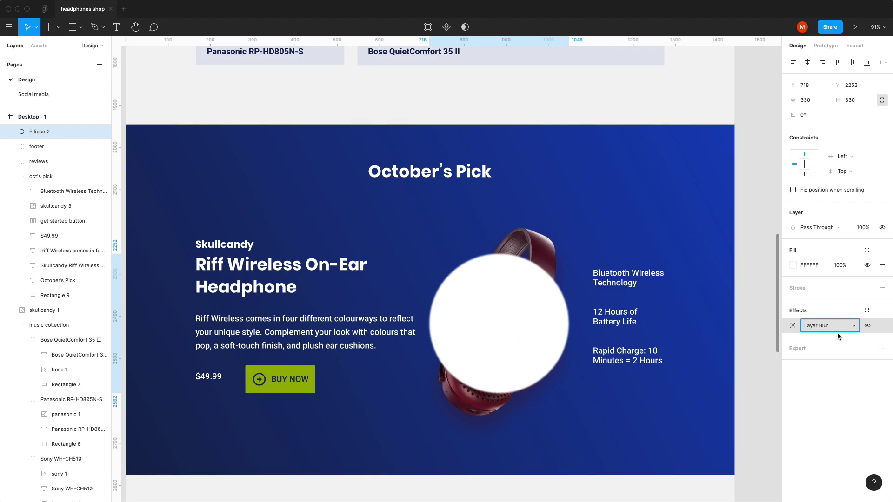
pyautogui.click(793, 327)
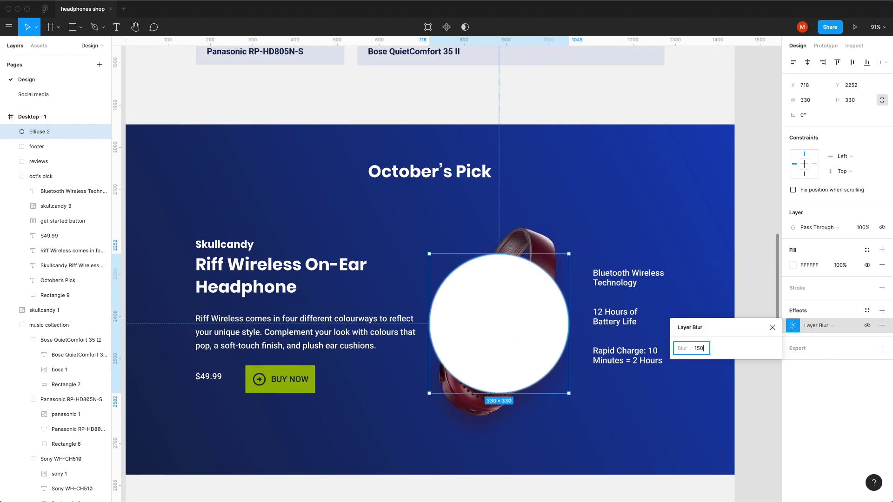
pyautogui.press('Return')
# Move Ellipse 2 into the October's Pick group below skullcandy 3, centred behind the headphones at X 723, Y 2261.
pyautogui.click(738, 251)
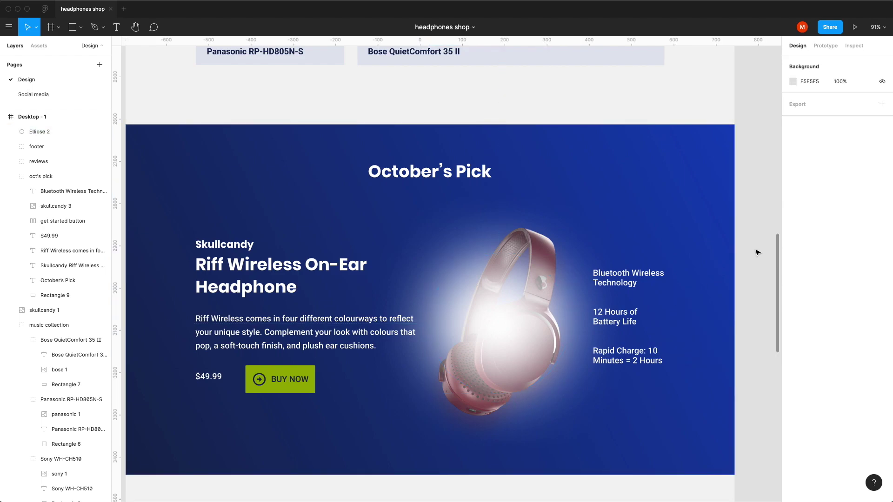
pyautogui.click(495, 332)
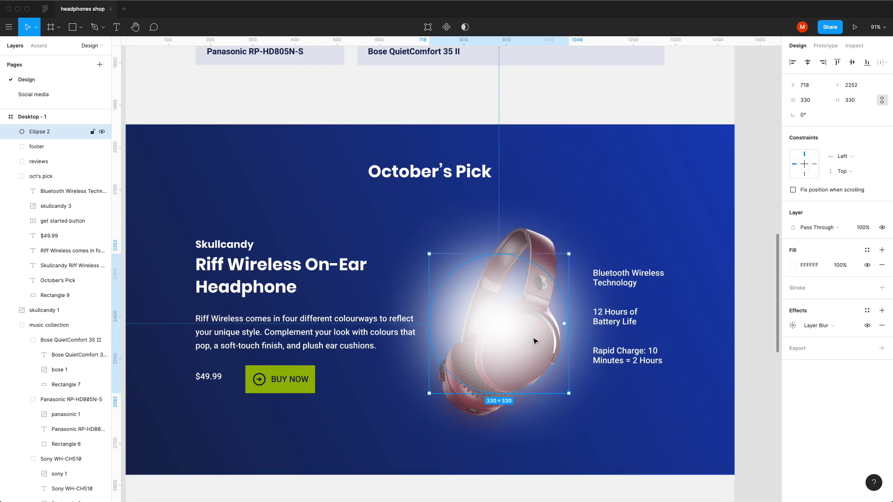
pyautogui.press('Delete')
pyautogui.click(521, 348)
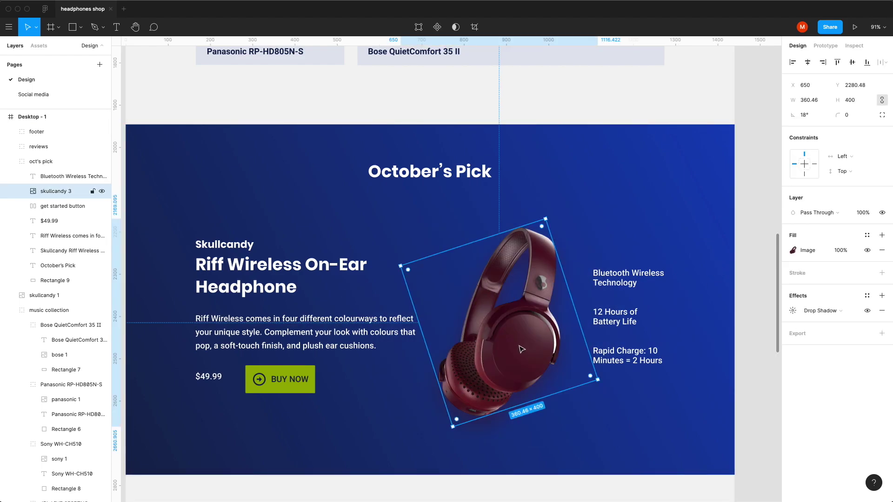
pyautogui.click(69, 207)
pyautogui.hotkey('ctrl', 'v')
pyautogui.hotkey('ctrl', 'z')
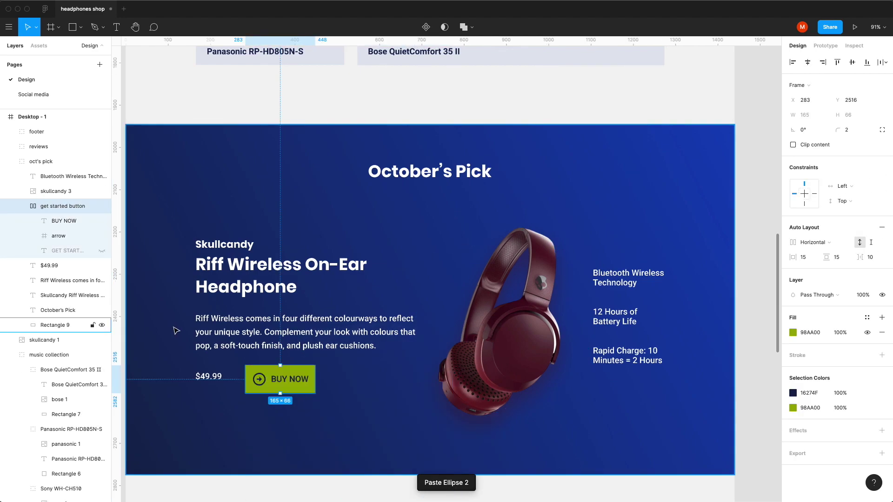
pyautogui.click(52, 191)
pyautogui.hotkey('ctrl', 'v')
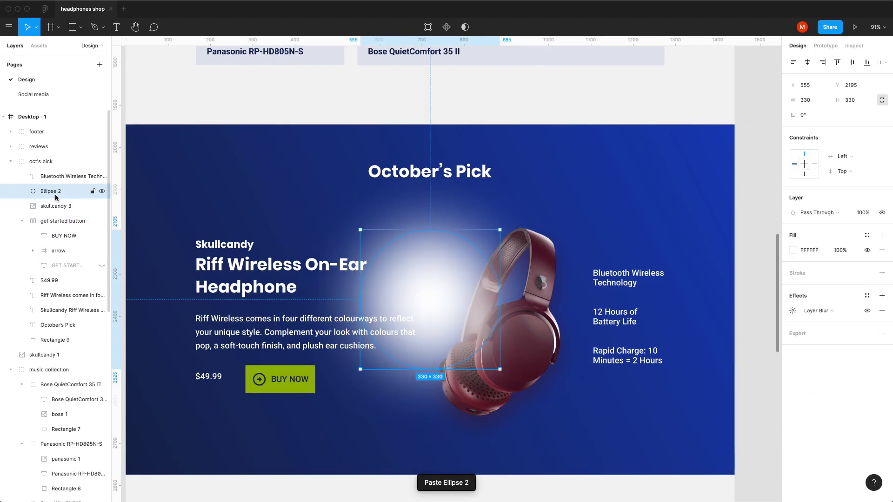
pyautogui.moveTo(56, 193); pyautogui.dragTo(61, 215)
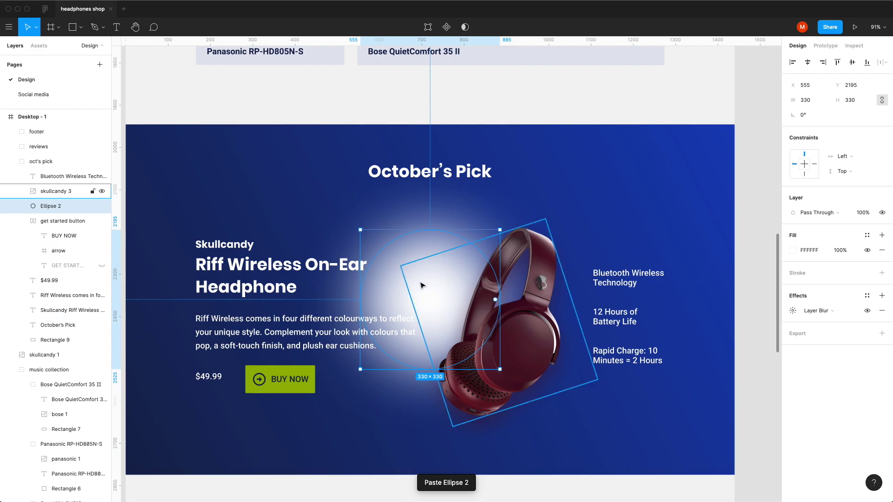
pyautogui.moveTo(411, 292); pyautogui.dragTo(481, 320)
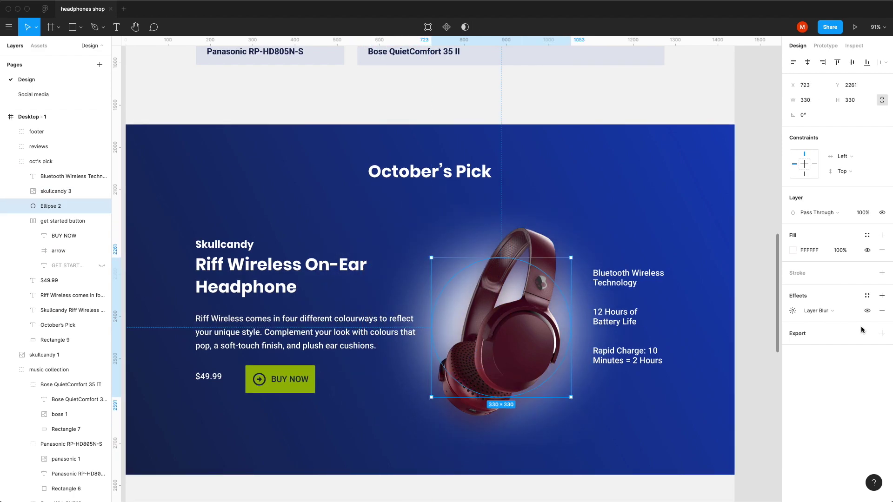
# Set the glow ellipse's blend mode to Overlay.
pyautogui.click(867, 297)
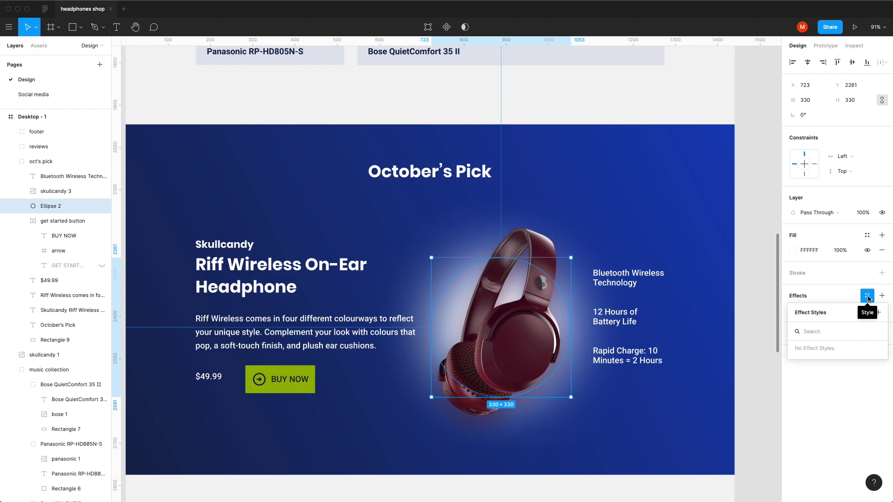
pyautogui.click(868, 296)
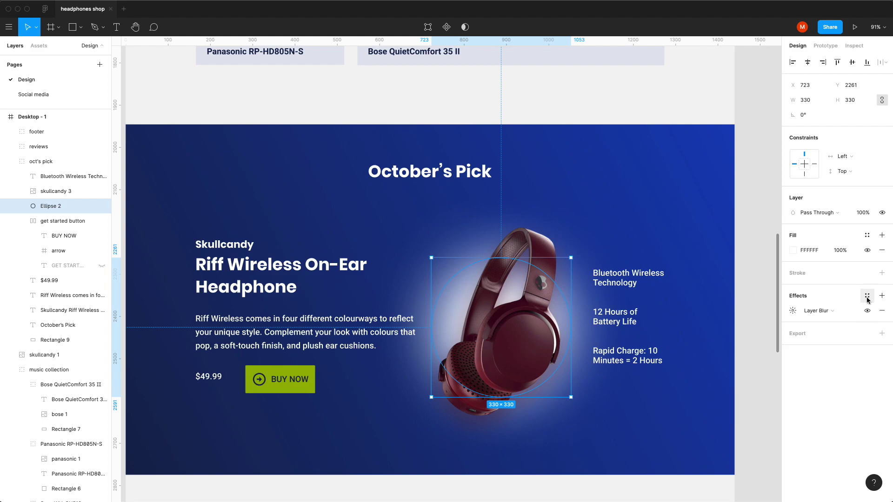
pyautogui.click(842, 214)
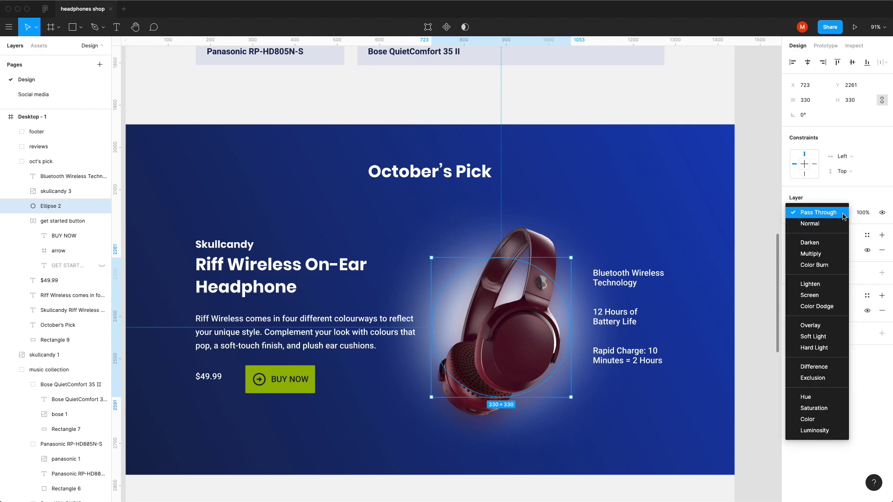
pyautogui.click(815, 326)
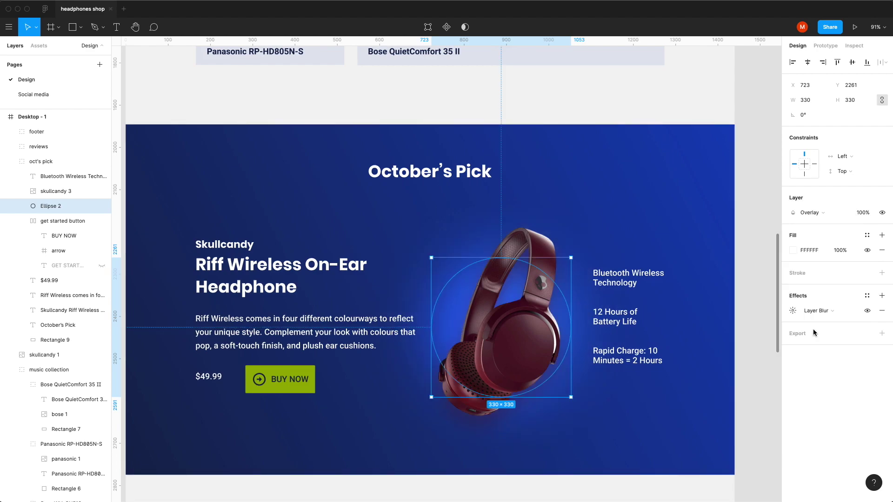
# Stretch the glow into a 330×492 oval and tilt it to about −11.57°.
pyautogui.moveTo(505, 399); pyautogui.dragTo(505, 427)
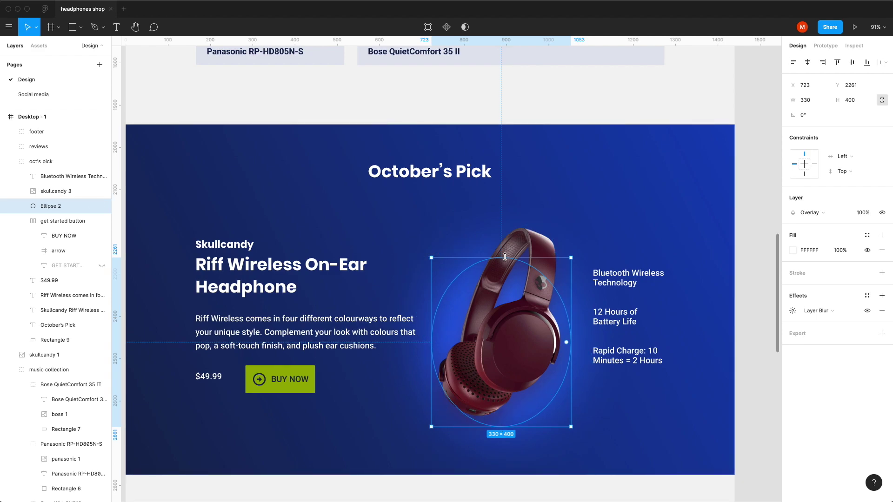
pyautogui.moveTo(510, 258); pyautogui.dragTo(510, 219)
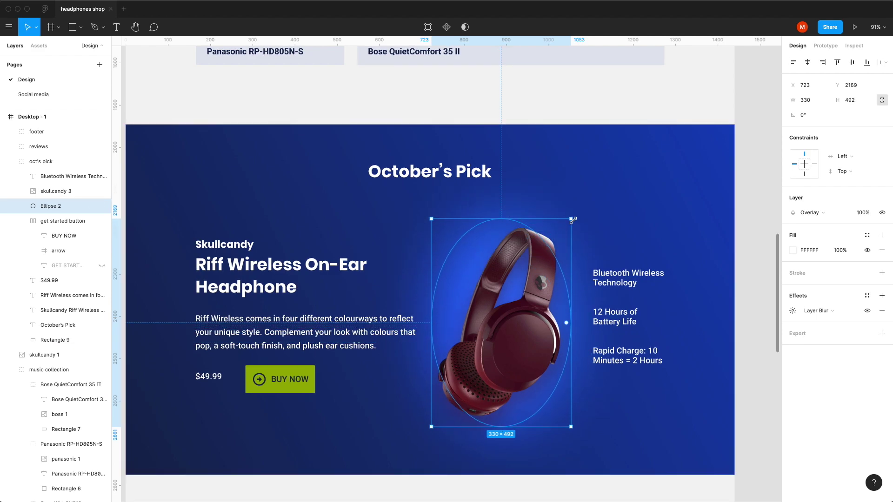
pyautogui.moveTo(571, 221); pyautogui.dragTo(590, 237)
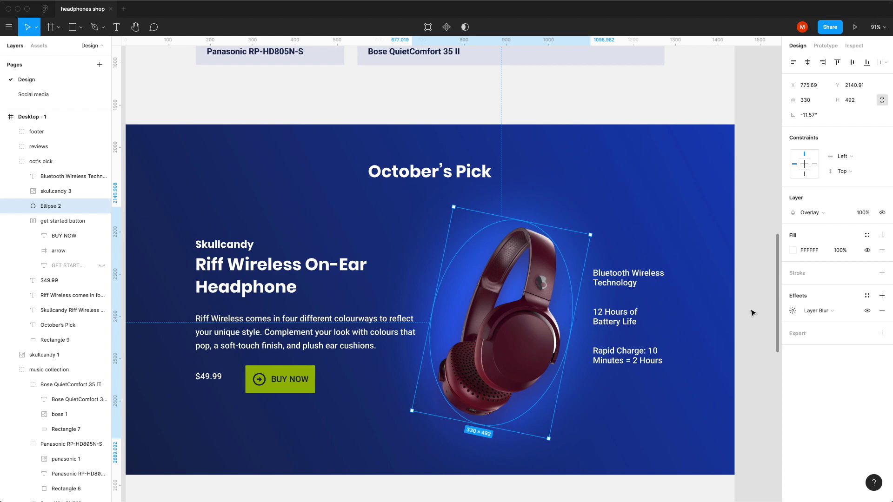
pyautogui.click(628, 278)
pyautogui.press('-')
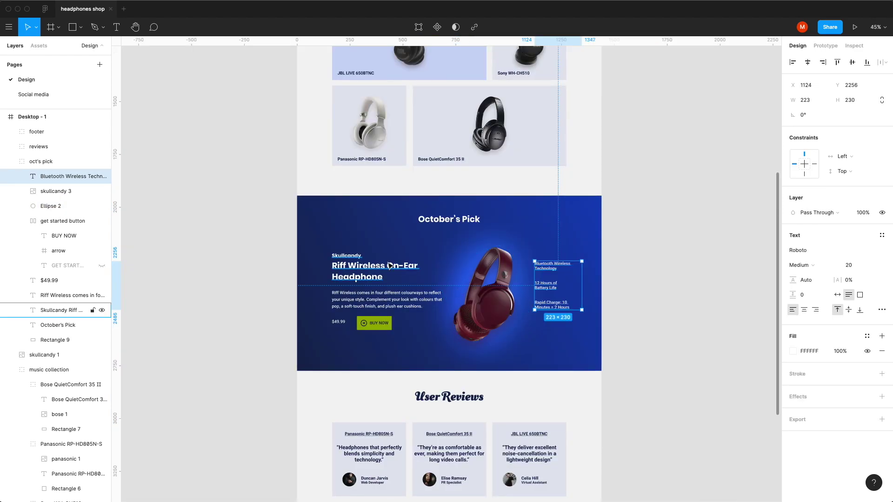
# Give the BUY NOW button a left padding of 40.
pyautogui.click(493, 385)
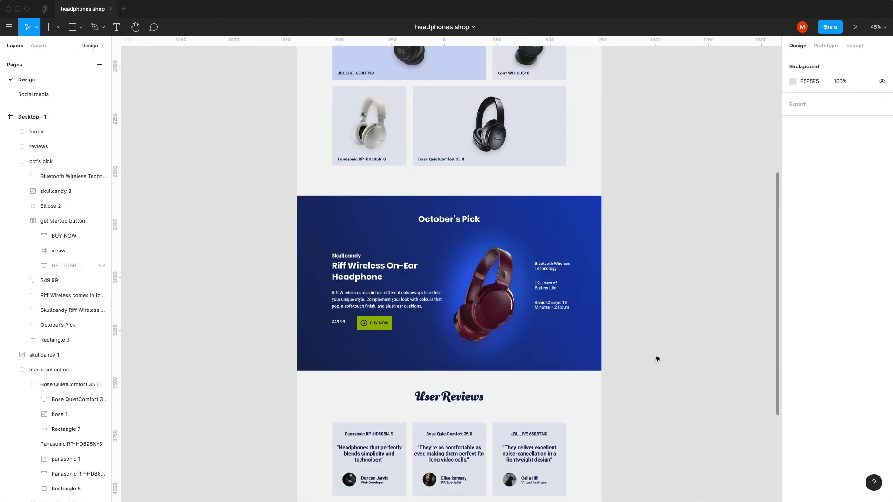
pyautogui.click(375, 327)
pyautogui.click(366, 334)
pyautogui.click(225, 312)
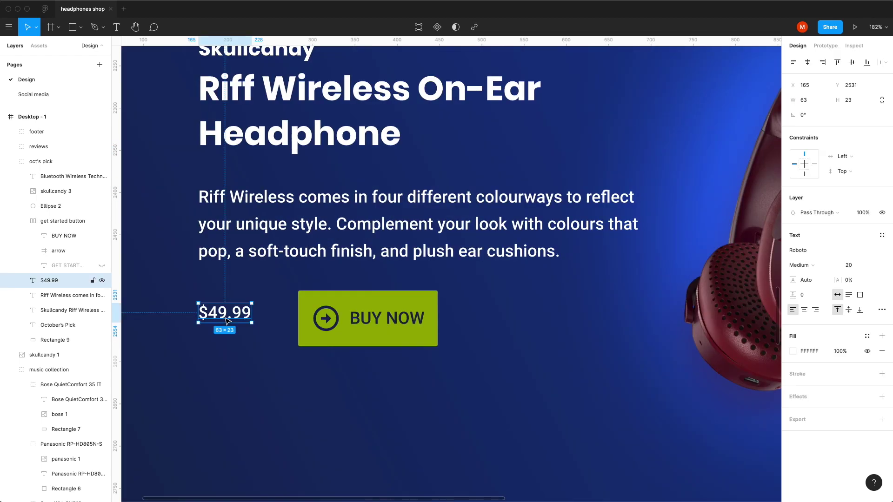
pyautogui.click(325, 332)
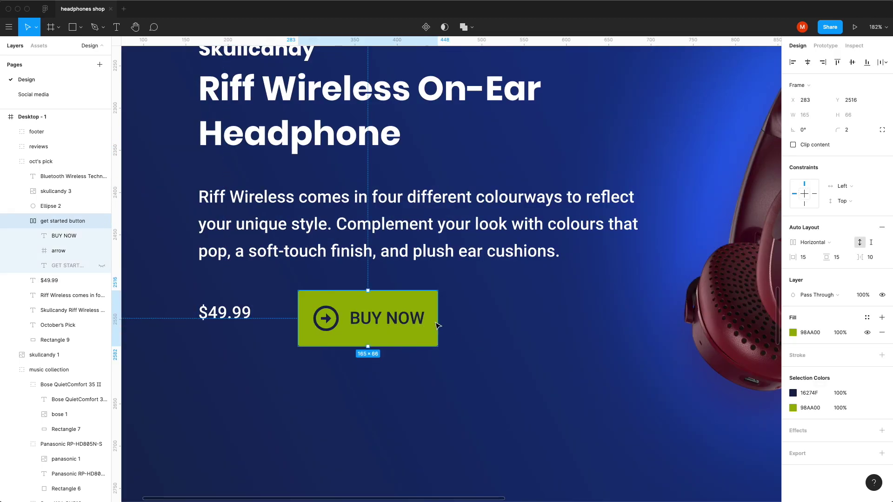
pyautogui.click(810, 259)
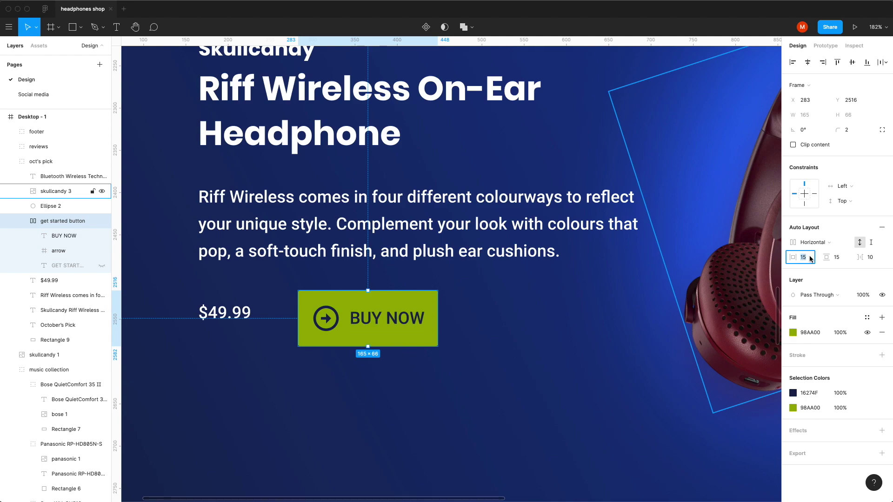
pyautogui.write('40')
pyautogui.press('Return')
# Centre the BUY NOW label vertically, reduce its height to 18, and make it bold.
pyautogui.click(434, 341)
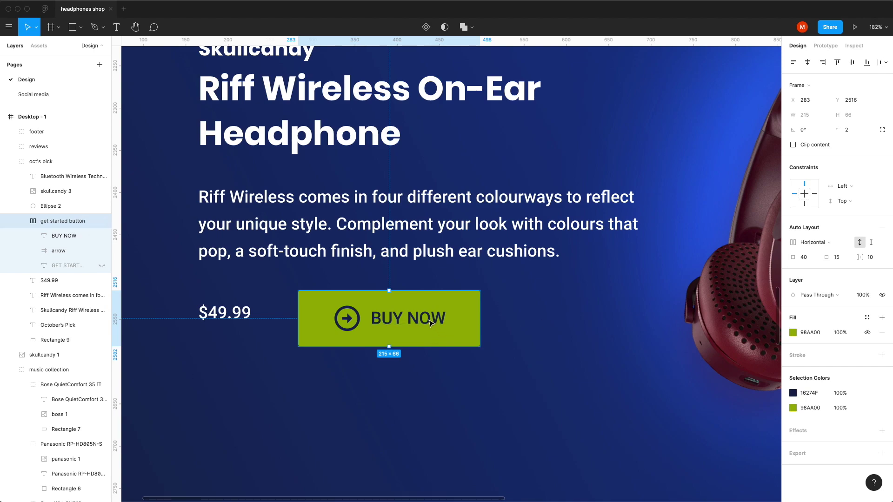
pyautogui.doubleClick(430, 323)
pyautogui.hotkey('alt', 's')
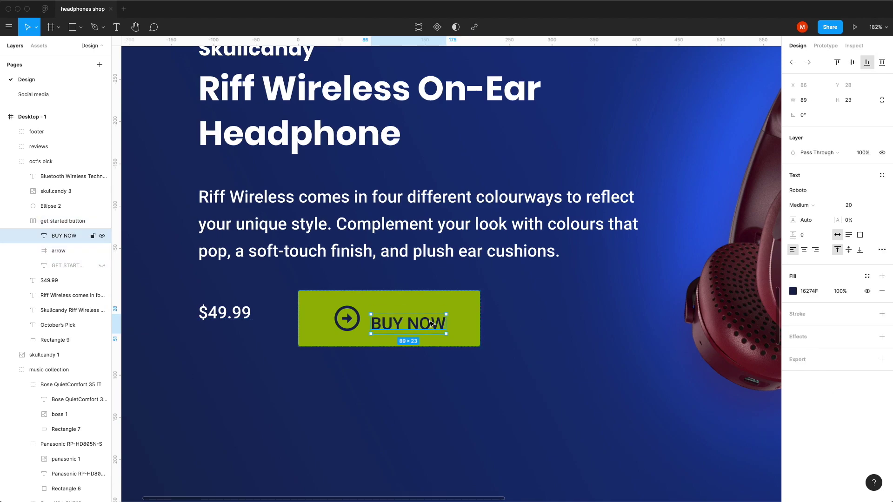
pyautogui.hotkey('alt', 'v')
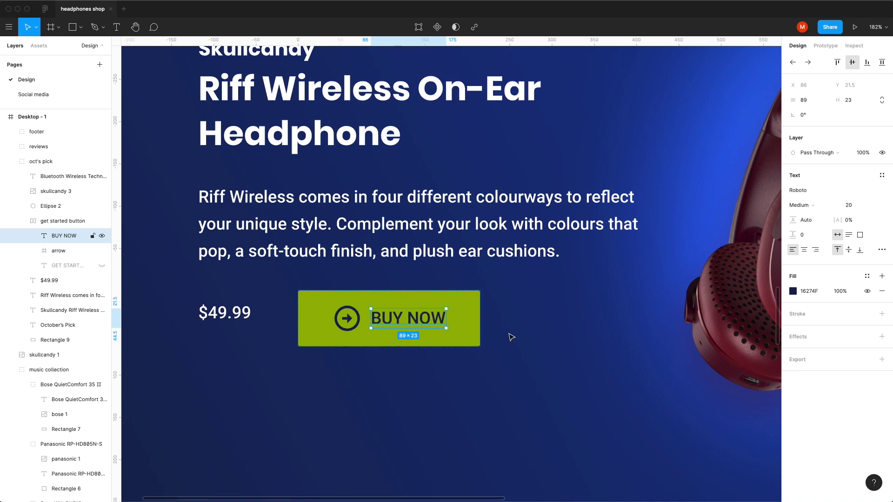
pyautogui.click(850, 103)
pyautogui.press('Down')
pyautogui.press('Down')
pyautogui.press('Down')
pyautogui.press('Down')
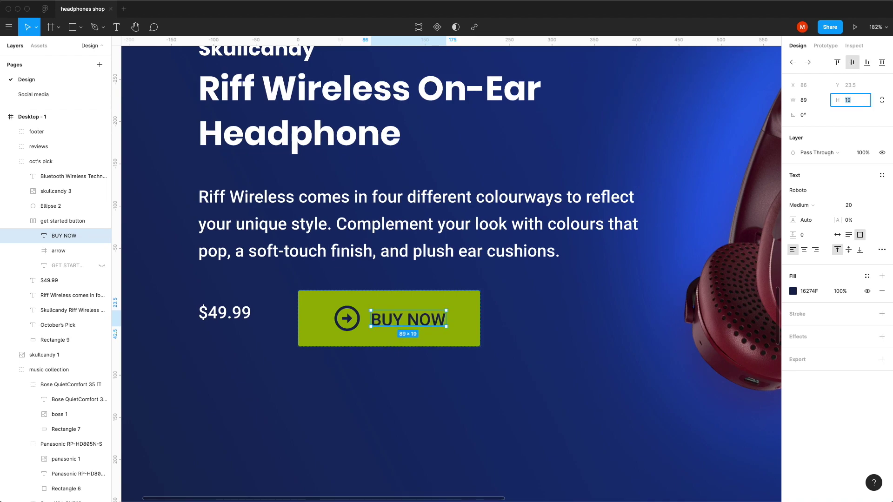
pyautogui.press('Down')
pyautogui.click(817, 205)
pyautogui.click(818, 227)
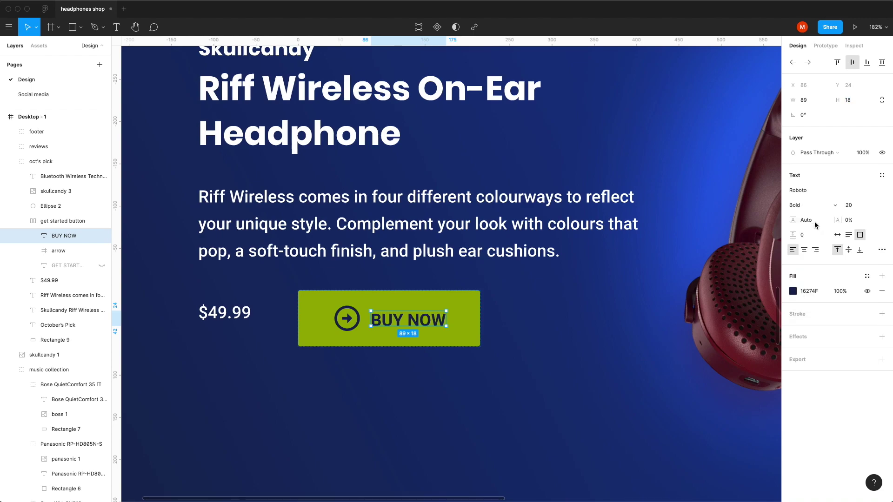
# Give the BUY NOW button a corner radius of 8 and a lime yellow-green DFF813 fill.
pyautogui.click(463, 343)
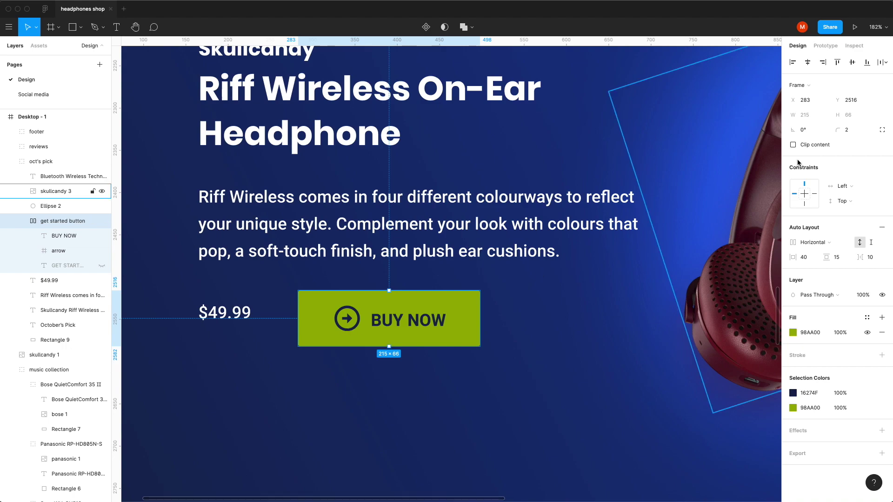
pyautogui.click(848, 129)
pyautogui.press('Return')
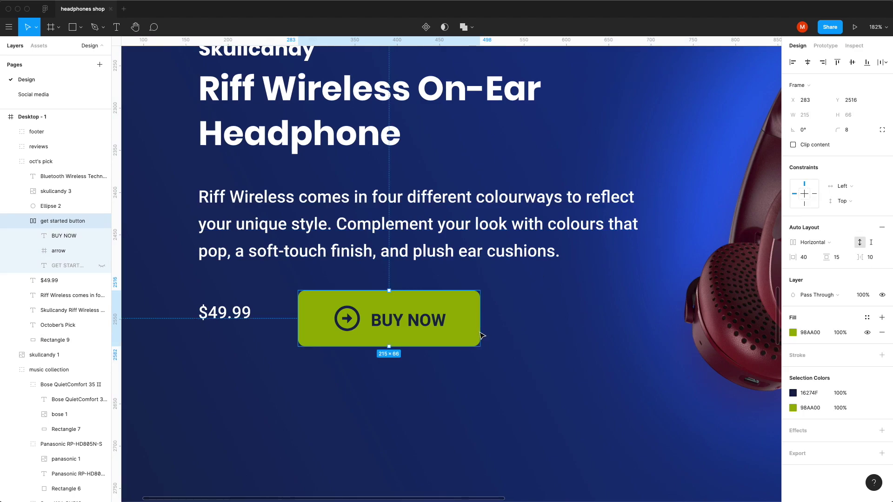
pyautogui.click(794, 333)
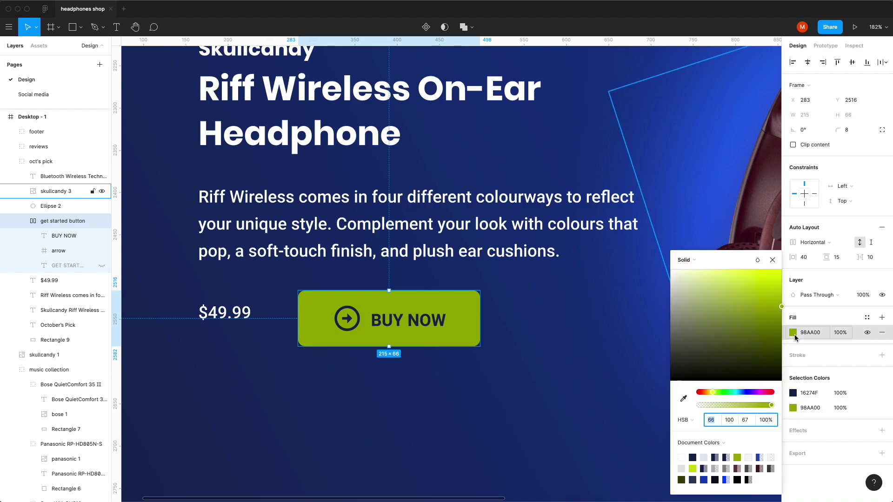
pyautogui.click(776, 275)
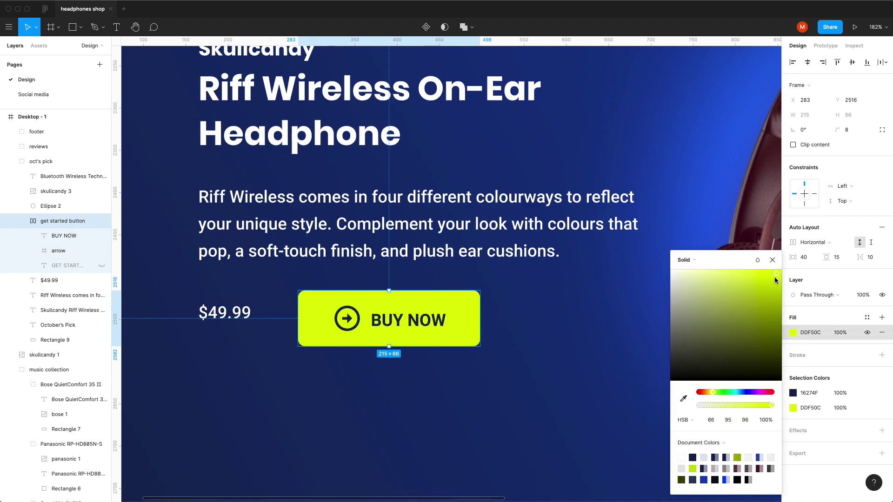
pyautogui.click(457, 415)
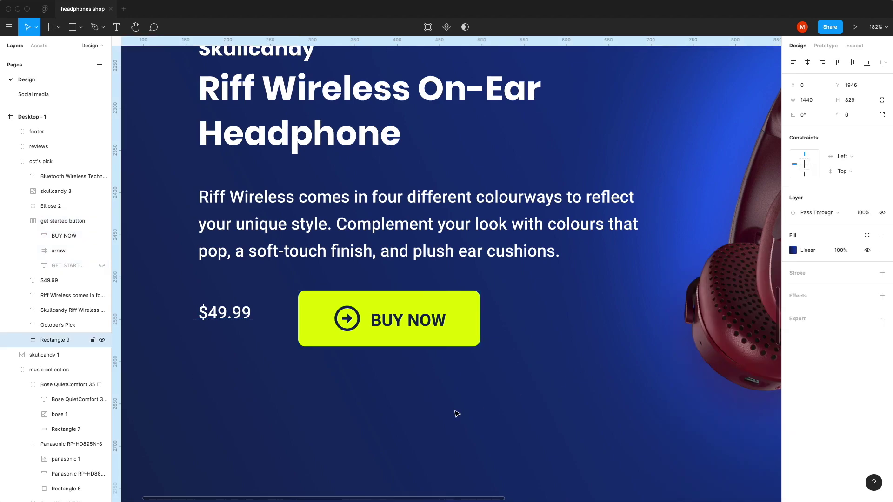
# Move the BUY NOW button down below the $49.99 price, left-aligned with it.
pyautogui.doubleClick(396, 320)
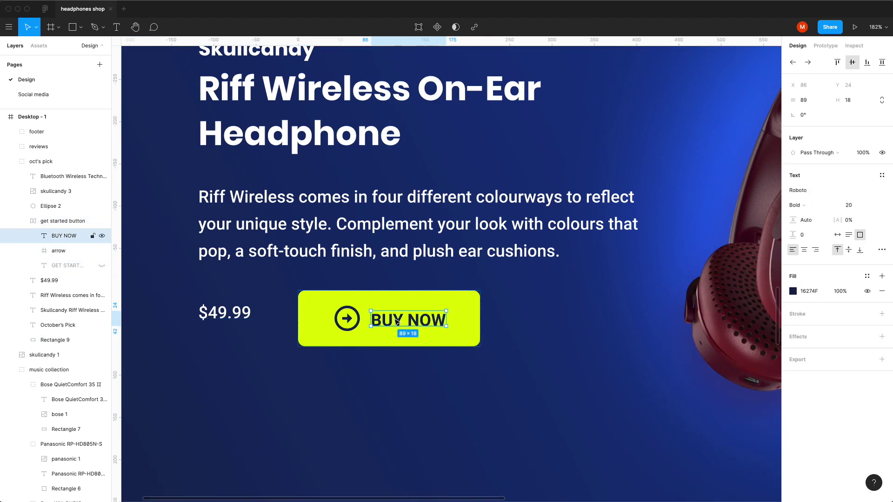
pyautogui.press('Escape')
pyautogui.press('Escape')
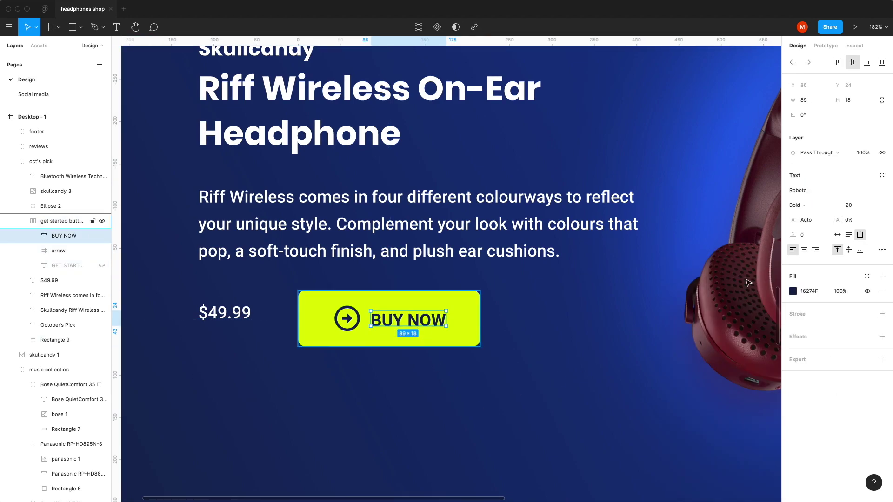
pyautogui.hscroll(1, 367, 316)
pyautogui.click(367, 316)
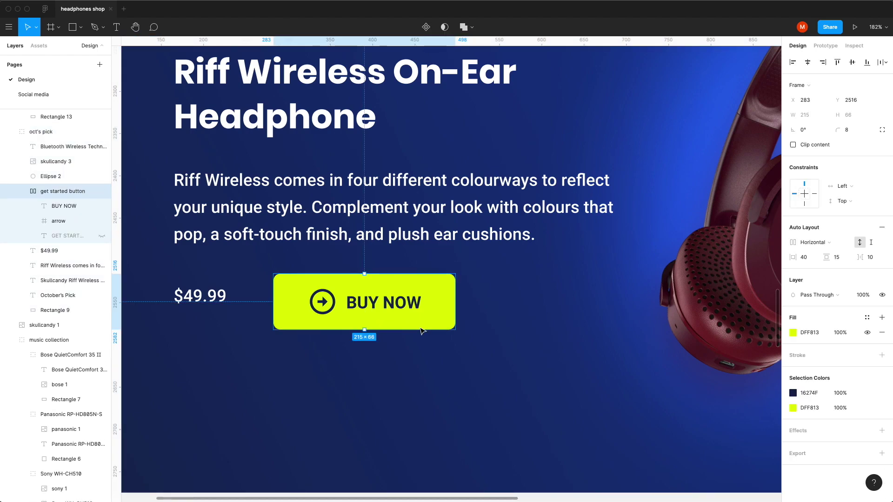
pyautogui.moveTo(367, 316); pyautogui.dragTo(324, 381)
# Make the $49.99 price Roboto Bold at size 40 and raise it slightly to Y 2522.
pyautogui.click(207, 295)
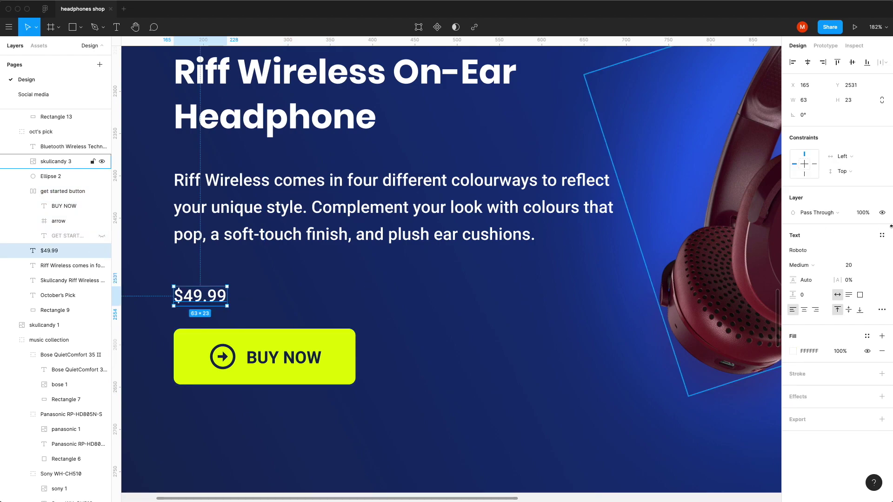
pyautogui.click(810, 266)
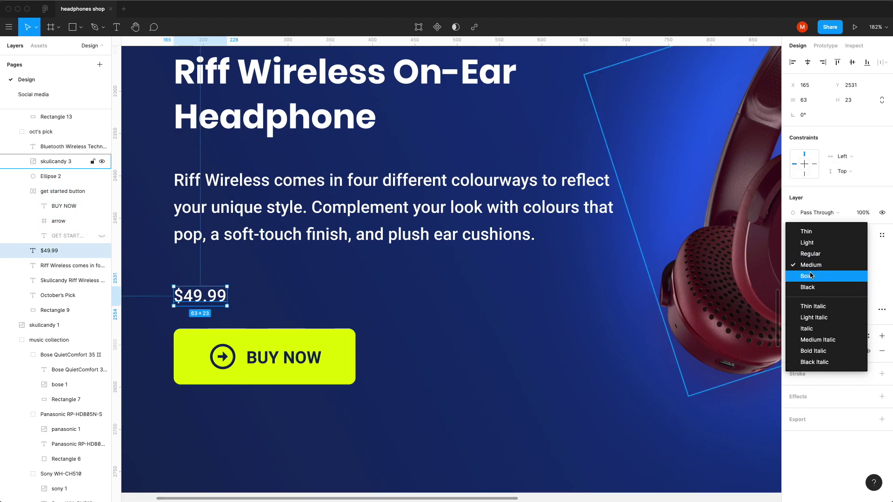
pyautogui.click(807, 275)
pyautogui.click(853, 266)
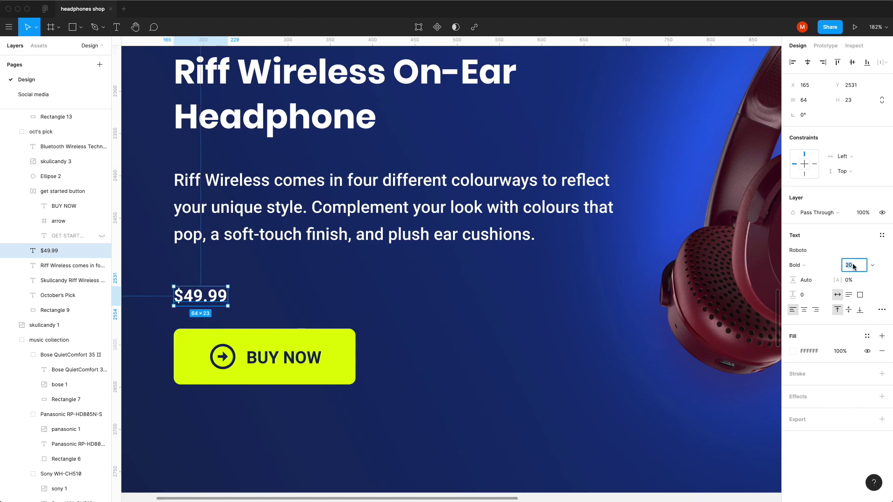
pyautogui.press('Return')
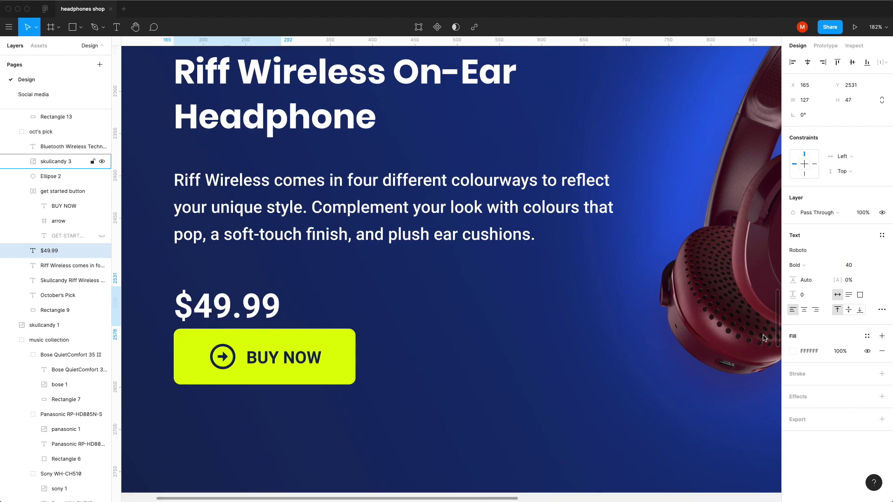
pyautogui.moveTo(264, 316); pyautogui.dragTo(264, 309)
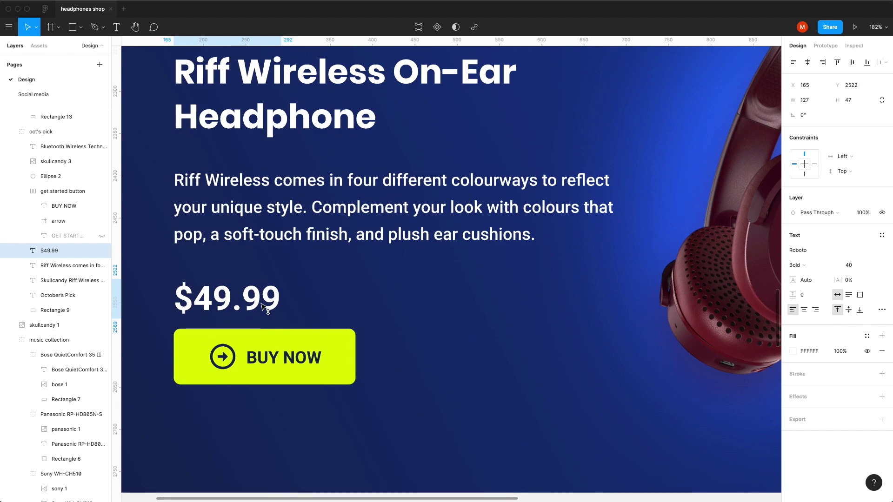
pyautogui.press('-')
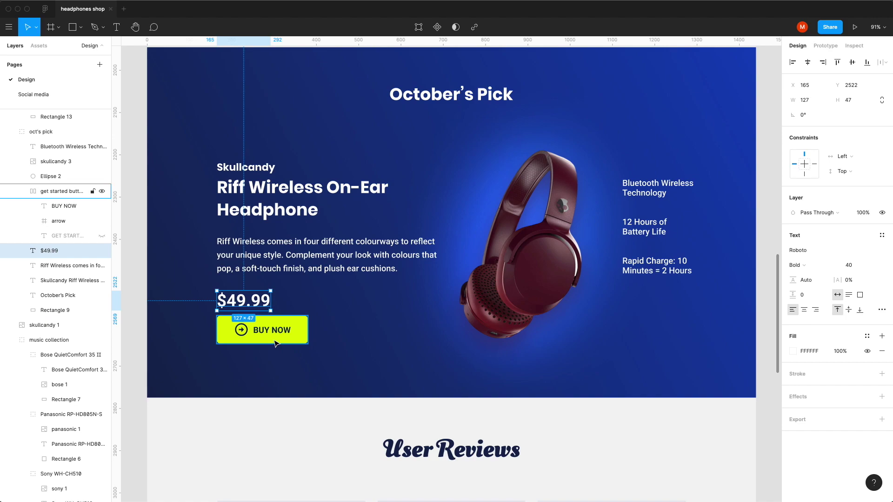
# Gauge the gap above the price with a temporary rectangle, nudge the price down, then delete the rectangle.
pyautogui.scroll(5, 228, 265)
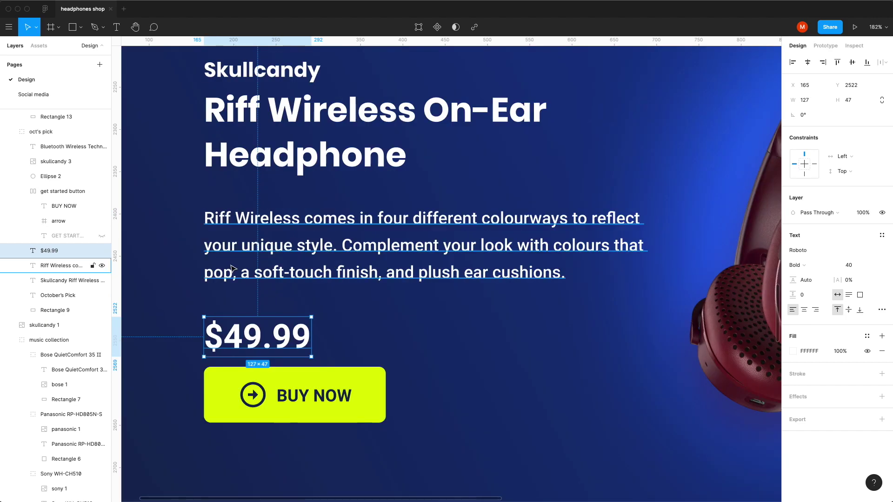
pyautogui.press('Tab')
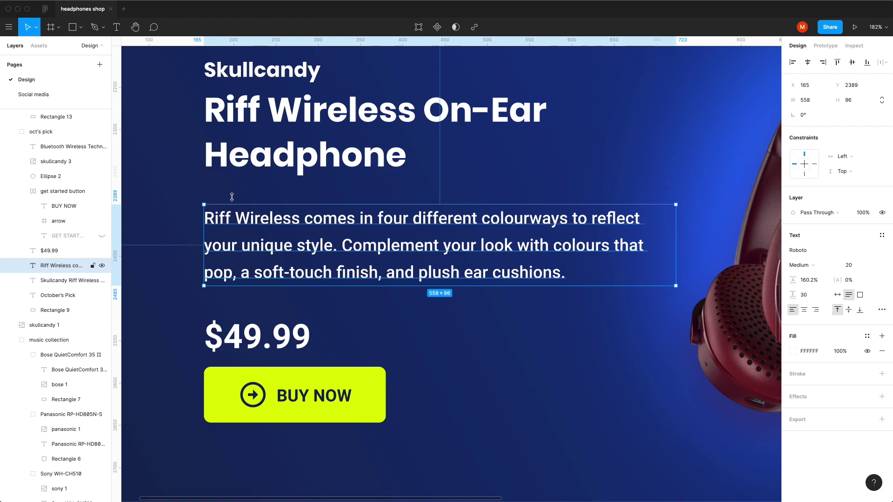
pyautogui.press('r')
pyautogui.moveTo(224, 167)
pyautogui.mouseDown()
pyautogui.moveTo(248, 213)
pyautogui.moveTo(222, 310)
pyautogui.mouseUp()
pyautogui.click(239, 338)
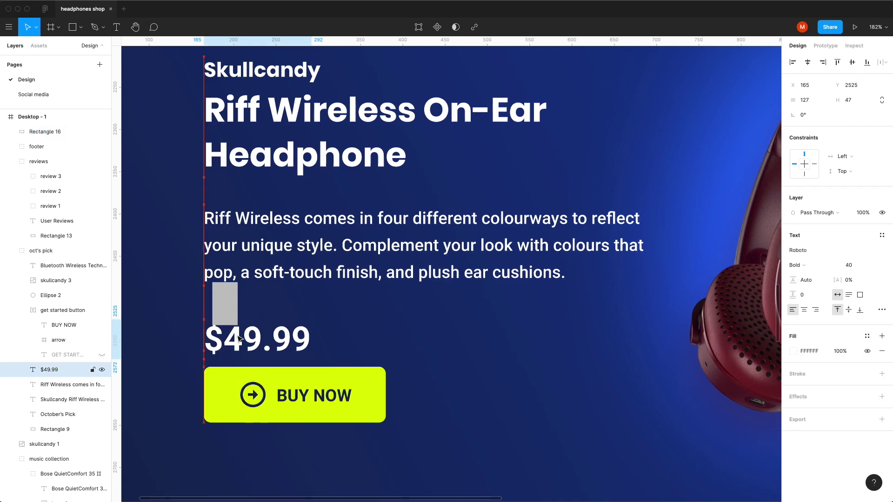
pyautogui.press('Down')
pyautogui.press('Down')
pyautogui.click(226, 302)
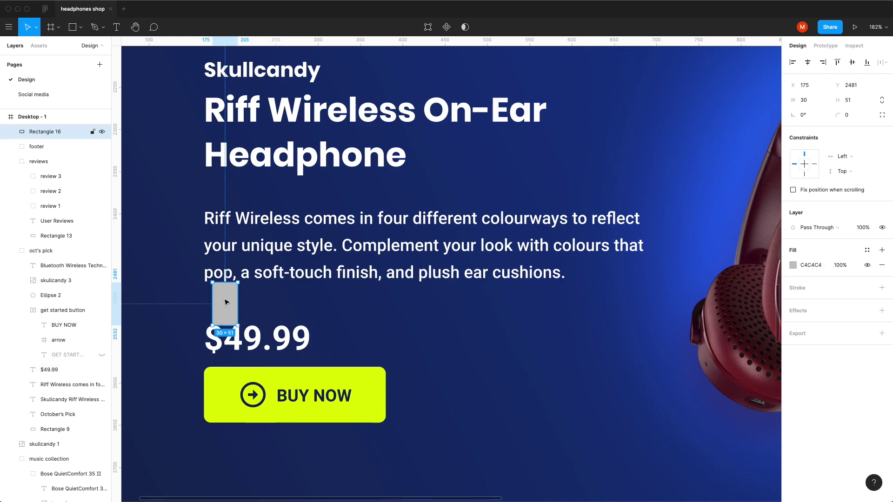
pyautogui.press('Delete')
pyautogui.keyDown('alt'); pyautogui.click(224, 296); pyautogui.keyUp('alt')
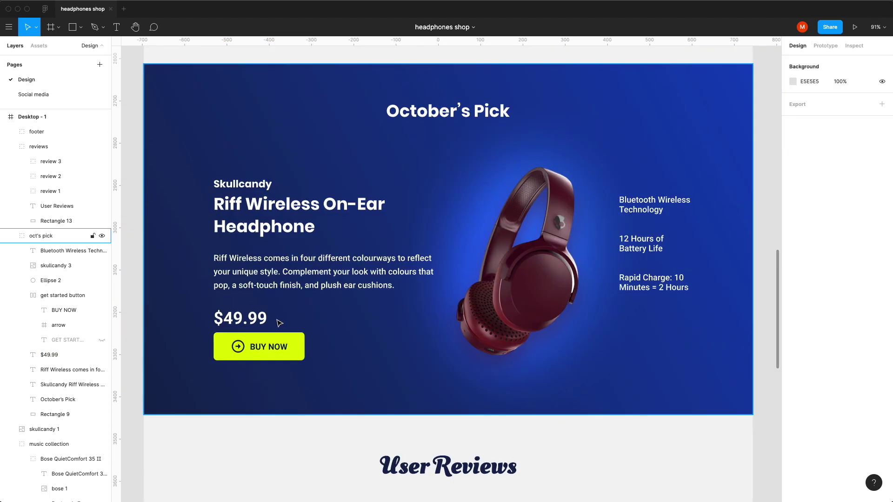
# Group the title, description, price and BUY NOW button into Group 1 and raise it to Y 2169.
pyautogui.click(54, 266)
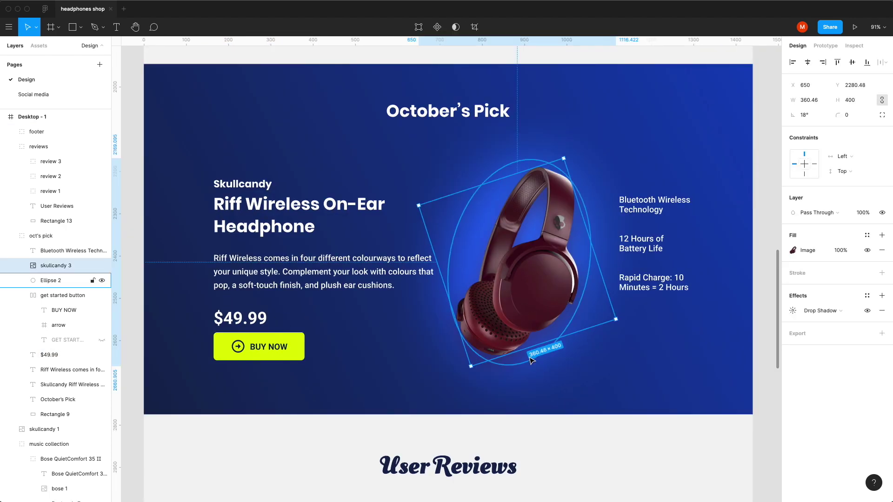
pyautogui.click(256, 208)
pyautogui.keyDown('shift'); pyautogui.click(254, 272); pyautogui.keyUp('shift')
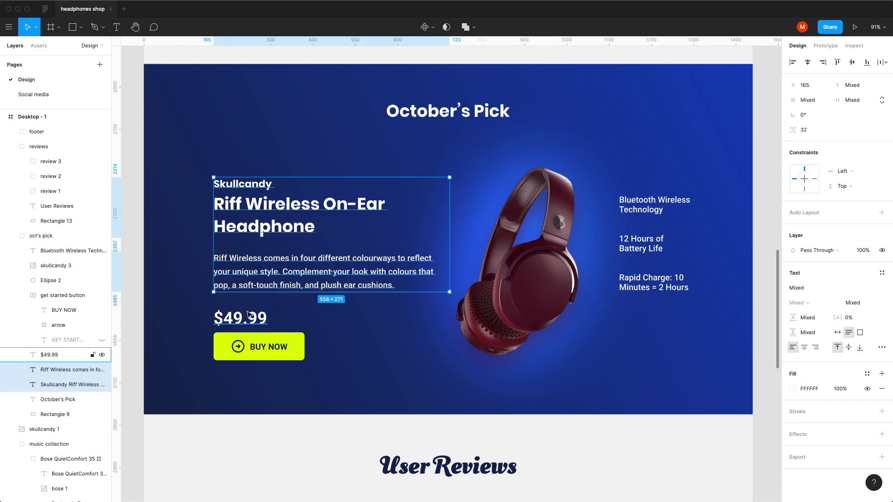
pyautogui.keyDown('shift'); pyautogui.click(250, 318); pyautogui.keyUp('shift')
pyautogui.keyDown('shift'); pyautogui.click(254, 347); pyautogui.keyUp('shift')
pyautogui.hotkey('ctrl', 'g')
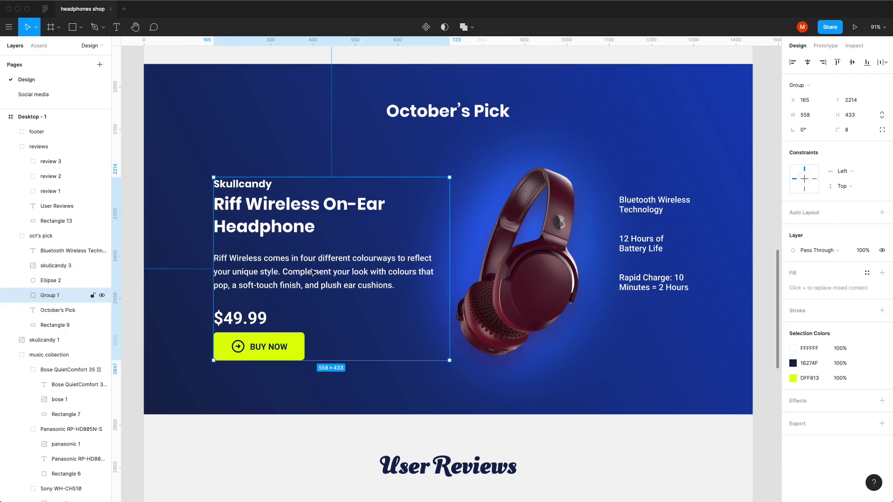
pyautogui.moveTo(314, 268); pyautogui.dragTo(315, 253)
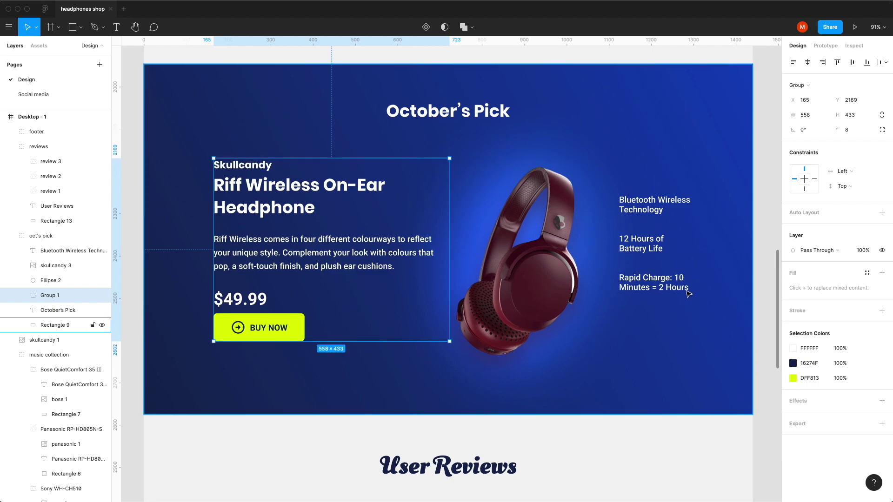
pyautogui.press('Escape')
pyautogui.scroll(-5, 535, 326)
pyautogui.scroll(3, 533, 280)
# Copy the Music Collection heading's properties.
pyautogui.scroll(3, 533, 281)
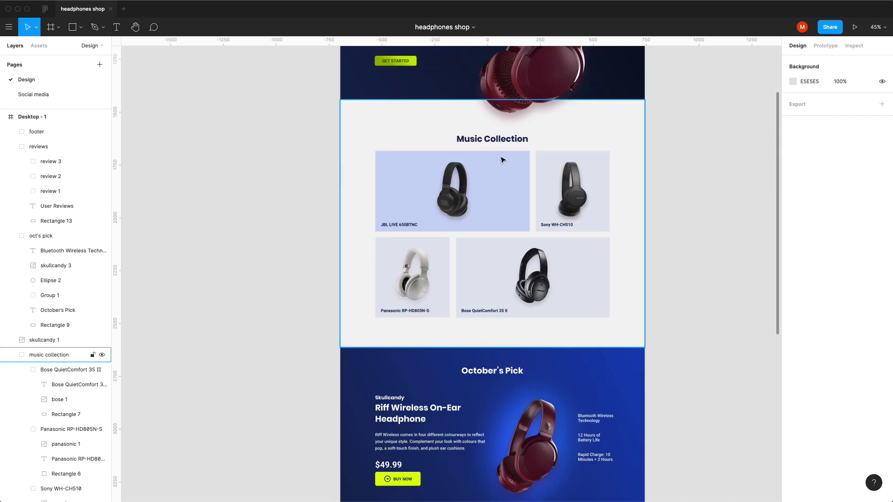
pyautogui.rightClick(500, 138)
pyautogui.moveTo(564, 396)
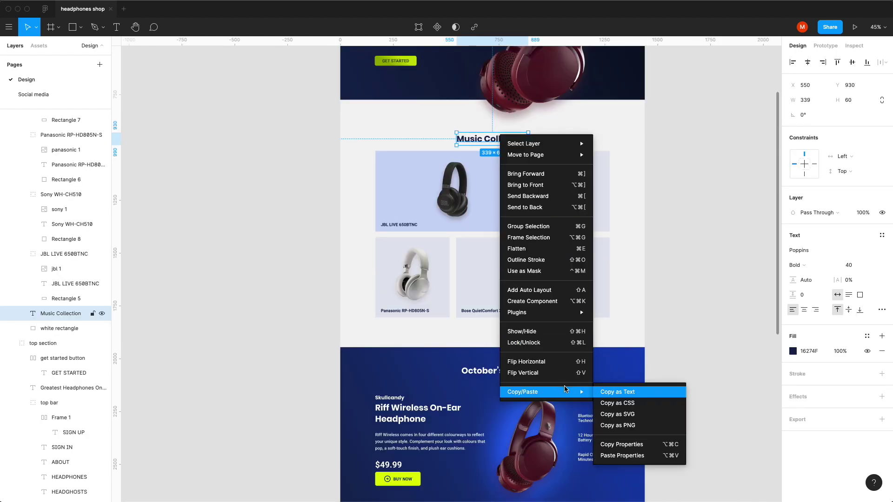
pyautogui.click(647, 446)
# Paste those properties onto User Reviews, making it Poppins Bold 40, and centre it horizontally.
pyautogui.scroll(-3, 688, 347)
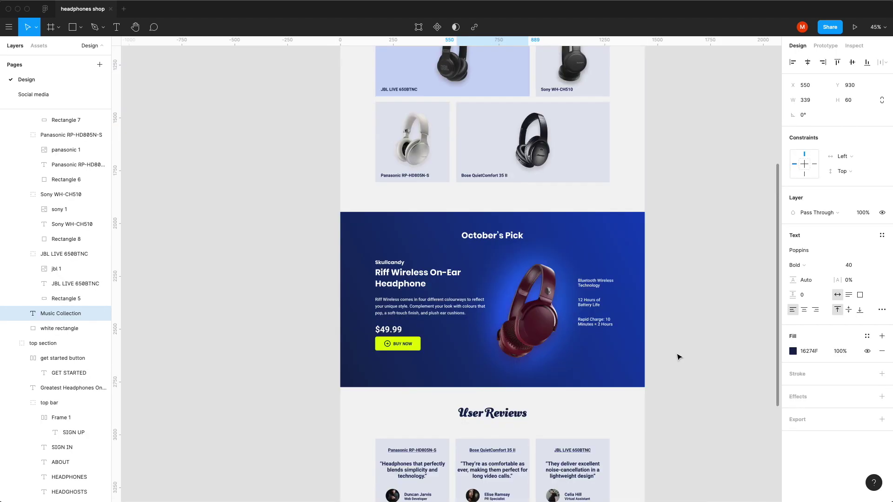
pyautogui.click(485, 414)
pyautogui.rightClick(484, 413)
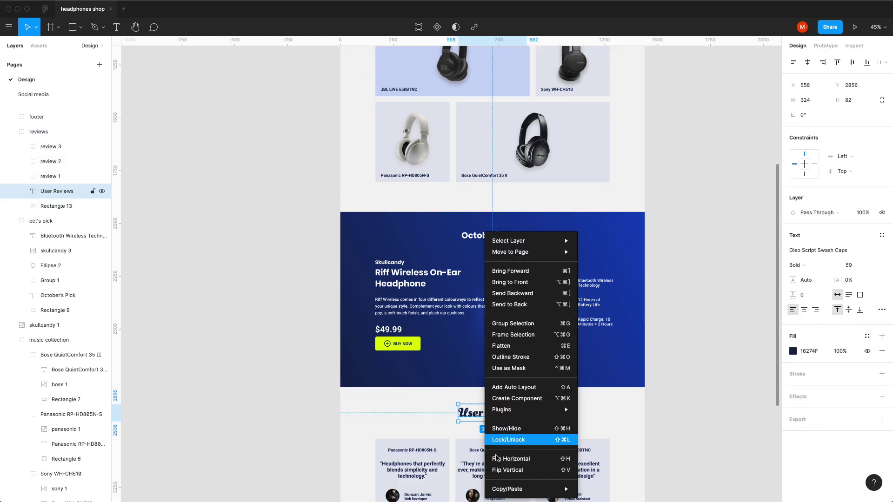
pyautogui.moveTo(558, 488)
pyautogui.click(618, 488)
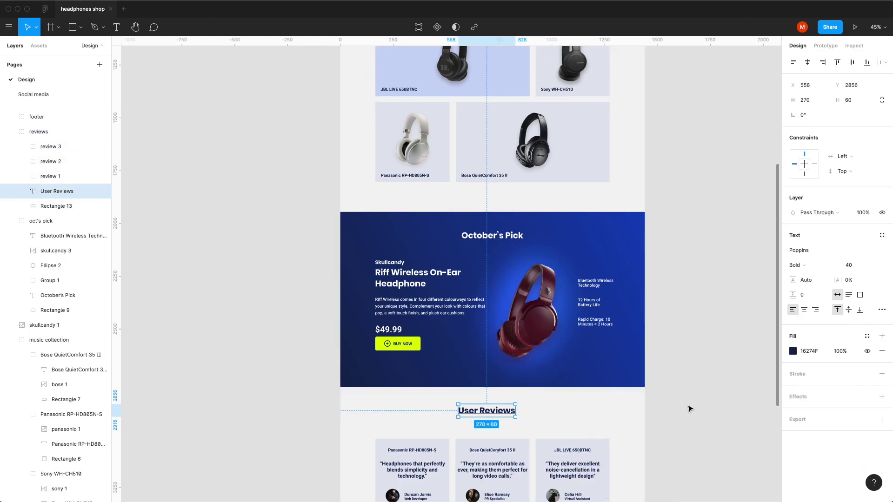
pyautogui.click(807, 62)
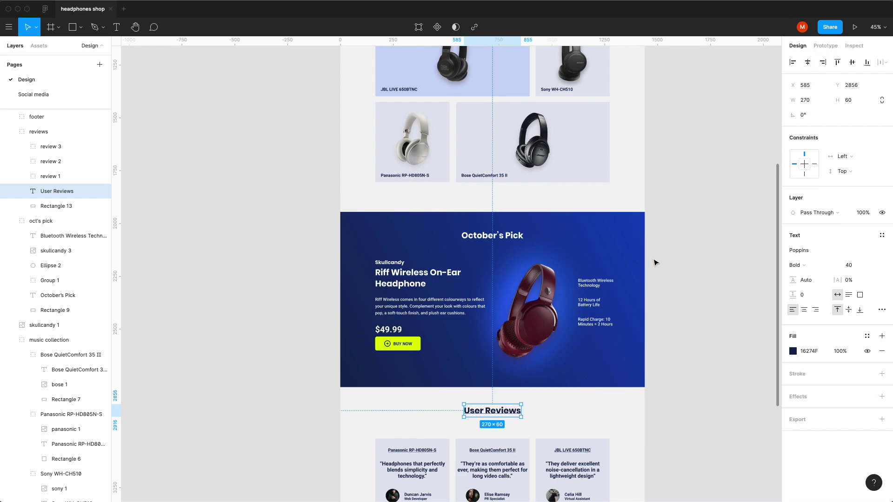
pyautogui.scroll(-3, 655, 260)
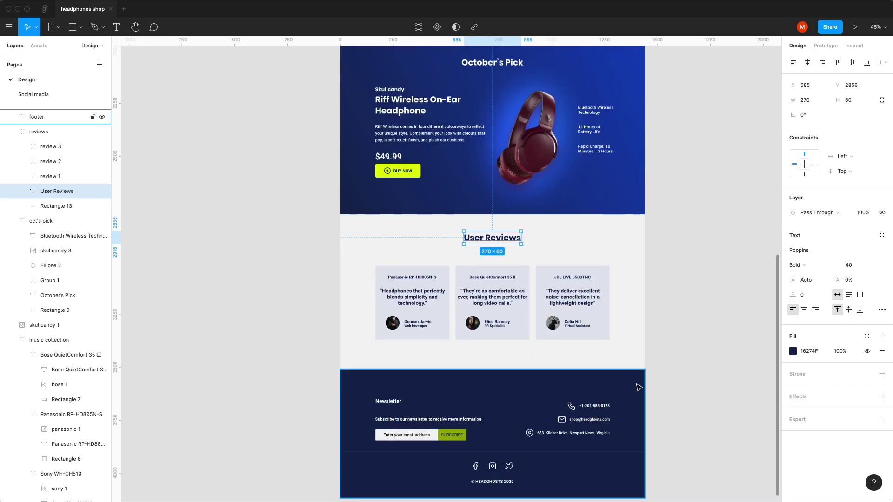
pyautogui.click(686, 377)
pyautogui.scroll(5, 493, 312)
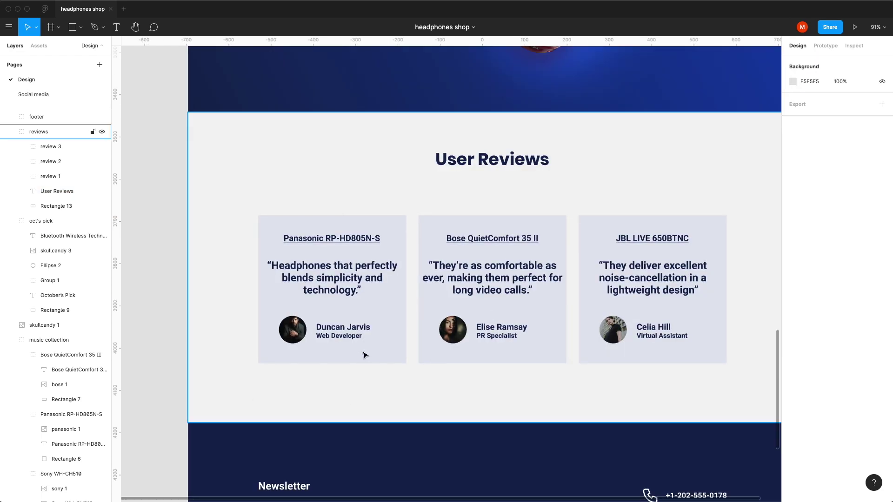
# Select the three review card backgrounds and set their corner radius to 8.
pyautogui.click(331, 290)
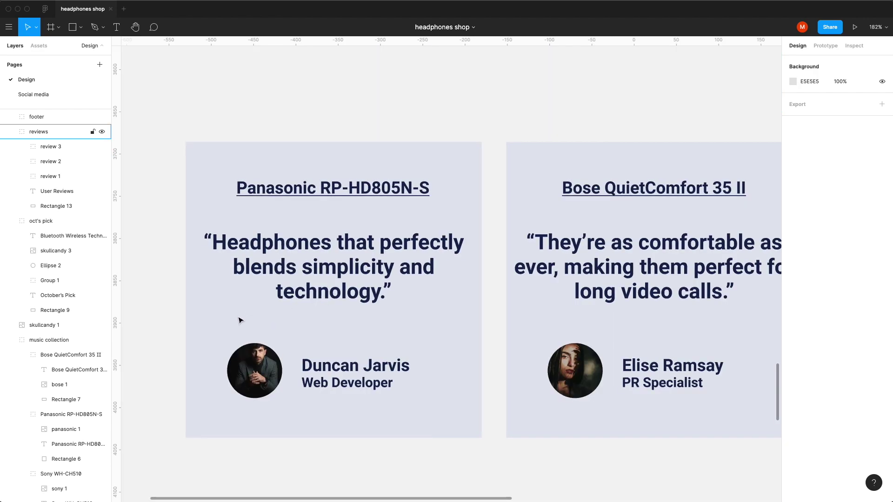
pyautogui.keyDown('super'); pyautogui.click(442, 358); pyautogui.keyUp('super')
pyautogui.keyDown('shift'); pyautogui.keyDown('super'); pyautogui.click(530, 425); pyautogui.keyUp('super'); pyautogui.keyUp('shift')
pyautogui.hscroll(3, 533, 426)
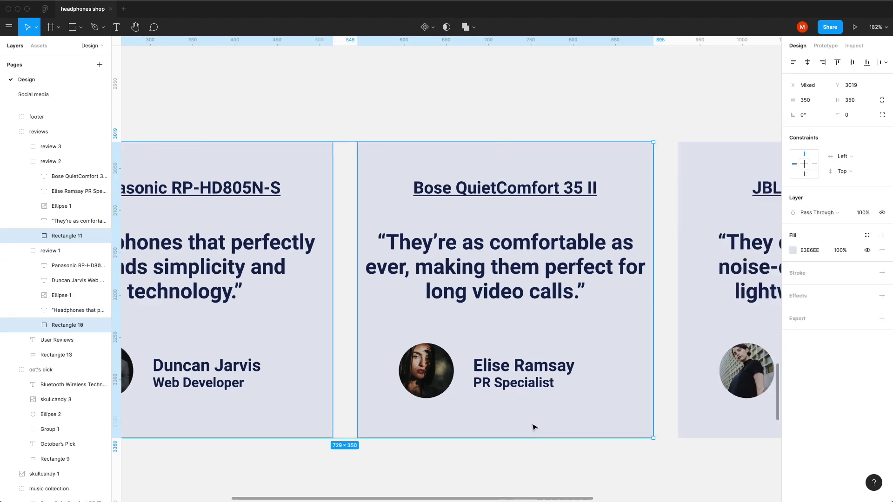
pyautogui.hscroll(2, 533, 427)
pyautogui.keyDown('shift'); pyautogui.keyDown('super'); pyautogui.click(751, 344); pyautogui.keyUp('super'); pyautogui.keyUp('shift')
pyautogui.click(848, 120)
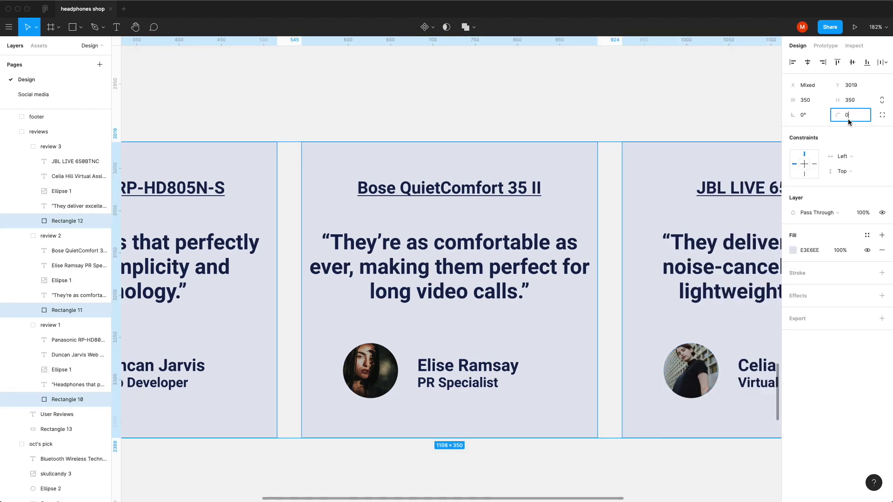
pyautogui.write('8')
pyautogui.press('Return')
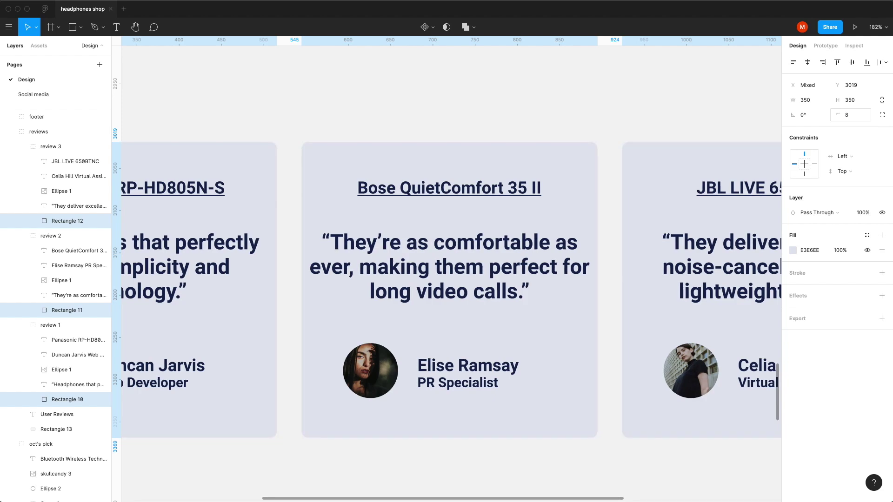
# Try corner radii of 4 and 2 on the cards before settling back on 8.
pyautogui.click(858, 119)
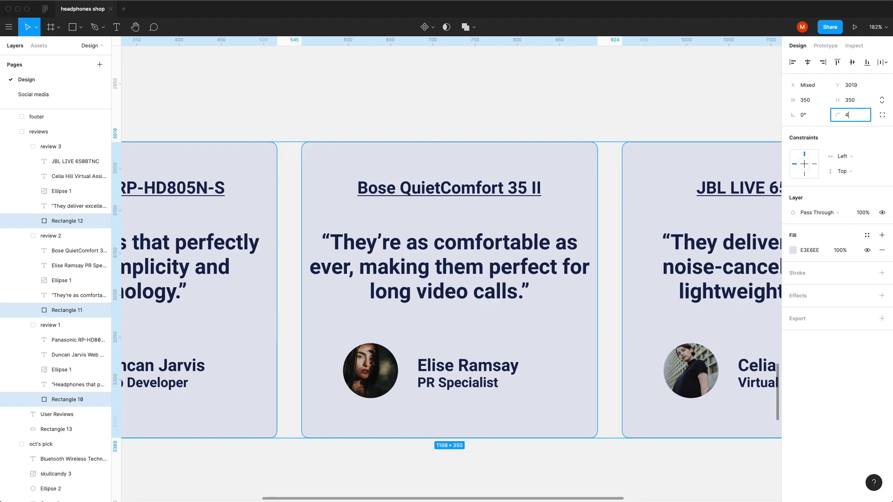
pyautogui.write('4')
pyautogui.press('Return')
pyautogui.click(857, 119)
pyautogui.press('Return')
pyautogui.click(855, 119)
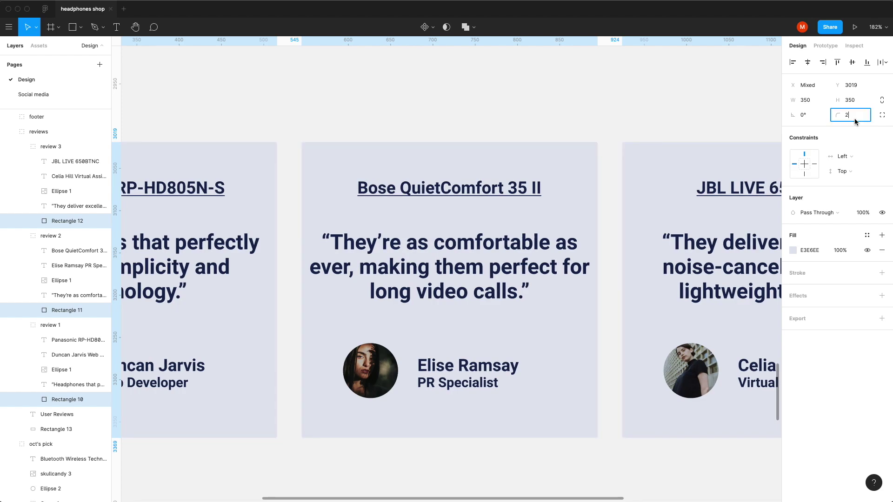
pyautogui.press('Return')
pyautogui.click(407, 124)
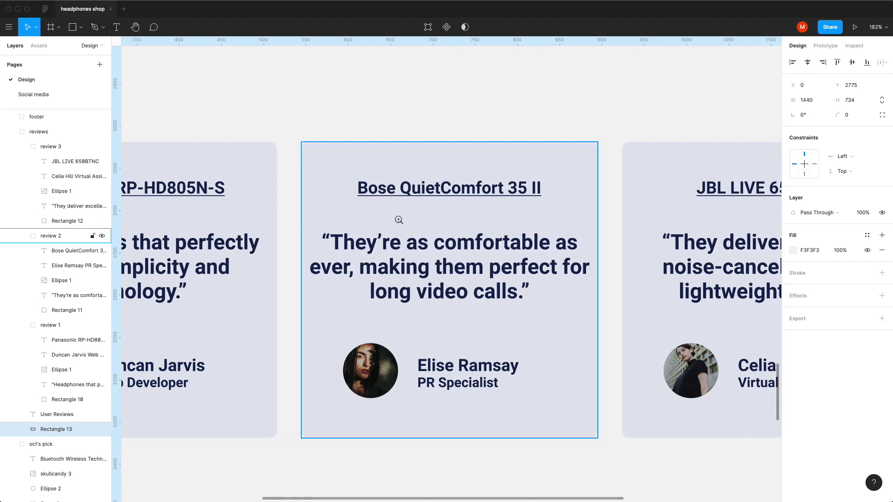
# Zoom in and inspect the quote texts of the first two review cards.
pyautogui.press('-')
pyautogui.hscroll(-2, 400, 221)
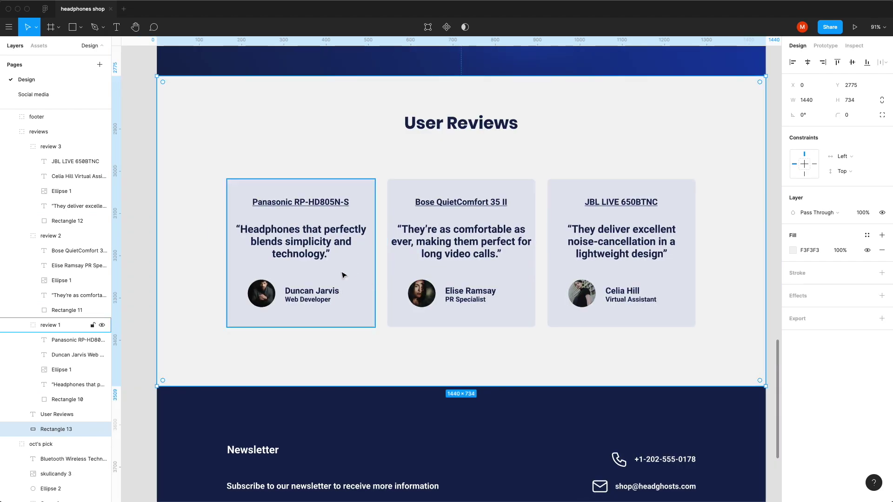
pyautogui.press('+')
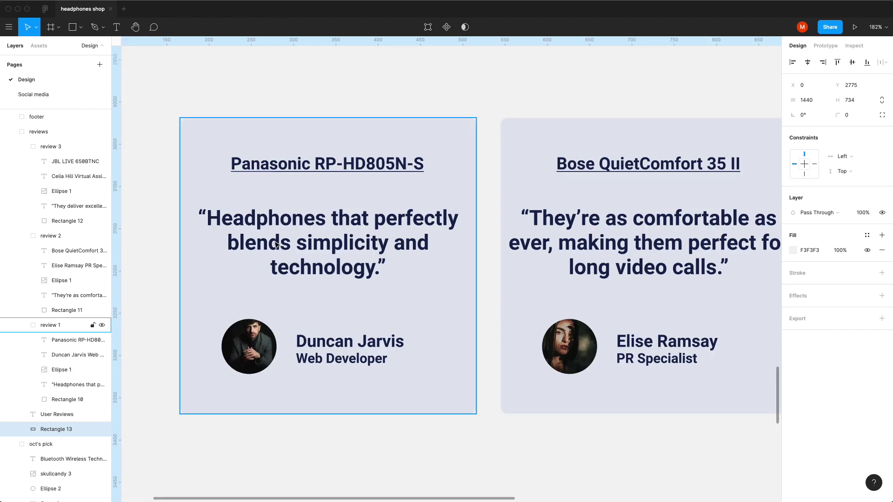
pyautogui.doubleClick(276, 244)
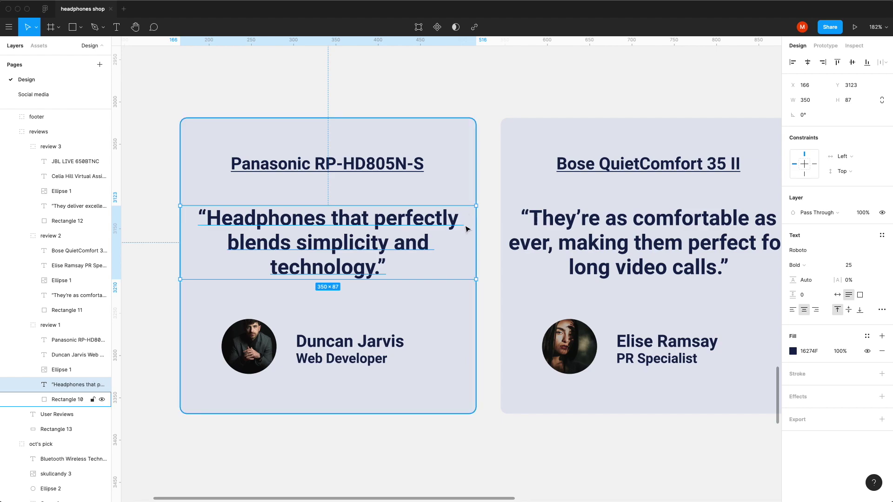
pyautogui.doubleClick(535, 253)
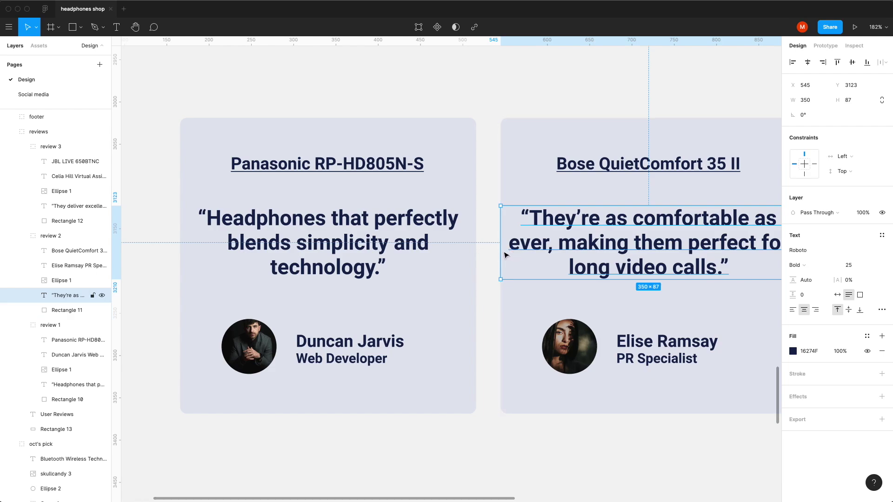
# Draw a 29×29 grey square in the gap between the first two cards, snapped to the first card's edge.
pyautogui.press('r')
pyautogui.moveTo(476, 282); pyautogui.dragTo(500, 306)
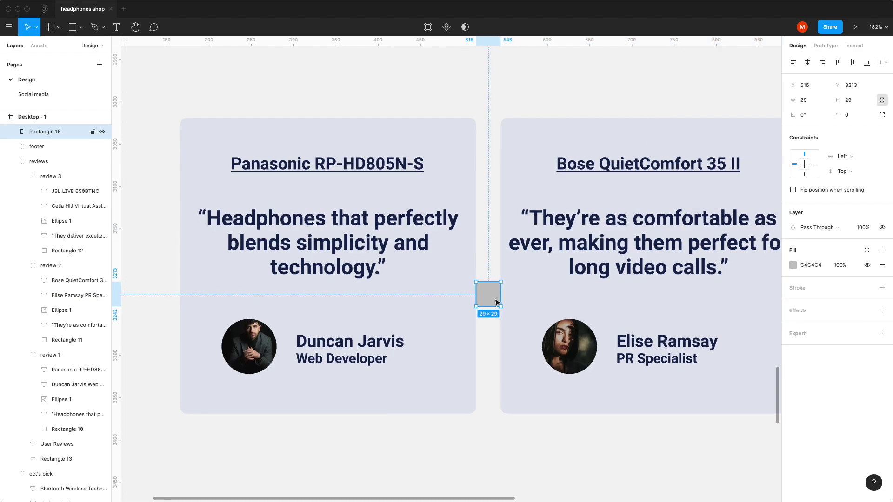
pyautogui.scroll(5, 488, 302)
pyautogui.moveTo(481, 298); pyautogui.dragTo(479, 299)
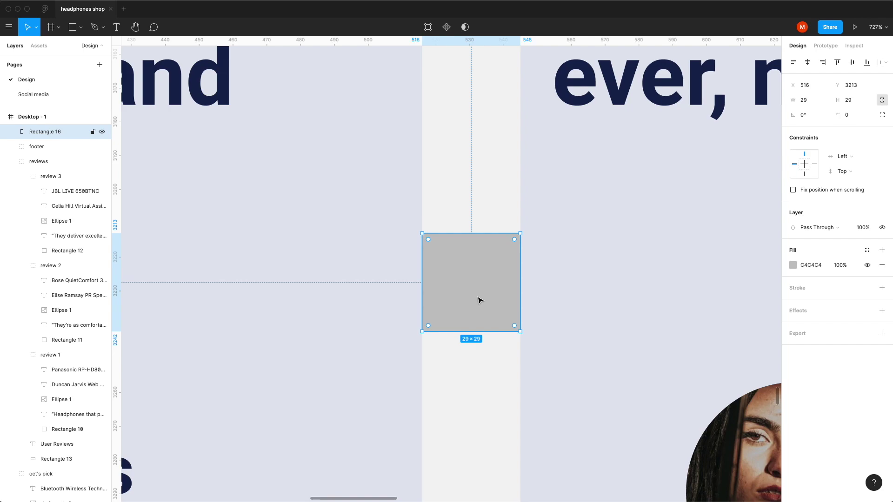
pyautogui.keyDown('alt'); pyautogui.click(478, 297); pyautogui.keyUp('alt')
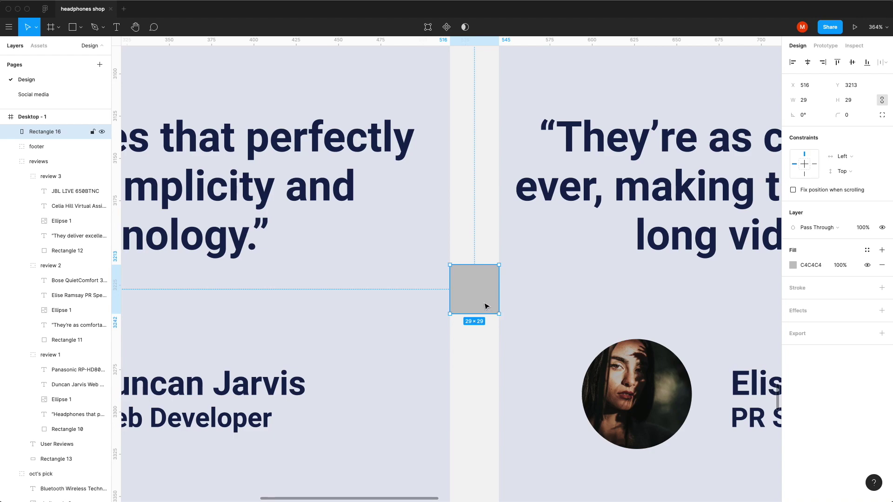
# Place two 29×29 spacer squares at the Bose card's edges and narrow its quote box against them.
pyautogui.moveTo(478, 307); pyautogui.dragTo(524, 217)
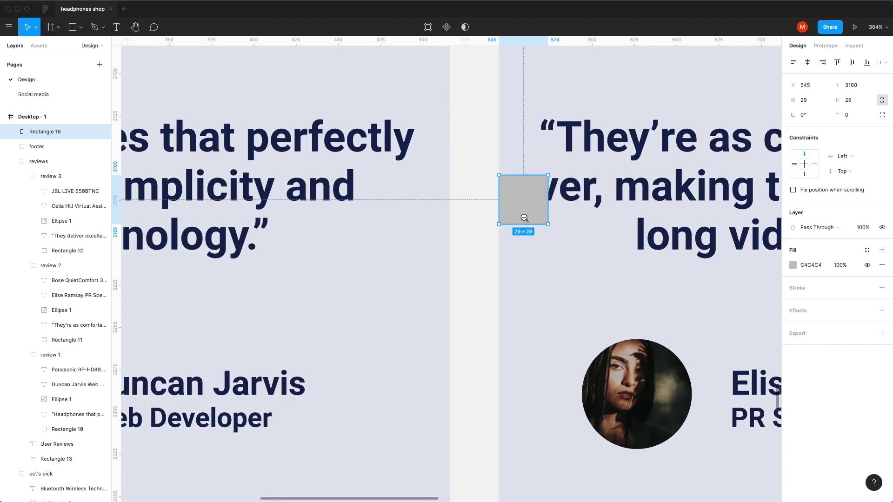
pyautogui.scroll(-5, 524, 217)
pyautogui.hscroll(5, 522, 207)
pyautogui.press('super+d')
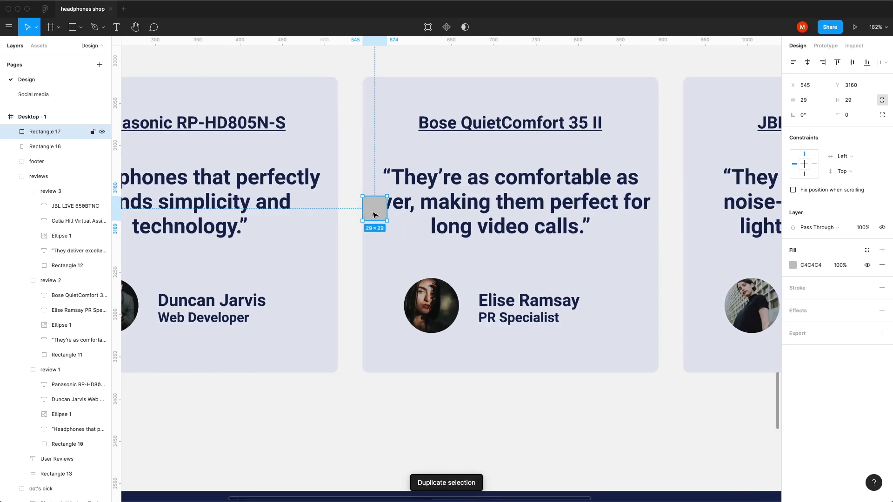
pyautogui.moveTo(367, 216); pyautogui.dragTo(633, 214)
pyautogui.click(650, 190)
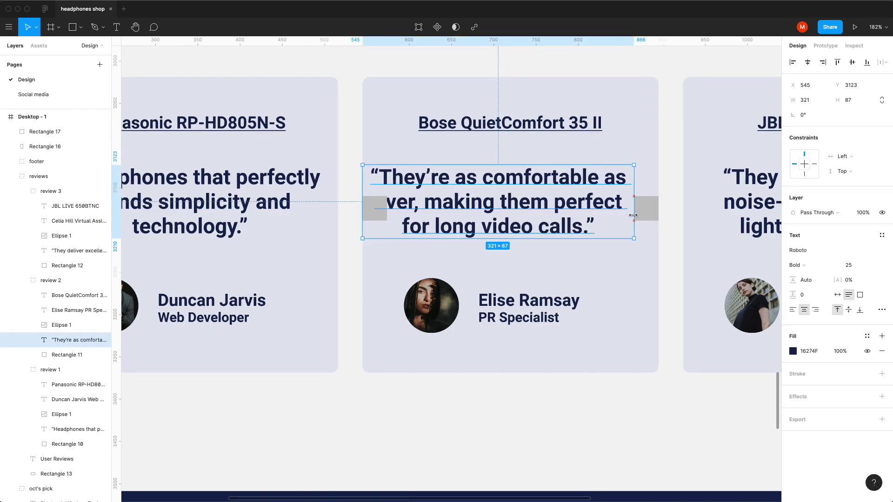
pyautogui.moveTo(360, 203); pyautogui.dragTo(388, 211)
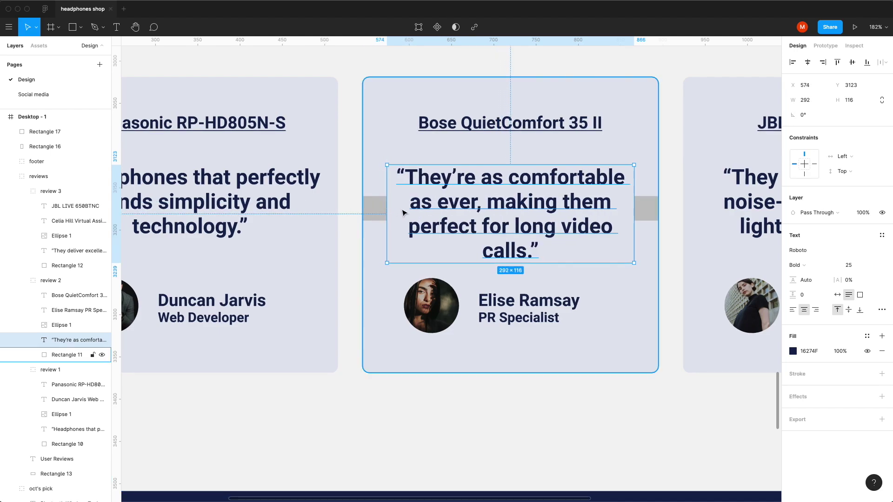
# Move both spacers onto the Panasonic card's edges, undoing the attempted quote change.
pyautogui.click(379, 219)
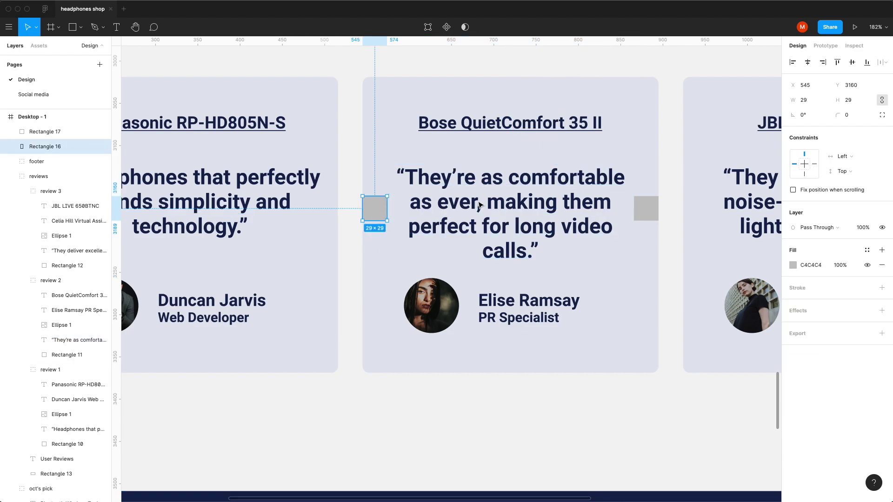
pyautogui.keyDown('shift'); pyautogui.click(650, 215); pyautogui.keyUp('shift')
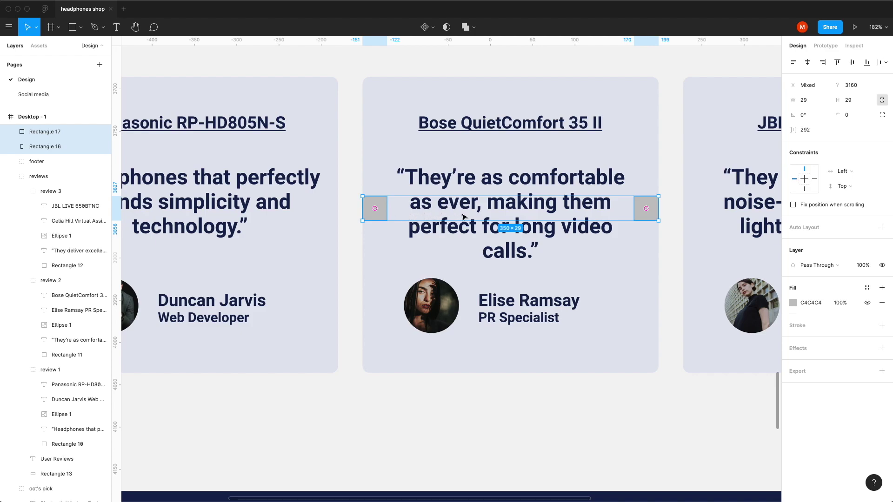
pyautogui.hscroll(-5, 458, 235)
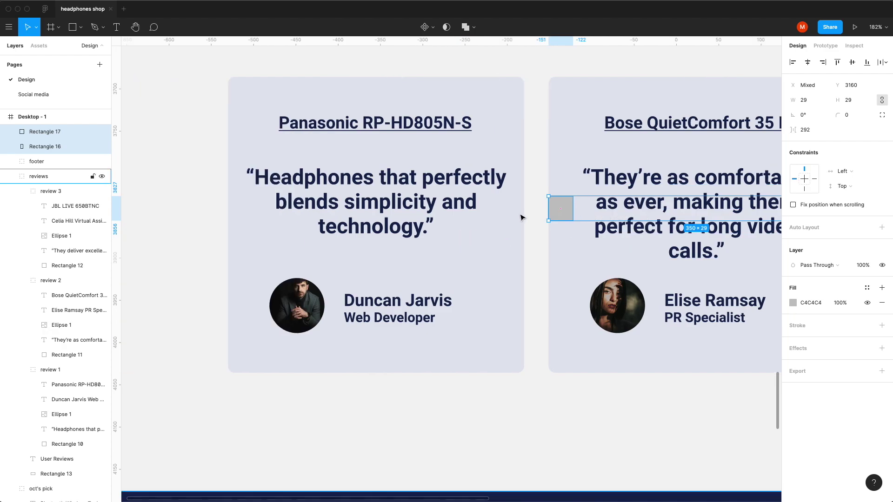
pyautogui.moveTo(561, 218); pyautogui.dragTo(241, 221)
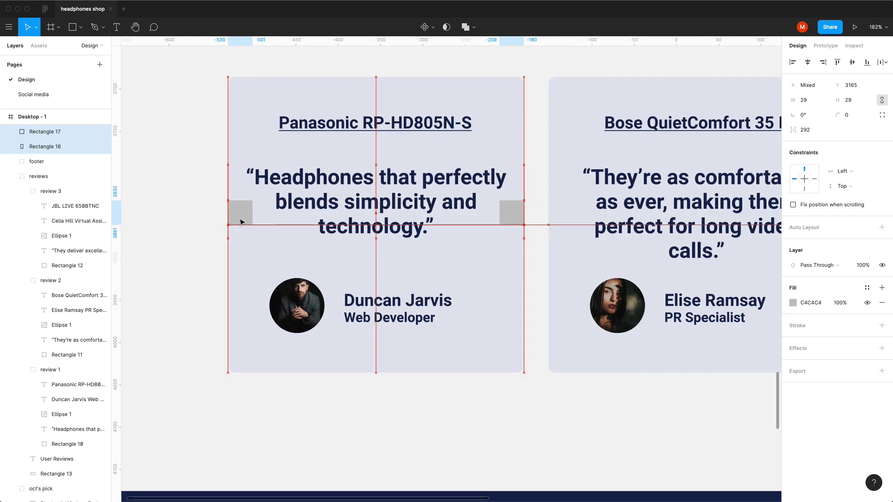
pyautogui.click(328, 196)
pyautogui.hotkey('ctrl', 'z')
# Move the spacers onto the JBL card and trim its quote box to 292 px wide.
pyautogui.hotkey('ctrl', '-')
pyautogui.moveTo(512, 213); pyautogui.dragTo(714, 219)
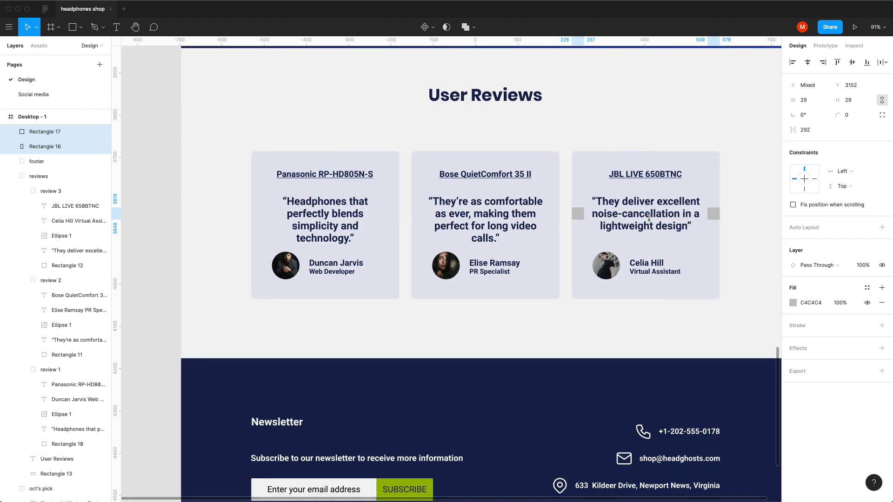
pyautogui.click(585, 225)
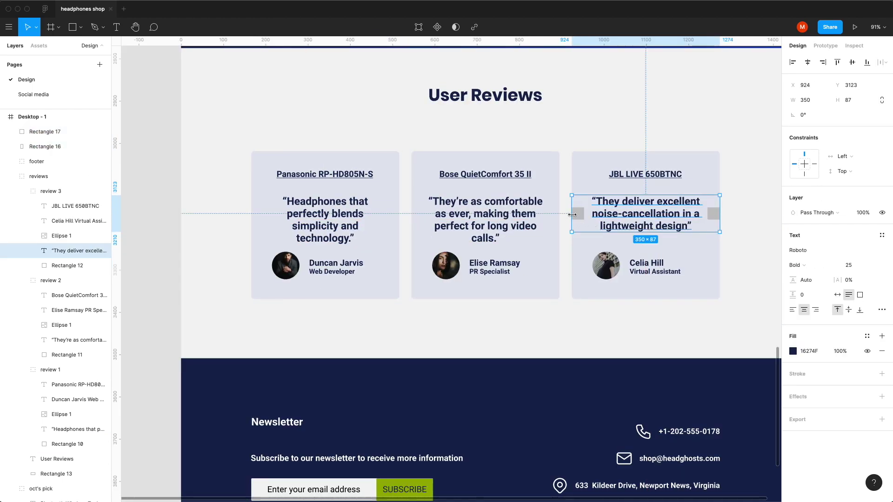
pyautogui.moveTo(572, 218); pyautogui.dragTo(584, 219)
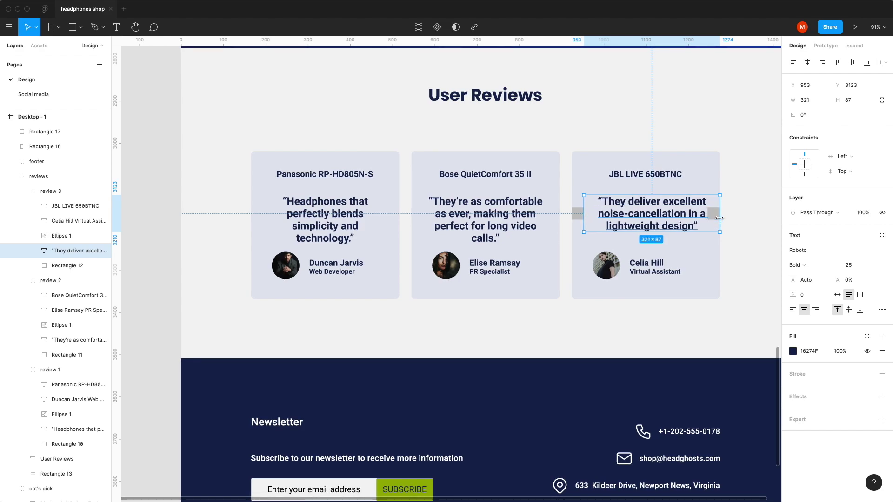
pyautogui.moveTo(715, 221); pyautogui.dragTo(707, 221)
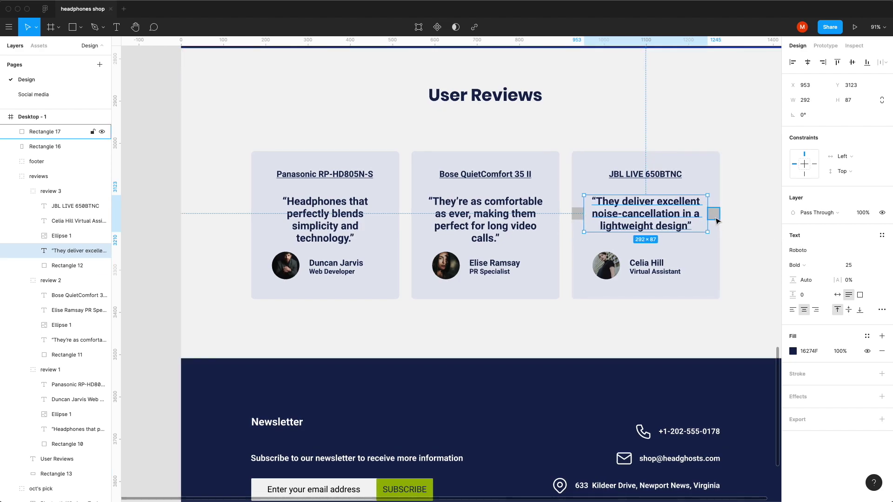
# Delete both temporary spacer squares.
pyautogui.click(714, 217)
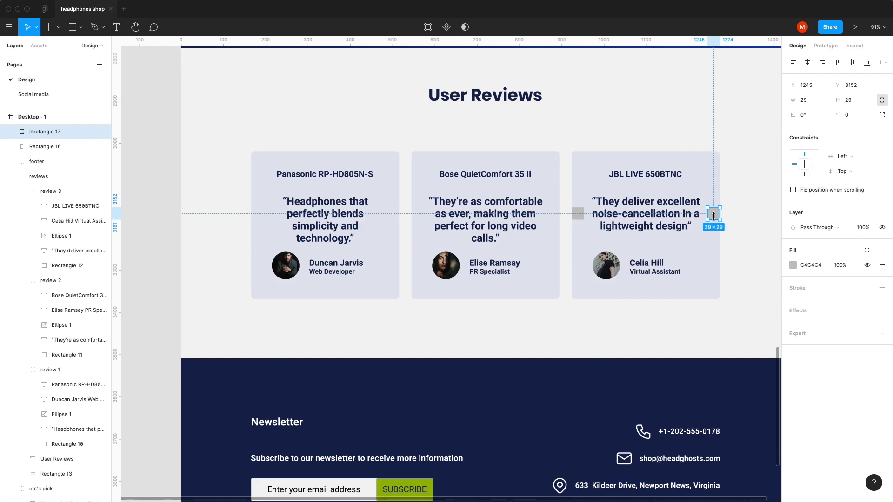
pyautogui.keyDown('shift'); pyautogui.click(578, 214); pyautogui.keyUp('shift')
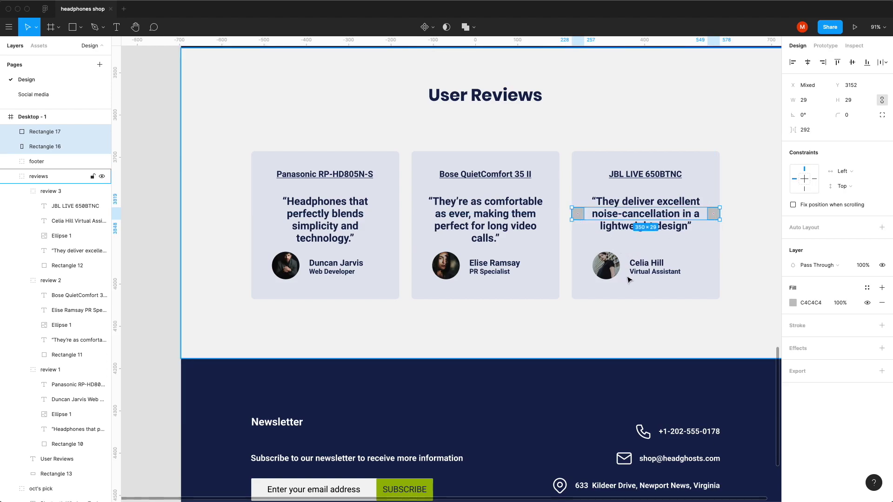
pyautogui.press('Delete')
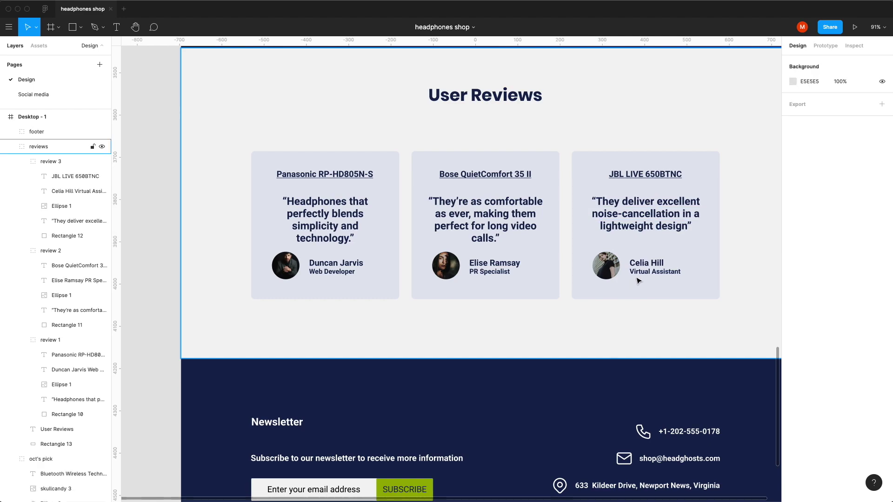
# Move the Panasonic, Bose and JBL reviewer photos down to centre on each card's bottom edge.
pyautogui.click(285, 274)
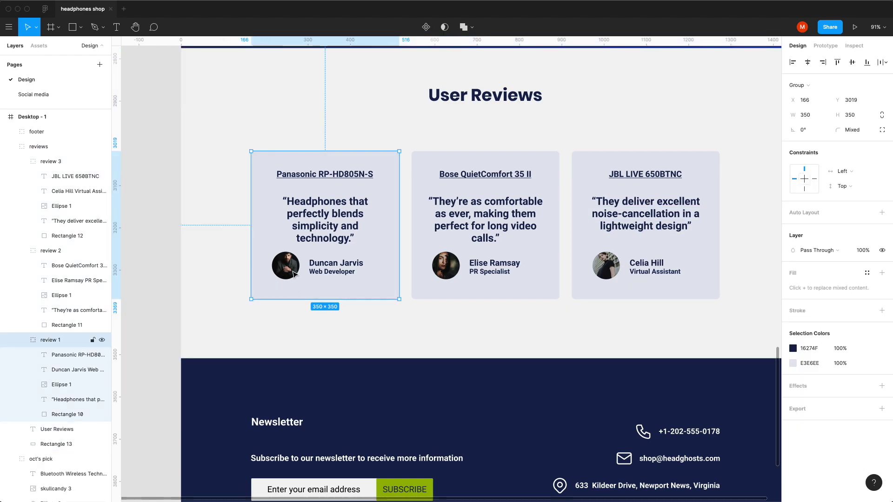
pyautogui.doubleClick(293, 273)
pyautogui.moveTo(293, 273); pyautogui.dragTo(337, 307)
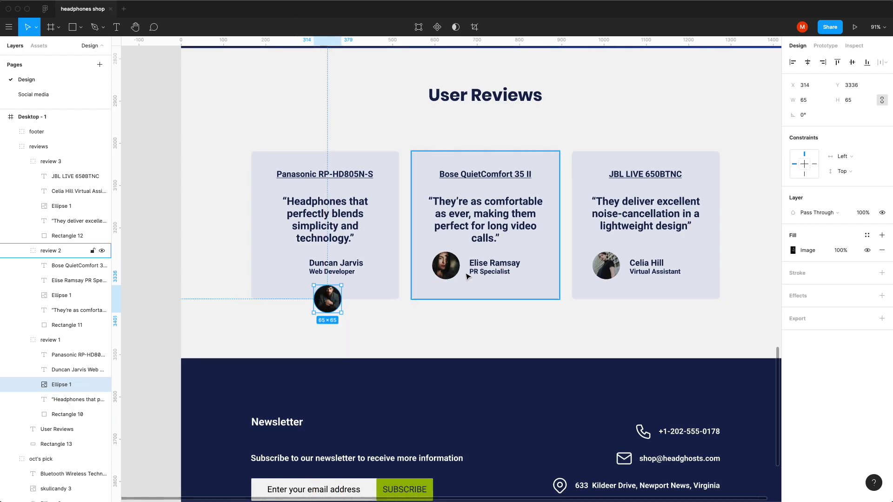
pyautogui.doubleClick(450, 272)
pyautogui.moveTo(451, 272); pyautogui.dragTo(489, 301)
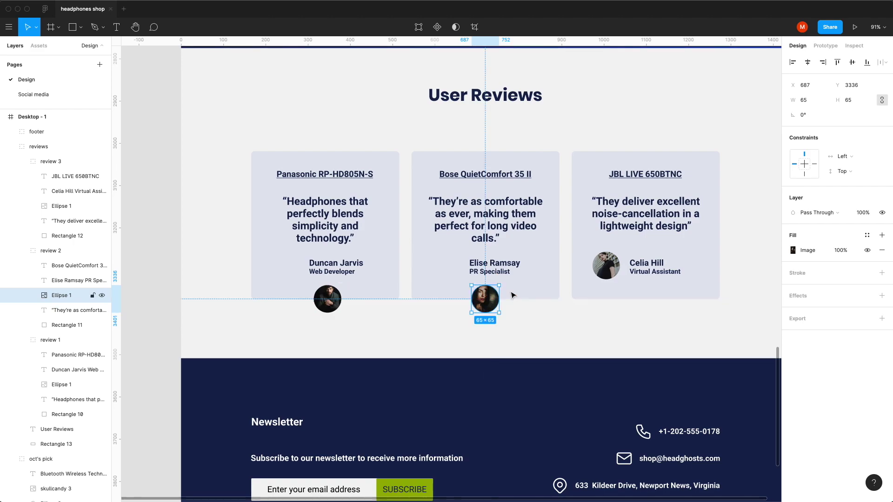
pyautogui.doubleClick(606, 266)
pyautogui.moveTo(606, 269); pyautogui.dragTo(645, 300)
# Centre-align the JBL and Bose reviewer name and title text within their cards.
pyautogui.click(651, 267)
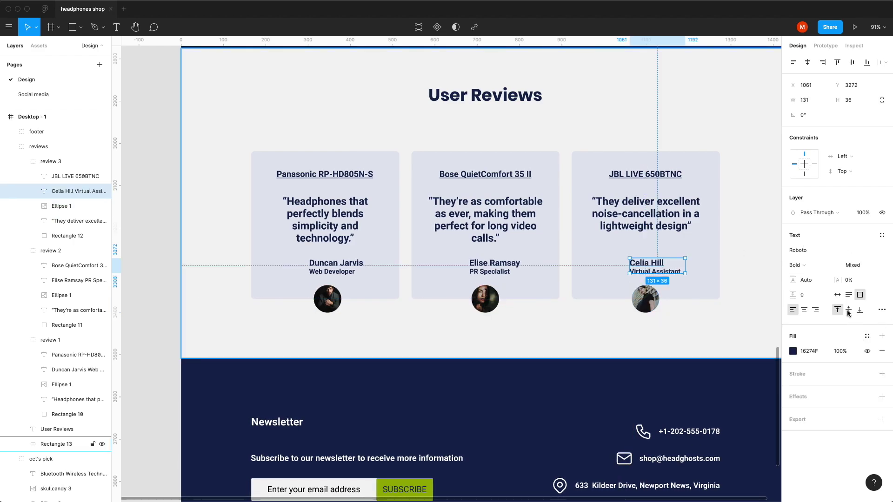
pyautogui.click(807, 313)
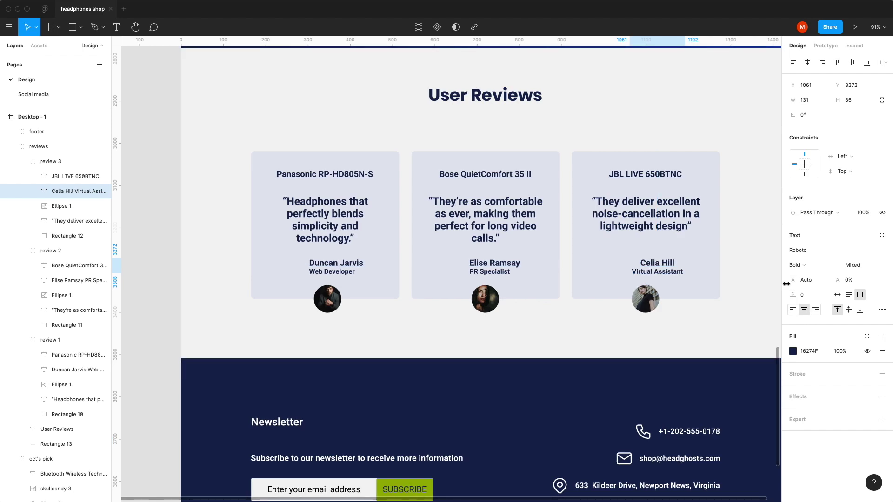
pyautogui.keyDown('shift'); pyautogui.click(653, 247); pyautogui.keyUp('shift')
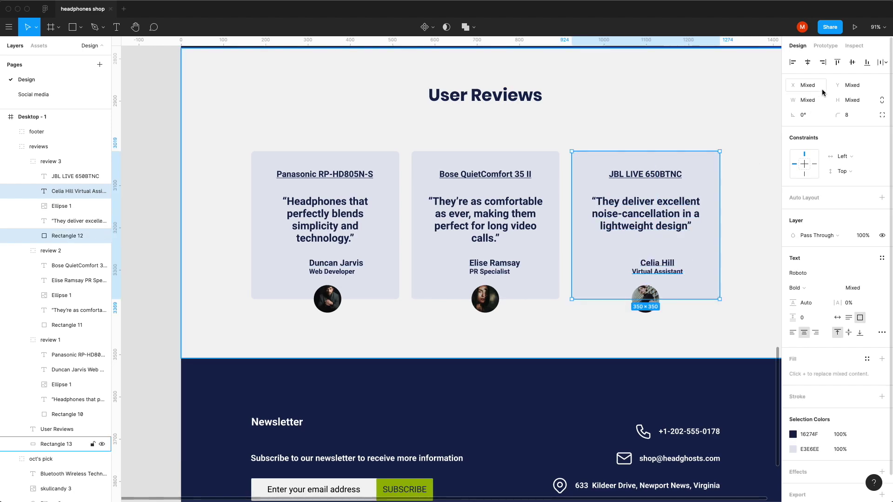
pyautogui.click(807, 62)
pyautogui.click(486, 267)
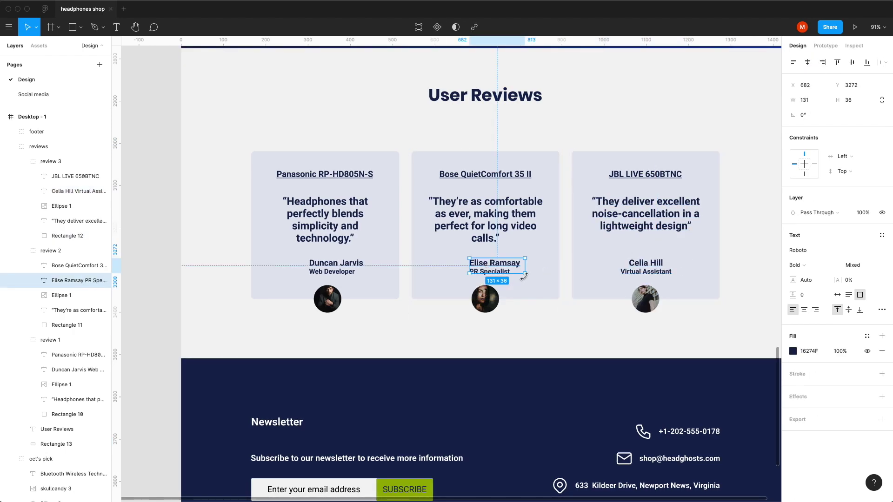
pyautogui.keyDown('shift'); pyautogui.click(540, 294); pyautogui.keyUp('shift')
pyautogui.click(804, 332)
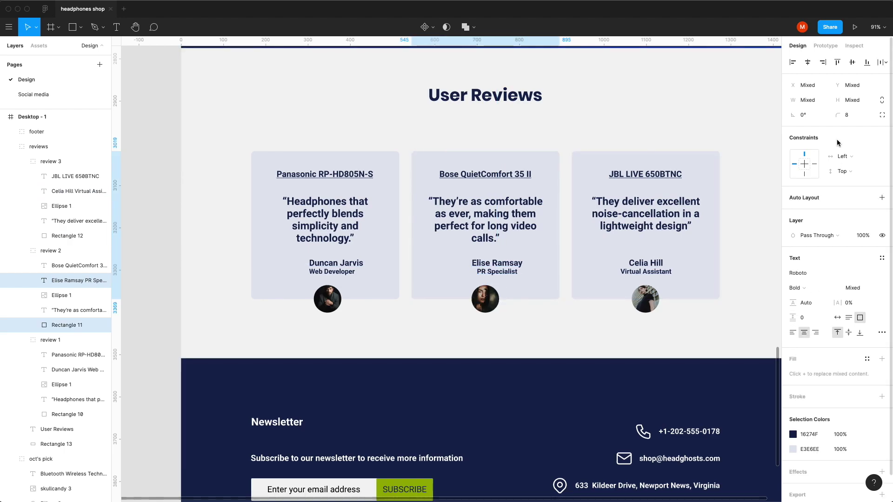
pyautogui.click(334, 268)
pyautogui.keyDown('shift'); pyautogui.click(379, 294); pyautogui.keyUp('shift')
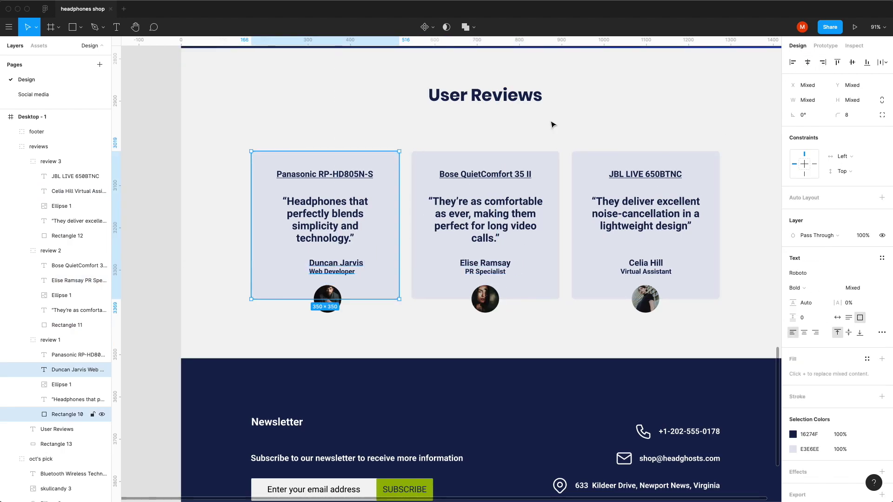
pyautogui.click(808, 62)
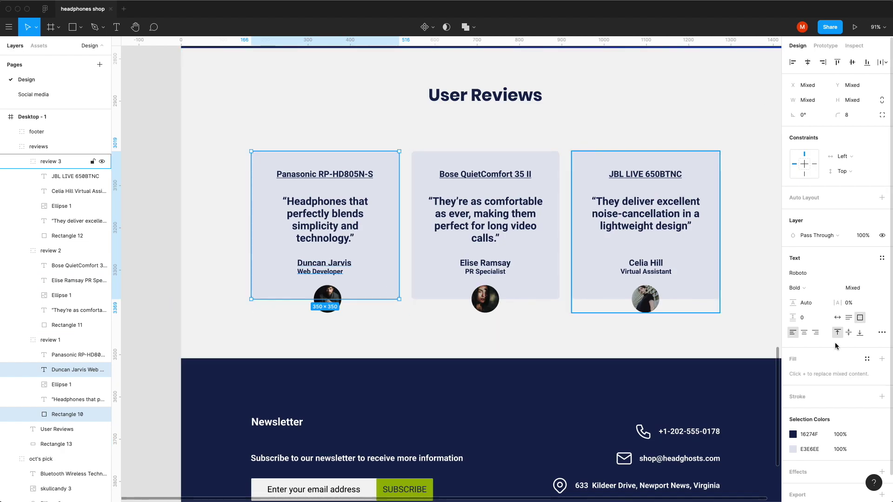
pyautogui.click(806, 335)
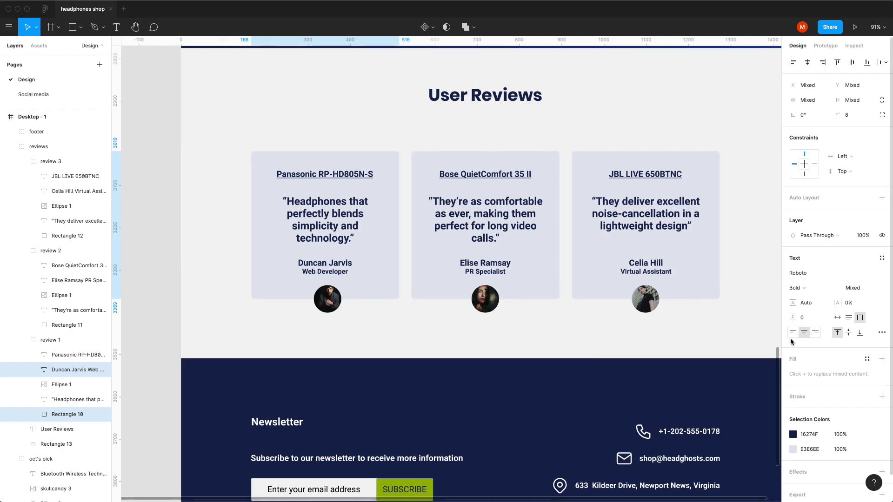
pyautogui.click(163, 314)
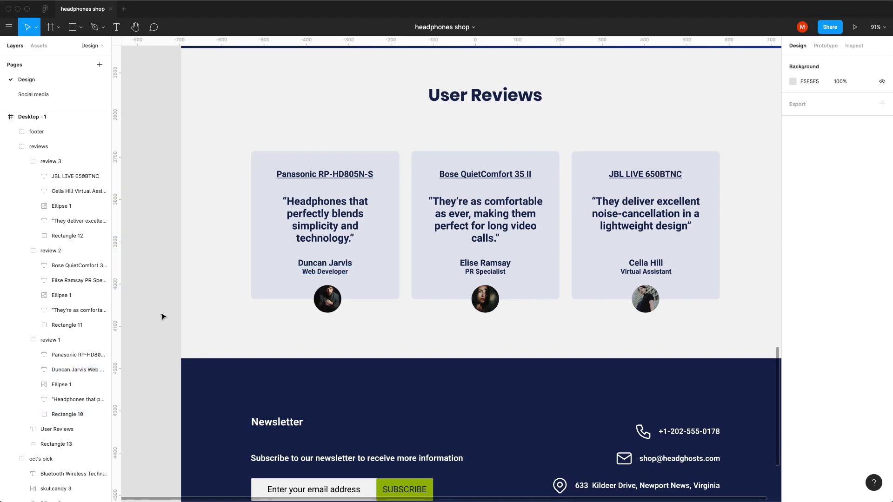
pyautogui.keyDown('super'); pyautogui.click(325, 266); pyautogui.keyUp('super')
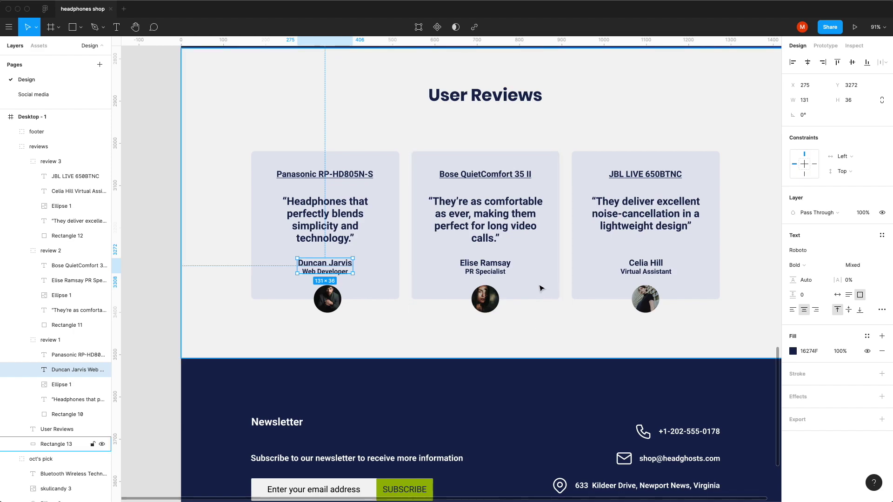
# Fade the three reviewer name texts to 40% opacity.
pyautogui.keyDown('shift'); pyautogui.keyDown('super'); pyautogui.click(493, 267); pyautogui.keyUp('super'); pyautogui.keyUp('shift')
pyautogui.keyDown('shift'); pyautogui.keyDown('super'); pyautogui.click(659, 271); pyautogui.keyUp('super'); pyautogui.keyUp('shift')
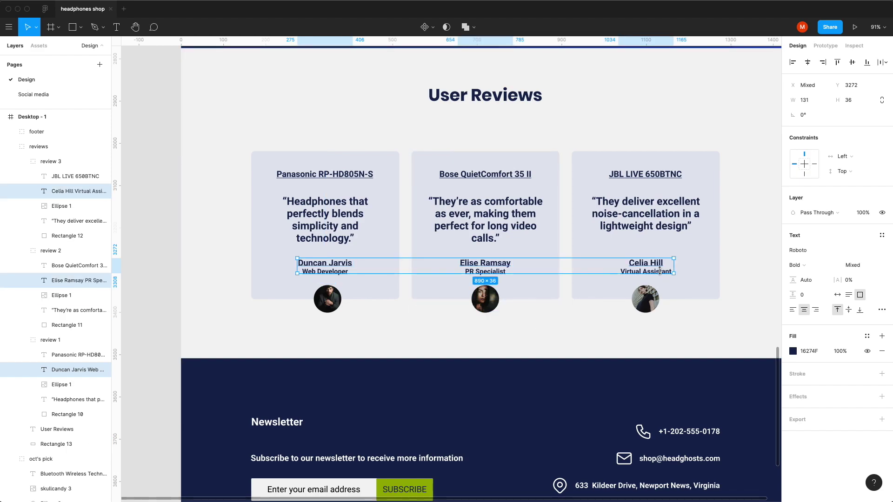
pyautogui.press('5')
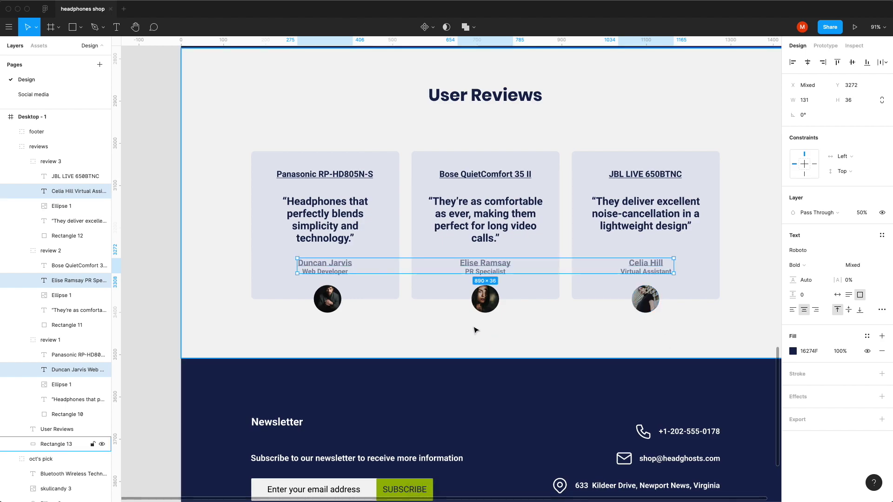
pyautogui.press('4')
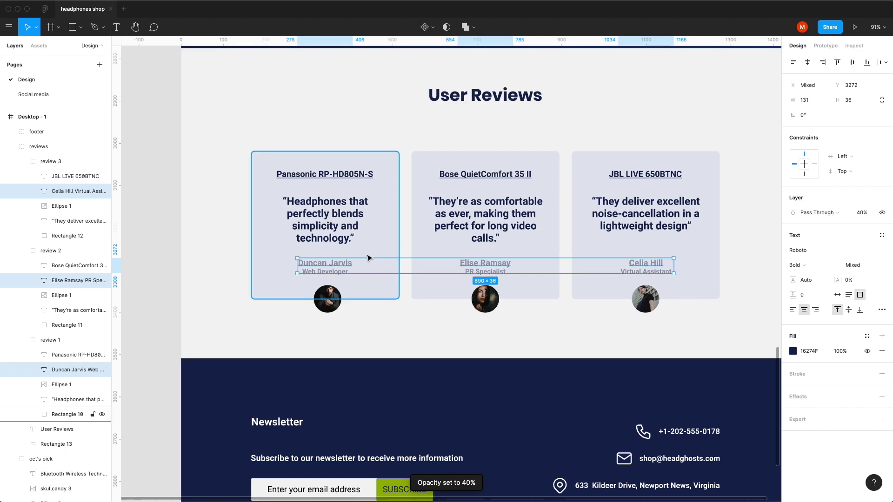
# Change the Panasonic, Bose and JBL product titles' fill to bright blue 1F56D6.
pyautogui.click(335, 174)
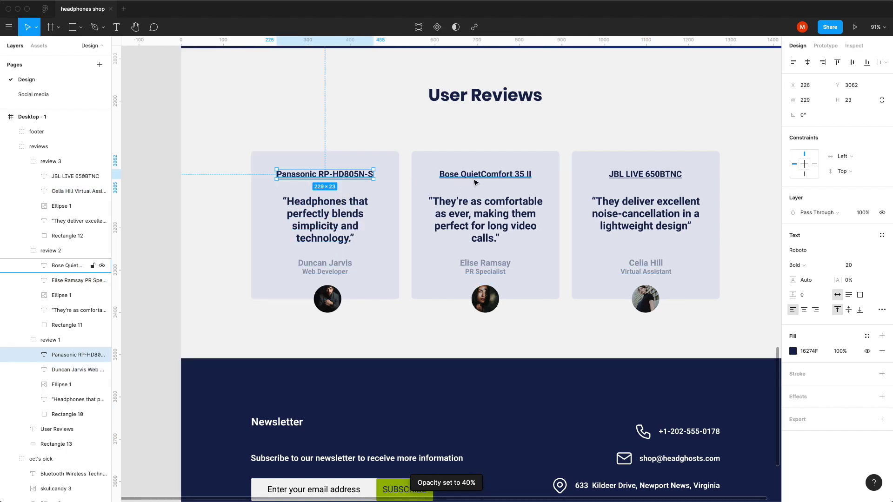
pyautogui.keyDown('shift'); pyautogui.click(485, 175); pyautogui.keyUp('shift')
pyautogui.keyDown('shift'); pyautogui.click(645, 178); pyautogui.keyUp('shift')
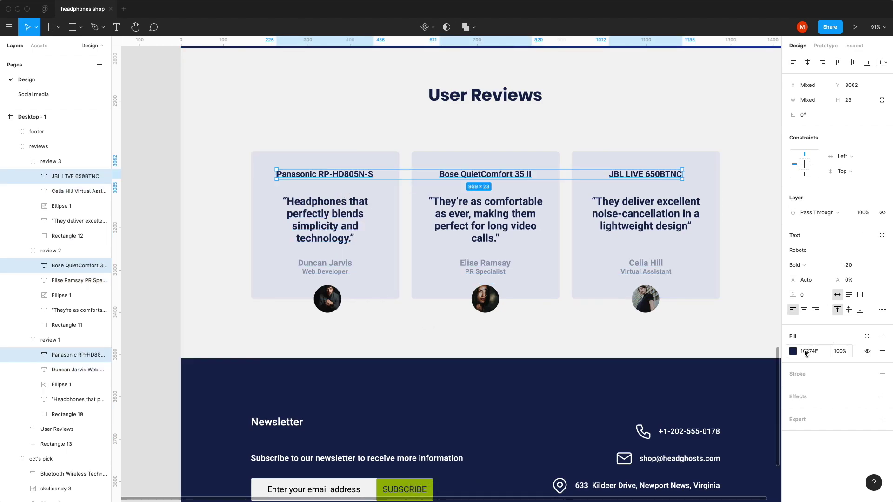
pyautogui.click(792, 351)
pyautogui.click(684, 399)
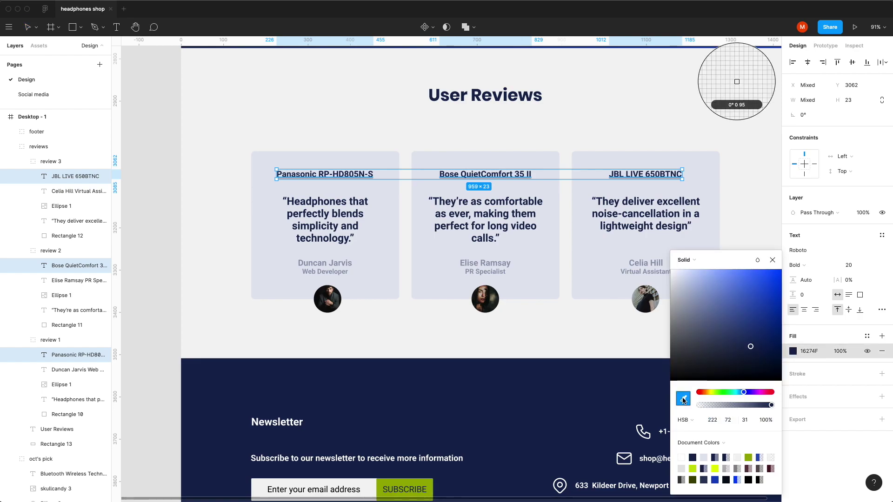
pyautogui.moveTo(766, 316); pyautogui.dragTo(765, 288)
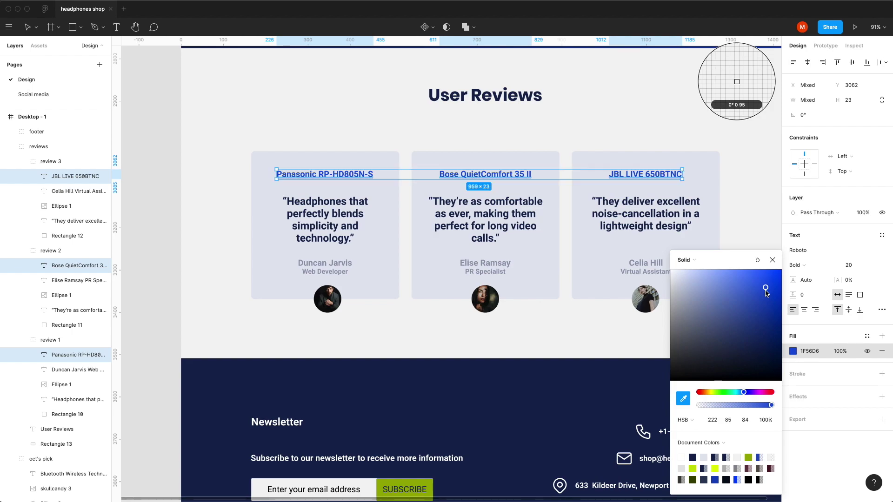
pyautogui.press('Escape')
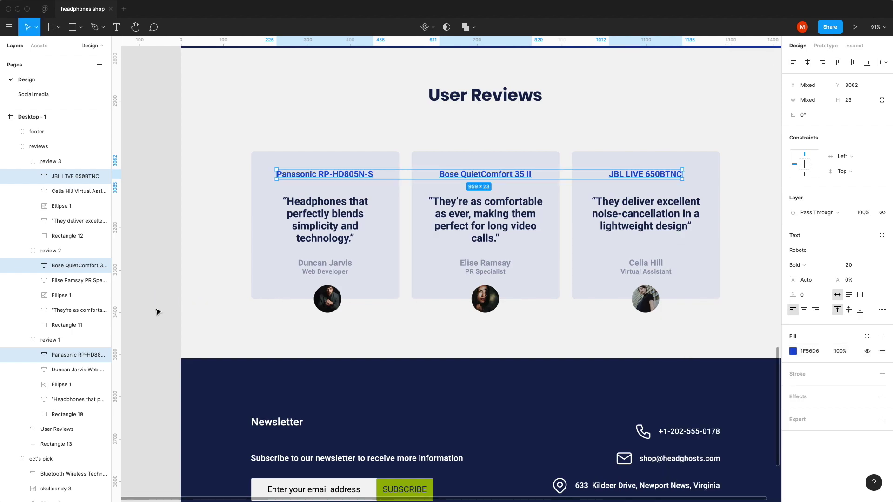
pyautogui.click(158, 311)
pyautogui.scroll(-5, 158, 316)
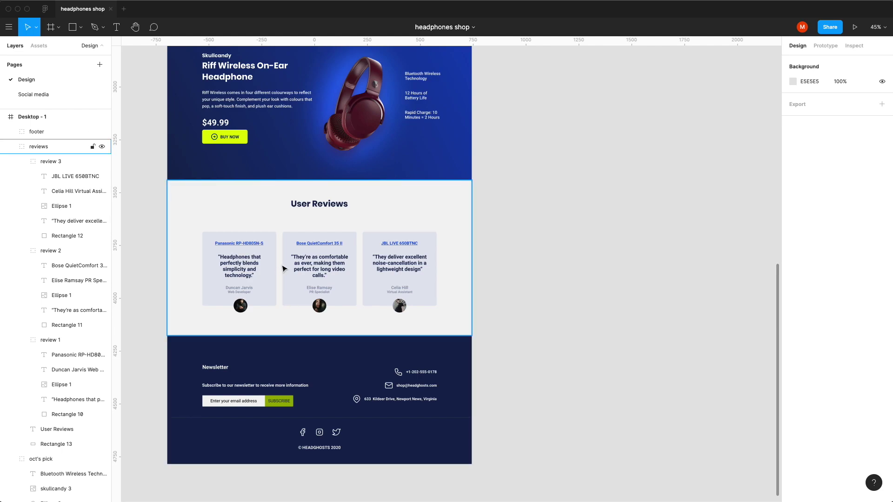
# Even out the spacing above the Music Collection and User Reviews headings.
pyautogui.click(327, 208)
pyautogui.moveTo(327, 207); pyautogui.dragTo(327, 222)
pyautogui.scroll(10, 327, 222)
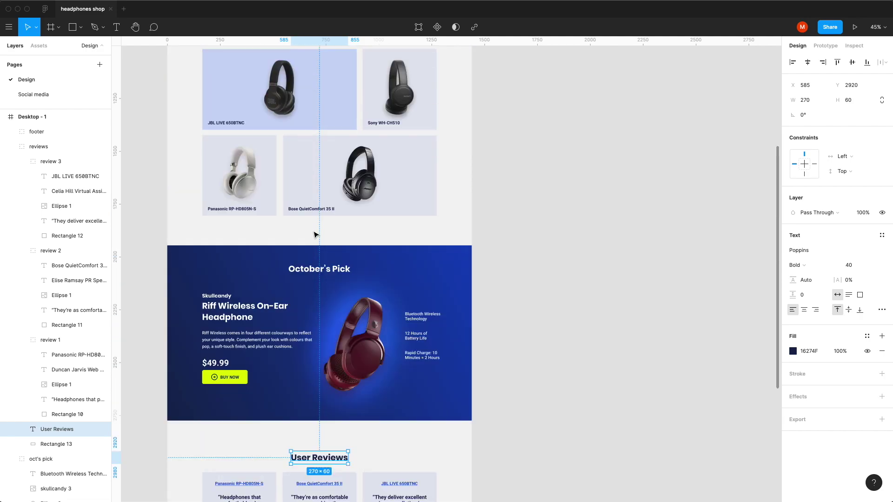
pyautogui.click(320, 183)
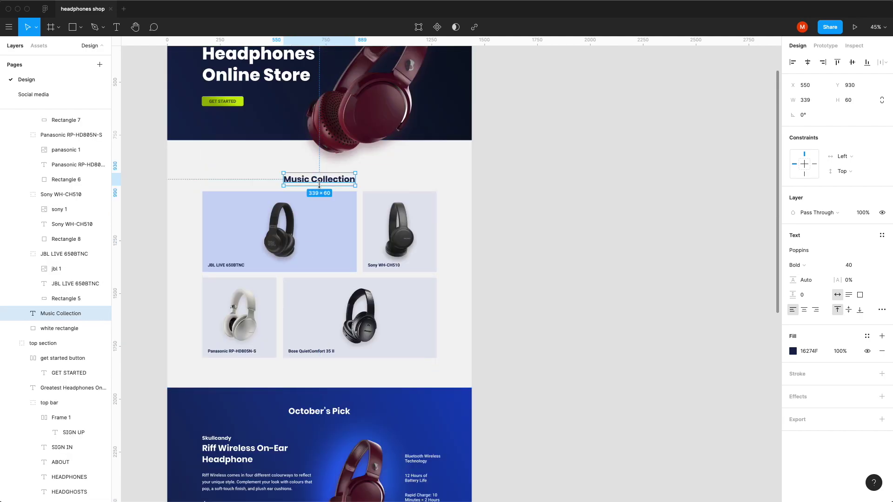
pyautogui.moveTo(333, 184); pyautogui.dragTo(333, 179)
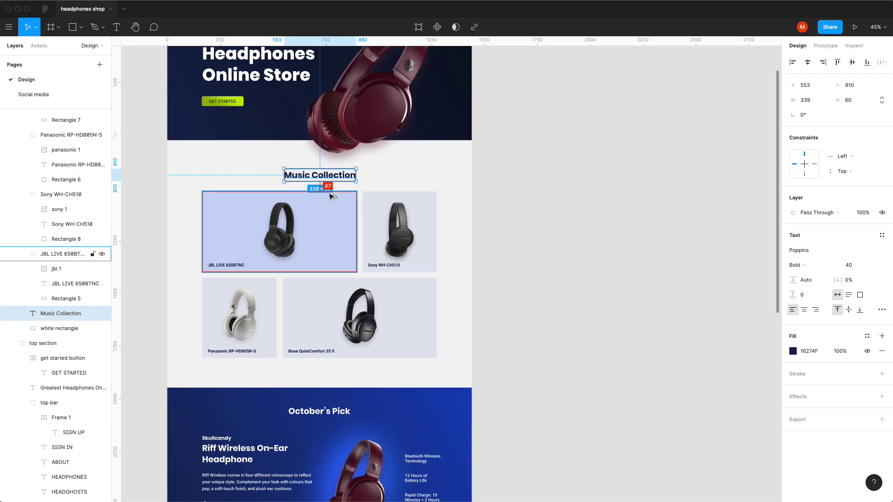
pyautogui.press('Up')
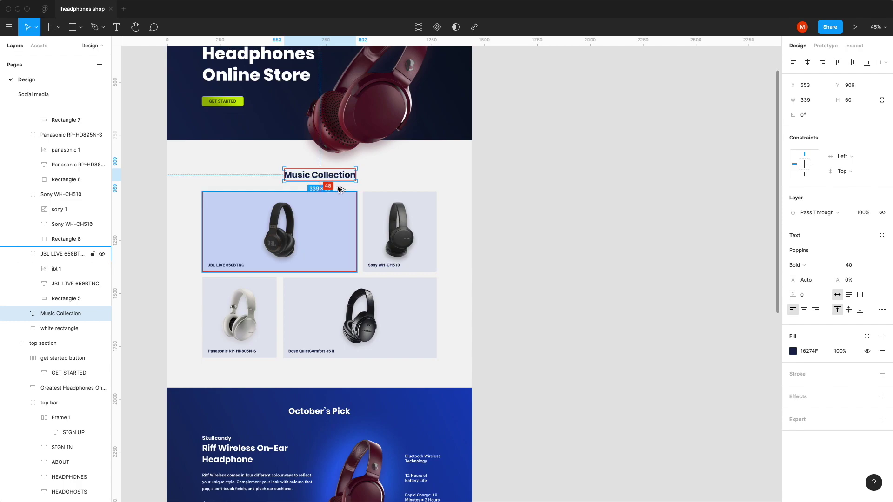
pyautogui.scroll(-5, 335, 197)
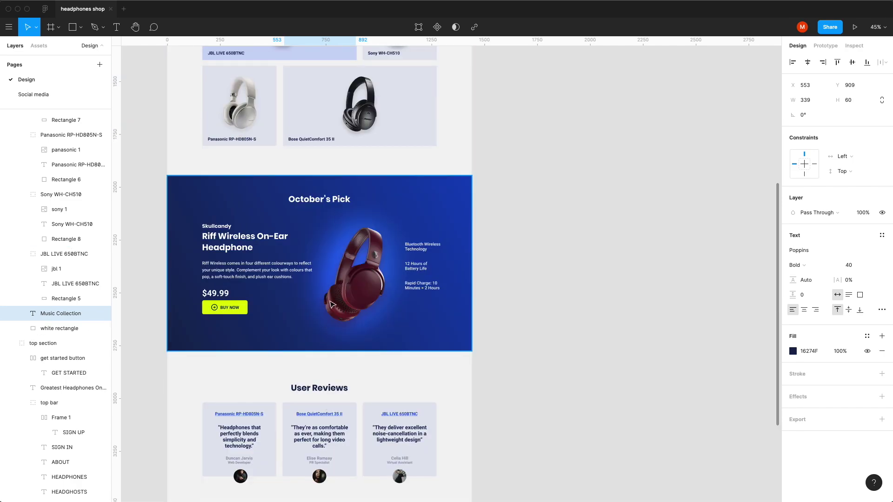
pyautogui.click(321, 390)
pyautogui.press('alt')
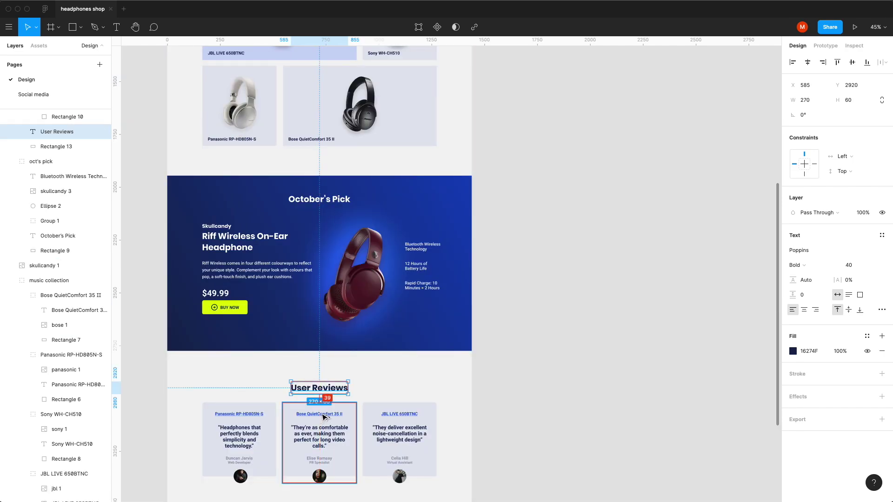
pyautogui.press('Down')
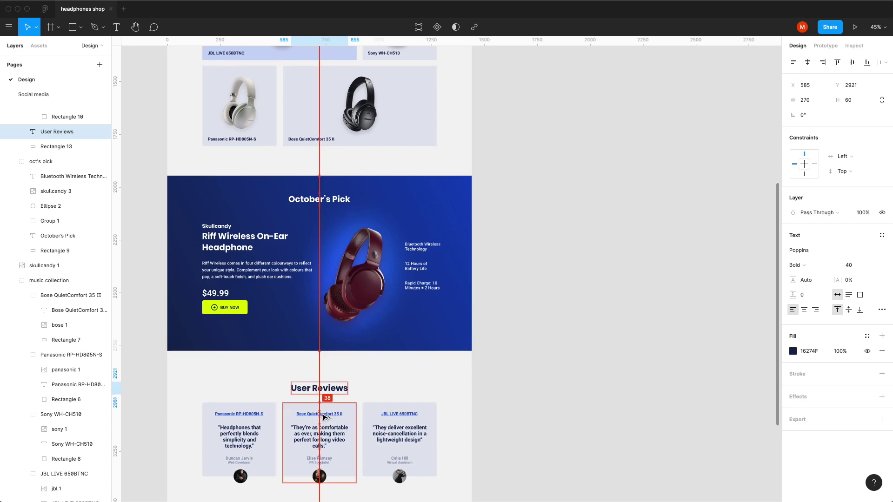
pyautogui.scroll(-5, 467, 382)
pyautogui.hotkey('shift', 'Up')
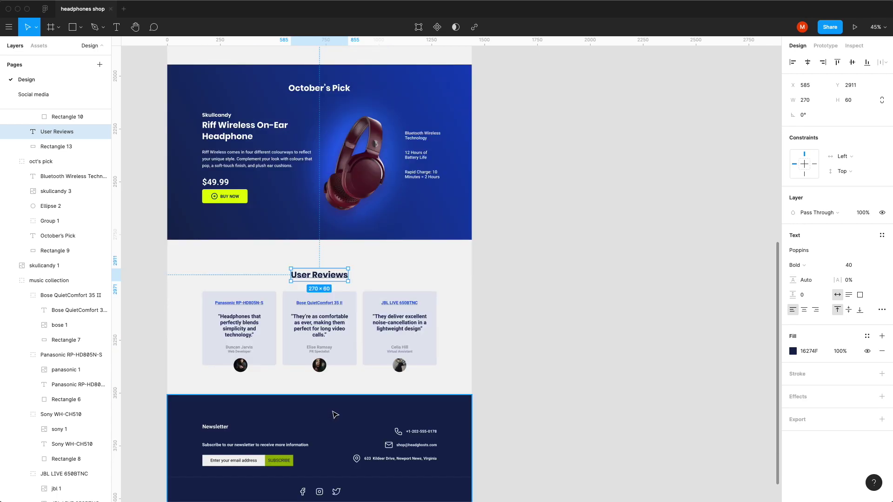
# Lower the top edge of the reviews background rectangle.
pyautogui.moveTo(504, 392); pyautogui.dragTo(181, 285)
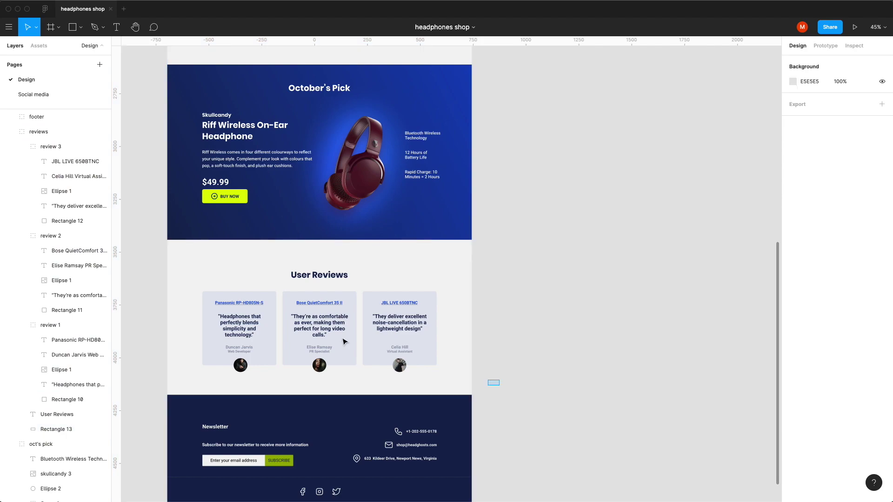
pyautogui.click(193, 263)
pyautogui.click(394, 261)
pyautogui.moveTo(316, 239); pyautogui.dragTo(316, 258)
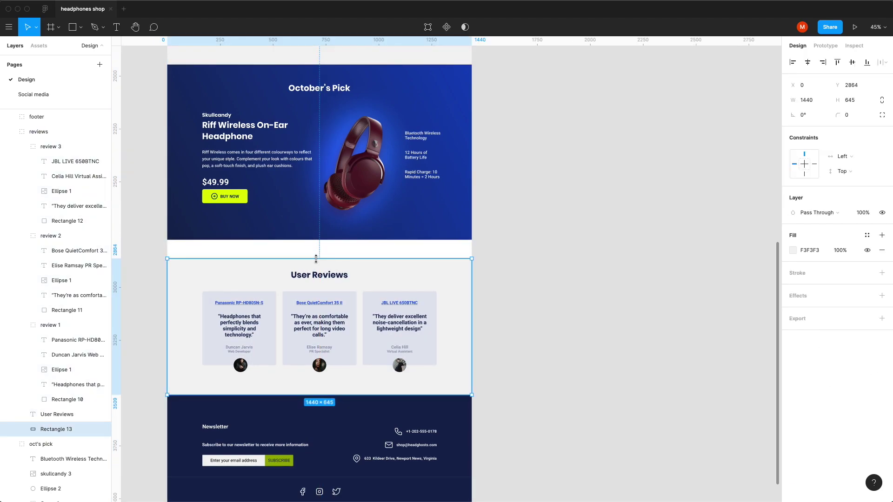
pyautogui.click(478, 375)
# Move the footer up to close the white gap and restore its bottom edge.
pyautogui.click(421, 285)
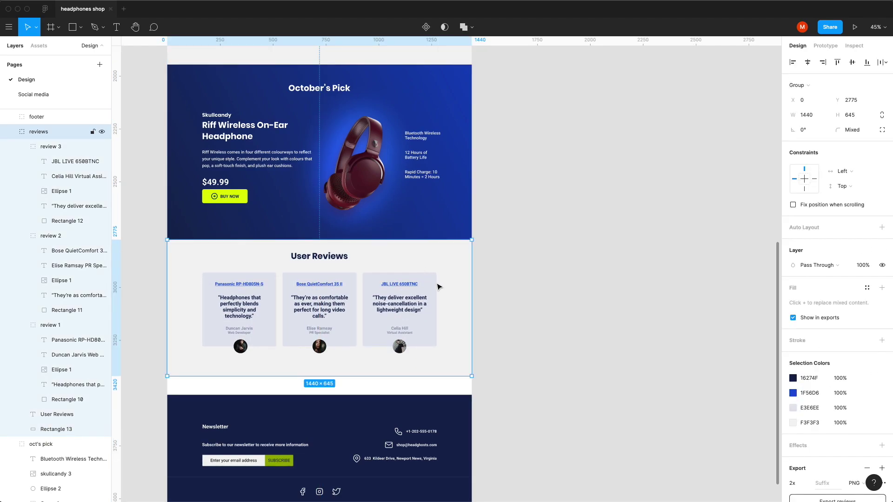
pyautogui.scroll(-4, 495, 453)
pyautogui.moveTo(495, 453); pyautogui.dragTo(160, 330)
pyautogui.moveTo(200, 335); pyautogui.dragTo(199, 315)
pyautogui.moveTo(354, 423); pyautogui.dragTo(353, 442)
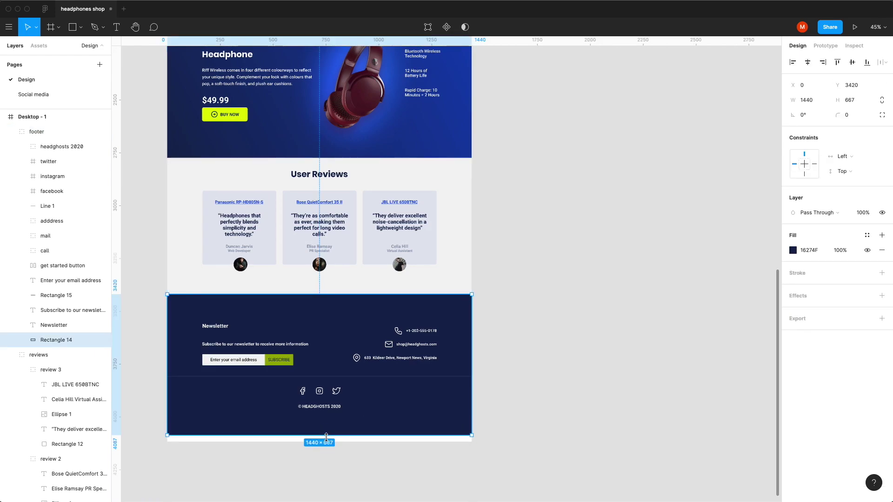
pyautogui.press('Escape')
pyautogui.keyDown('ctrl'); pyautogui.scroll(5, 235, 370); pyautogui.keyUp('ctrl')
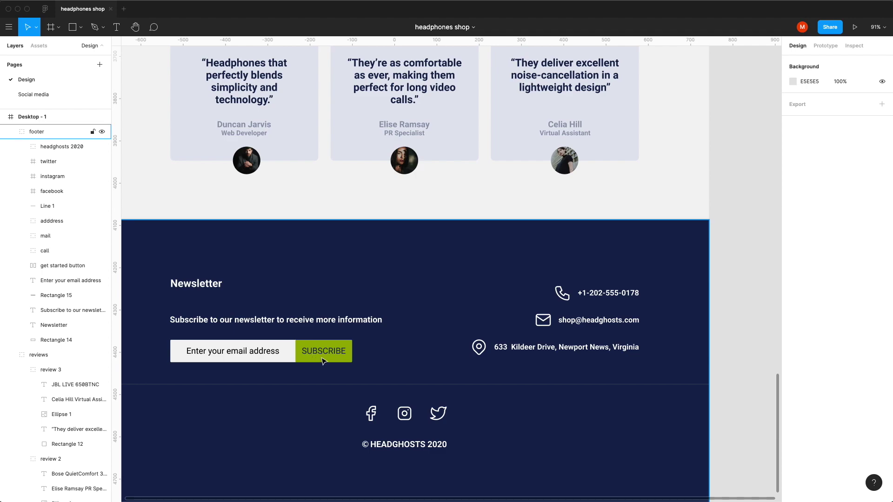
# Select the SUBSCRIBE label, then shift the footer's phone and email lines left.
pyautogui.keyDown('super'); pyautogui.click(322, 361); pyautogui.keyUp('super')
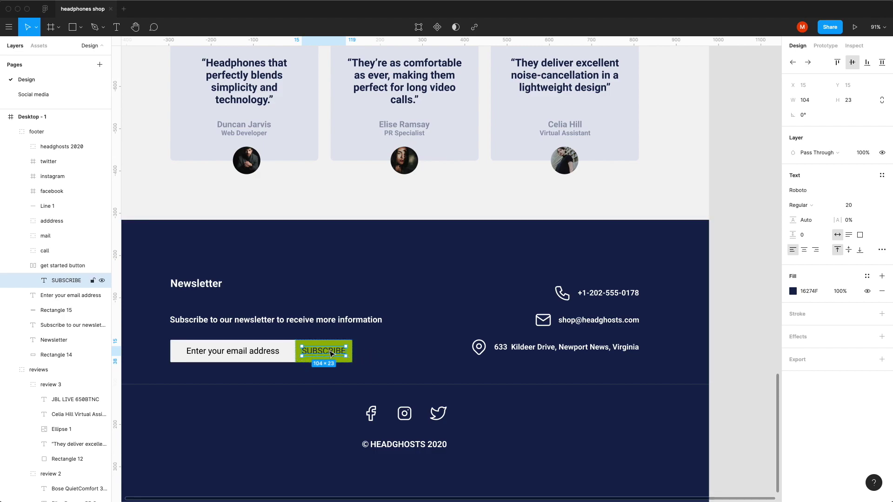
pyautogui.click(241, 357)
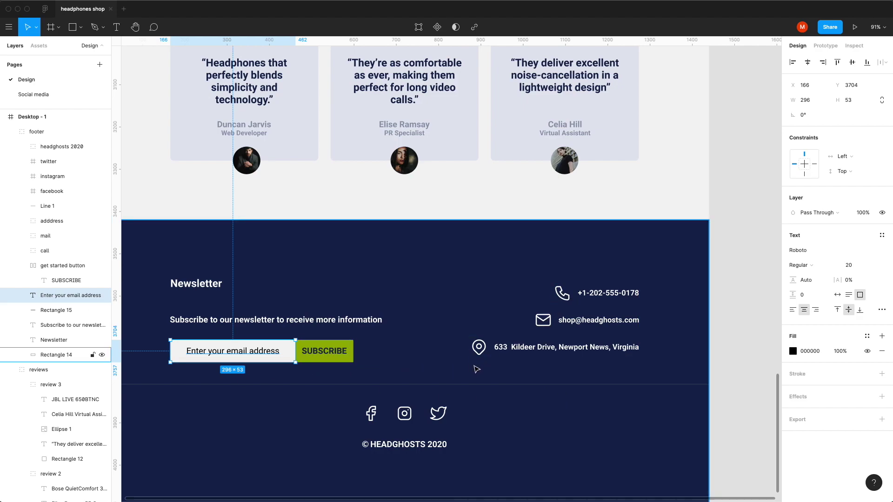
pyautogui.click(577, 320)
pyautogui.keyDown('shift'); pyautogui.click(594, 294); pyautogui.keyUp('shift')
pyautogui.moveTo(594, 294); pyautogui.dragTo(529, 303)
pyautogui.press('Escape')
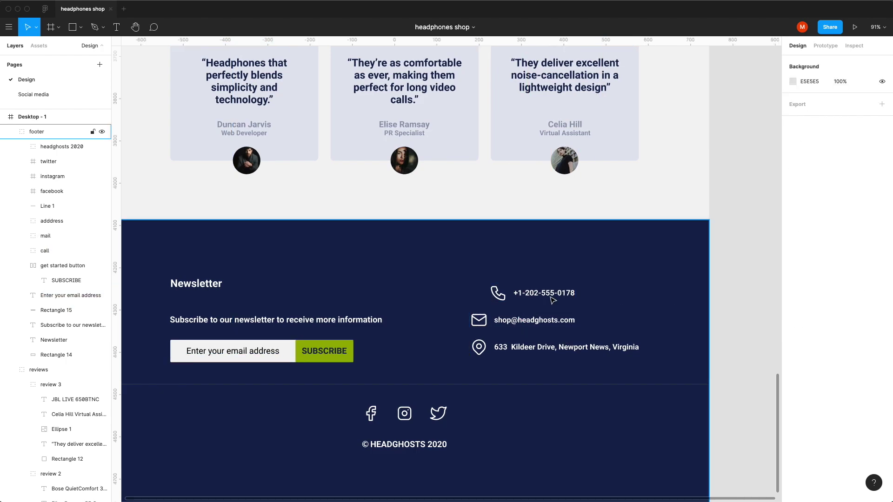
# Align the phone line's left edge with the address line.
pyautogui.click(558, 293)
pyautogui.moveTo(563, 293); pyautogui.dragTo(545, 298)
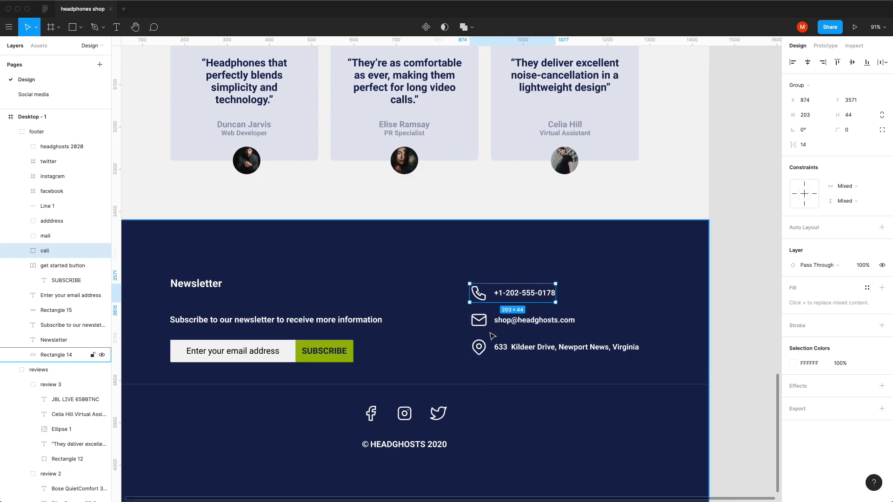
pyautogui.press('Escape')
pyautogui.press('-')
pyautogui.scroll(10, 393, 357)
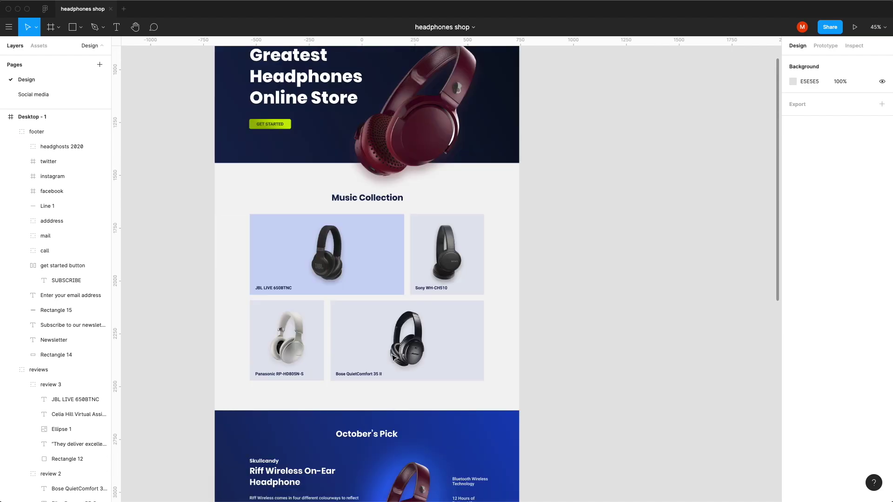
# Copy the October's Pick background rectangle's properties.
pyautogui.scroll(5, 393, 357)
pyautogui.scroll(-6, 393, 357)
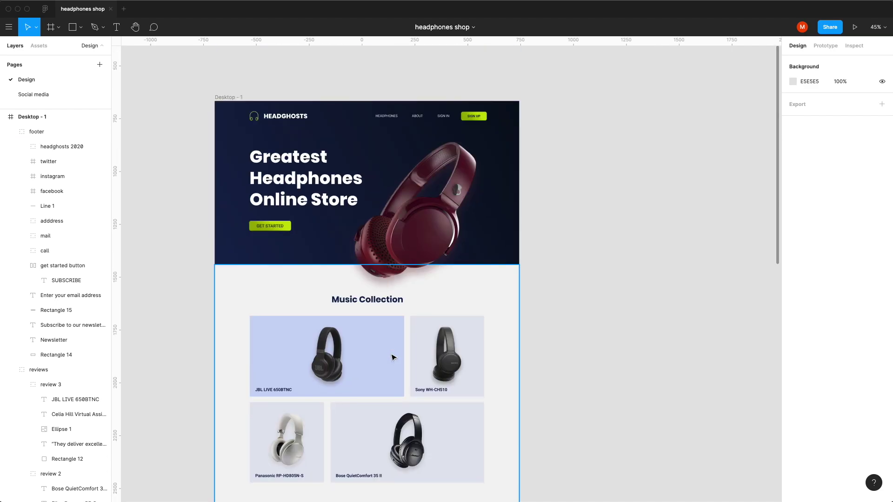
pyautogui.scroll(-3, 392, 360)
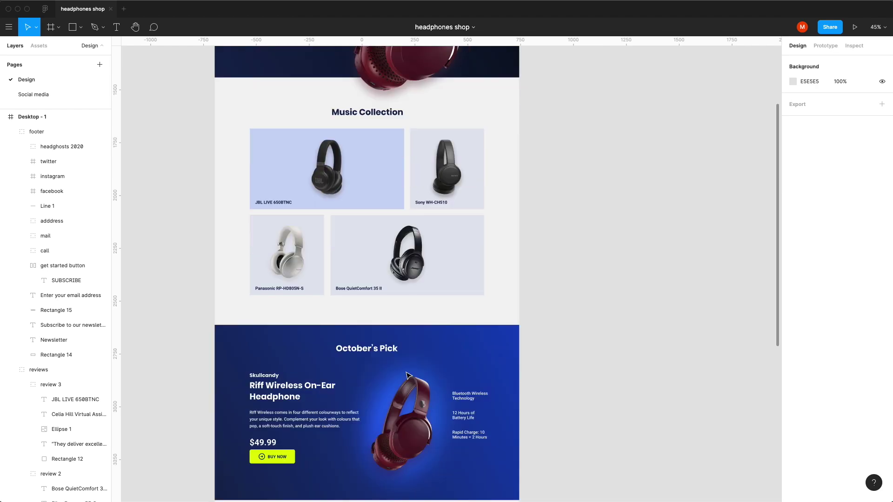
pyautogui.click(489, 351)
pyautogui.rightClick(489, 352)
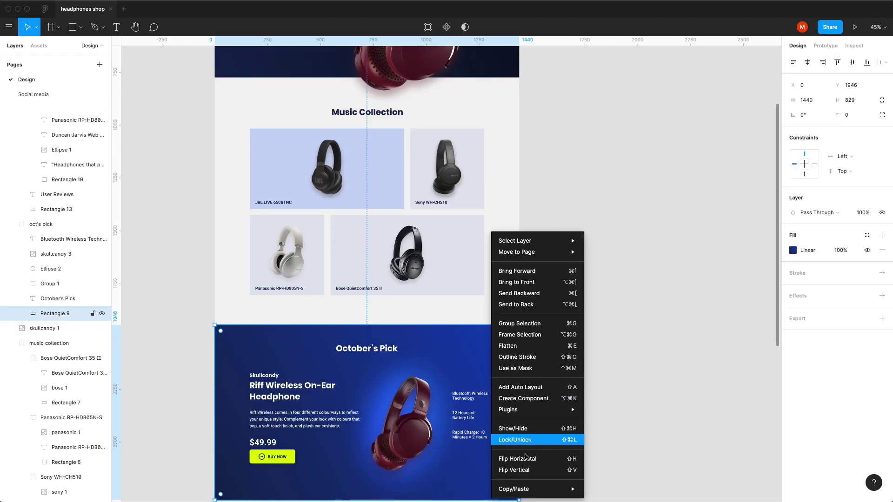
pyautogui.moveTo(534, 489)
pyautogui.click(618, 483)
# Paste those properties onto the hero's blue background rectangle.
pyautogui.scroll(8, 567, 303)
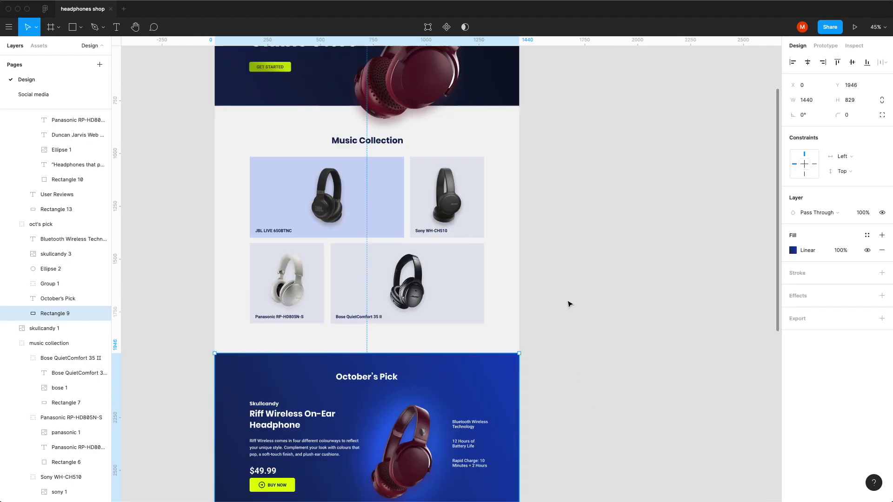
pyautogui.click(225, 266)
pyautogui.rightClick(226, 266)
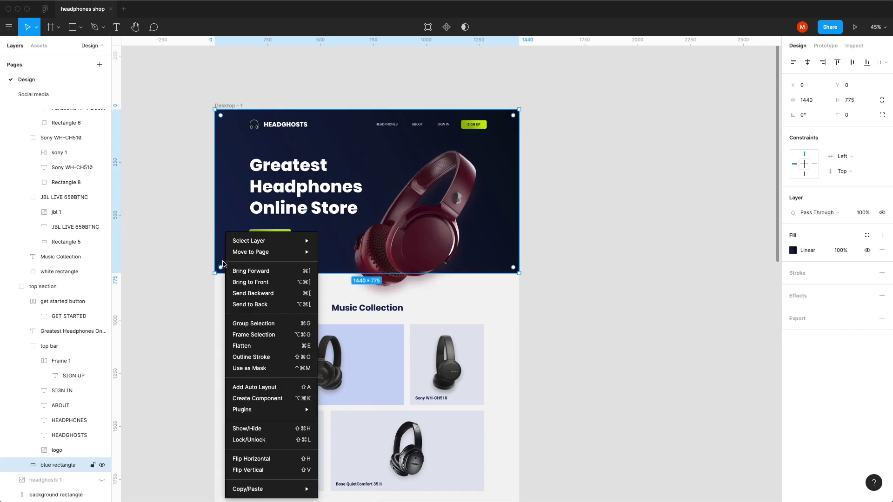
pyautogui.moveTo(293, 489)
pyautogui.click(339, 487)
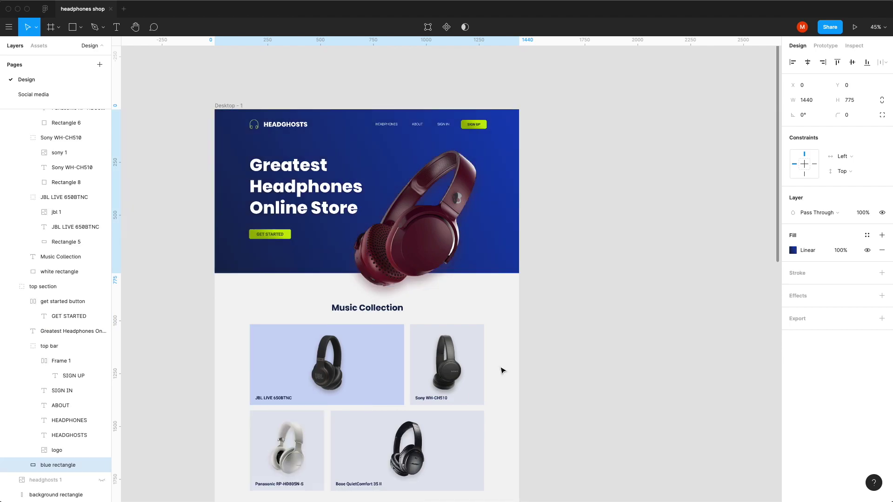
pyautogui.click(621, 311)
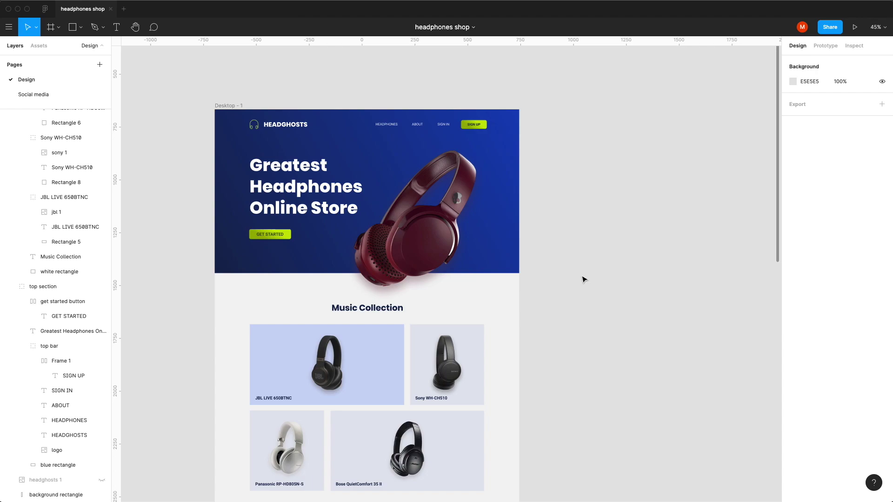
# Copy the glow ellipse from behind the October's Pick headphone.
pyautogui.scroll(-5, 540, 274)
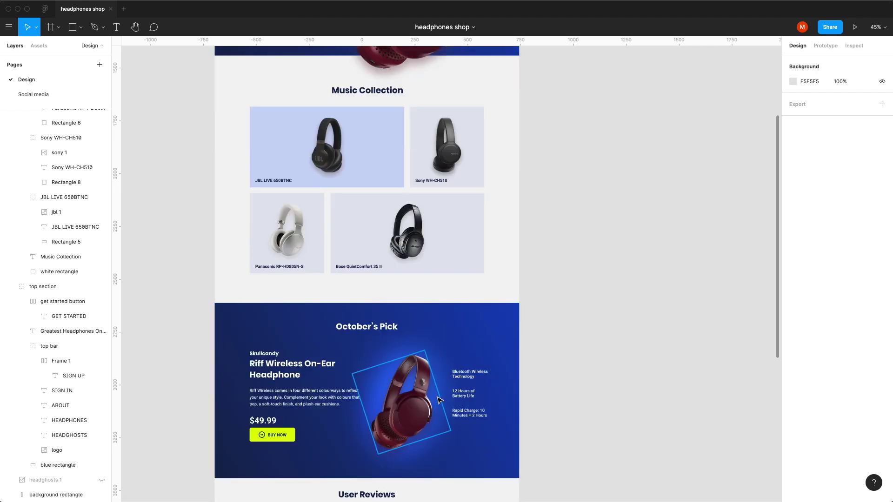
pyautogui.click(408, 445)
pyautogui.click(415, 464)
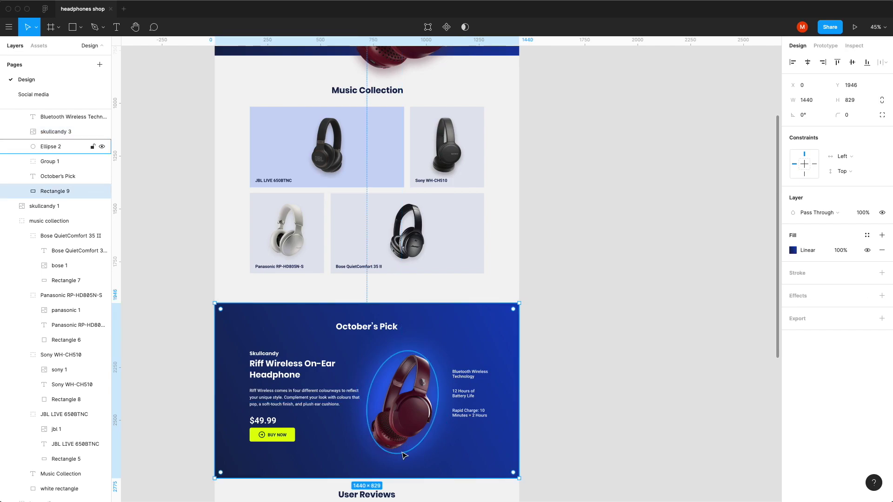
pyautogui.click(408, 452)
pyautogui.press('super+x')
pyautogui.scroll(5, 488, 279)
# Paste the glow ellipse into the hero, enlarge it, nudge it down-left, and set 60% opacity.
pyautogui.press('super+v')
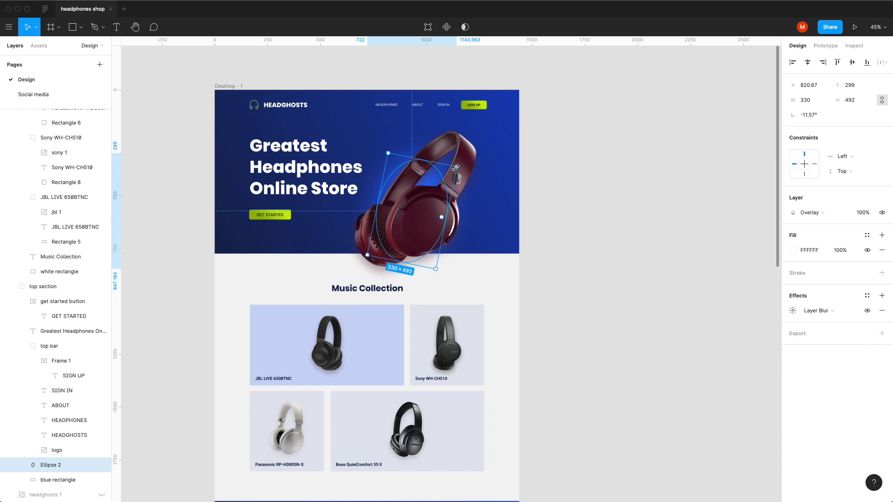
pyautogui.moveTo(455, 168); pyautogui.dragTo(486, 154)
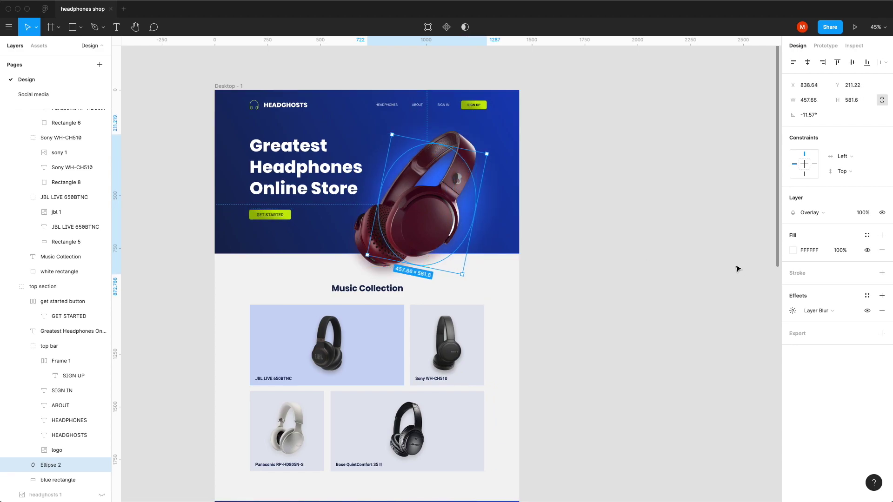
pyautogui.hotkey('shift', 'Down')
pyautogui.hotkey('shift', 'Down')
pyautogui.hotkey('shift', 'Down')
pyautogui.hotkey('shift', 'Down')
pyautogui.hotkey('shift', 'Down')
pyautogui.hotkey('shift', 'Down')
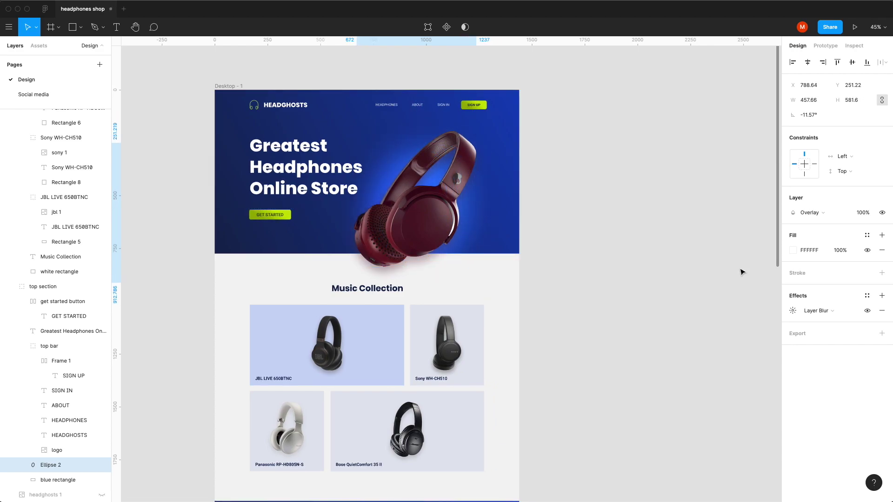
pyautogui.hotkey('shift', 'Left')
pyautogui.hotkey('shift', 'Left')
pyautogui.hotkey('shift', 'Left')
pyautogui.hotkey('shift', 'Left')
pyautogui.hotkey('shift', 'Left')
pyautogui.hotkey('shift', 'Left')
pyautogui.hotkey('shift', 'Down')
pyautogui.hotkey('shift', 'Down')
pyautogui.hotkey('shift', 'Down')
pyautogui.hotkey('shift', 'Left')
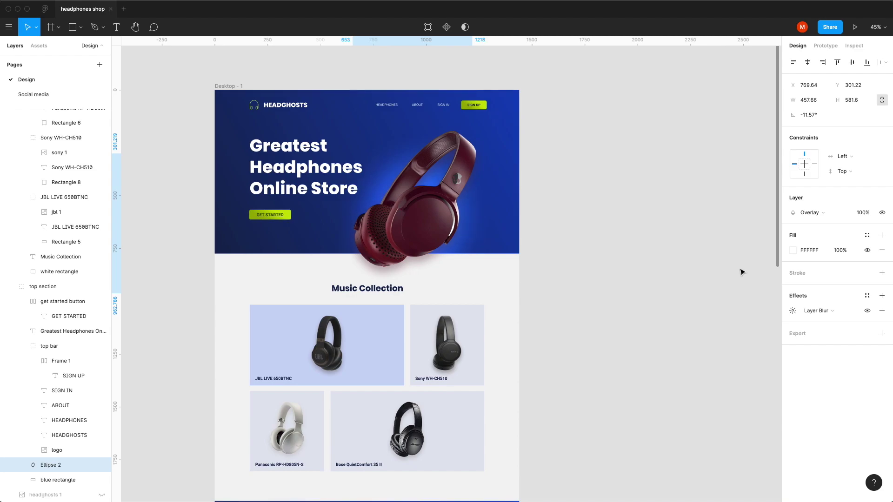
pyautogui.press('6')
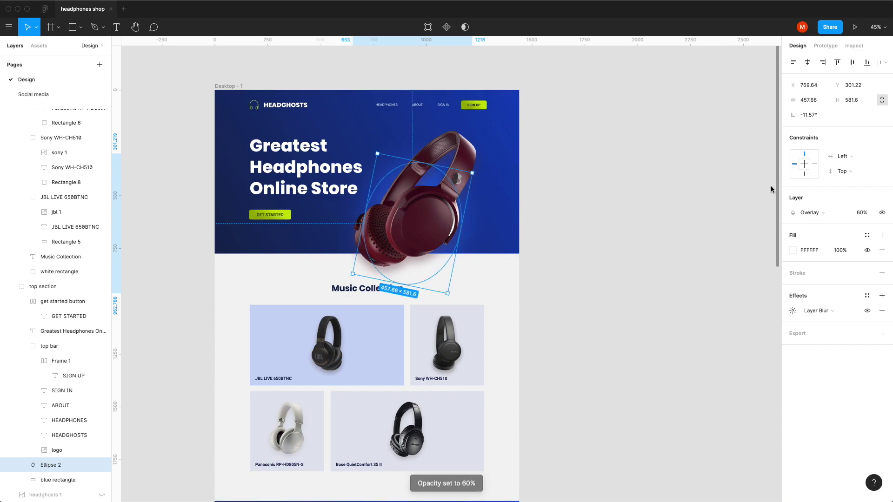
pyautogui.click(576, 155)
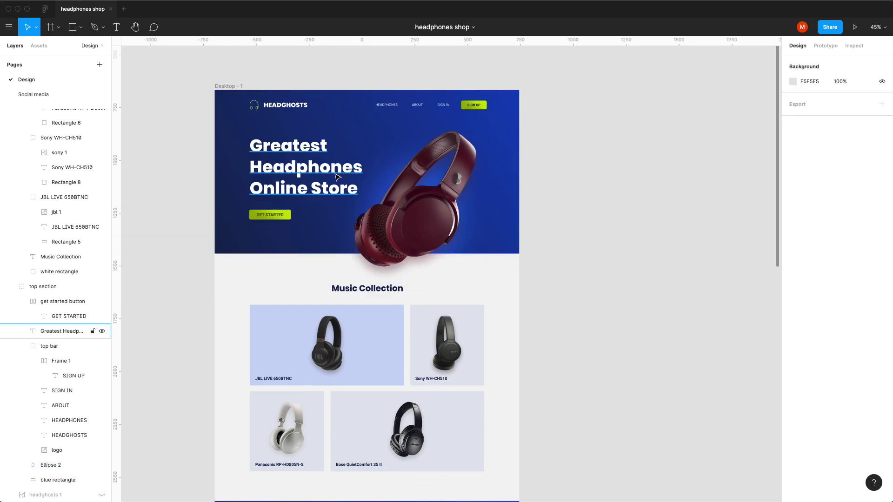
# Set the HEADGHOSTS logo text to font size 24 and nudge it down to Y 54.
pyautogui.click(69, 435)
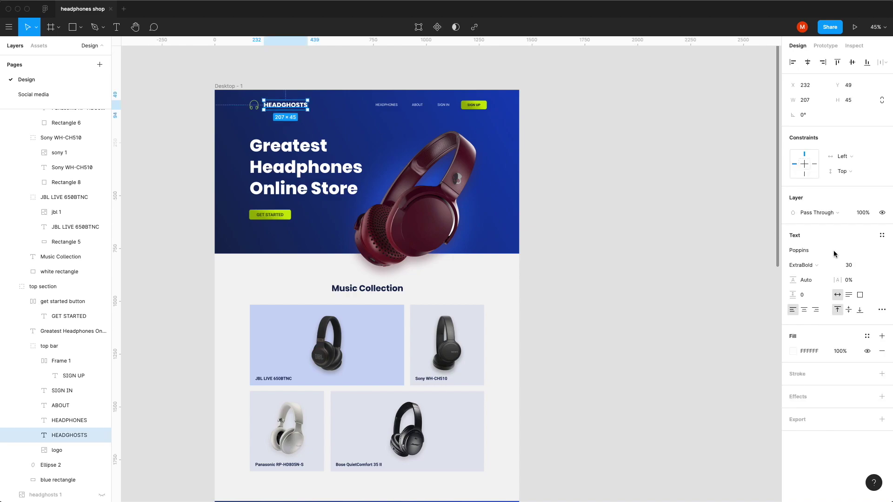
pyautogui.click(854, 265)
pyautogui.write('24')
pyautogui.press('Return')
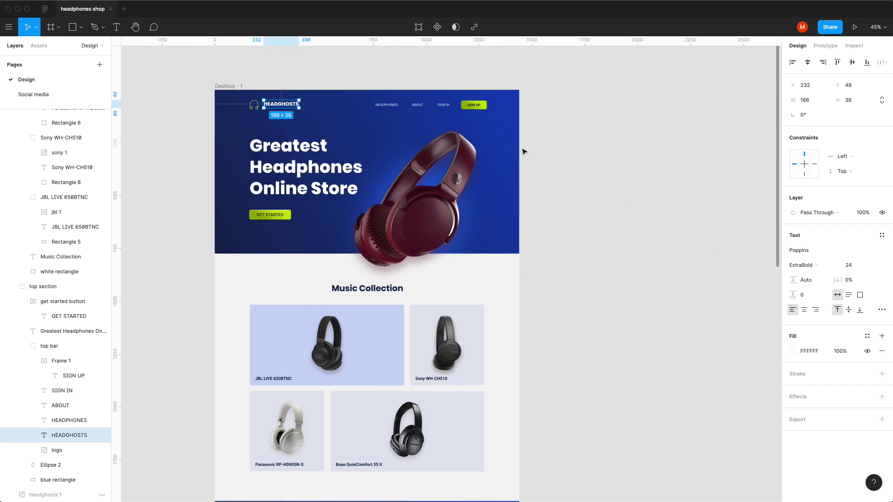
pyautogui.click(349, 83)
pyautogui.click(293, 106)
pyautogui.press('Down')
pyautogui.press('Down')
pyautogui.press('Down')
pyautogui.press('Down')
pyautogui.press('Down')
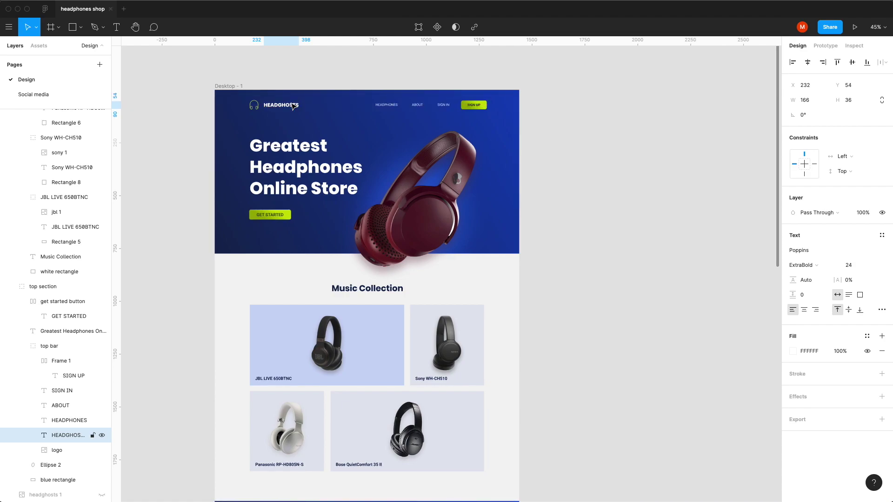